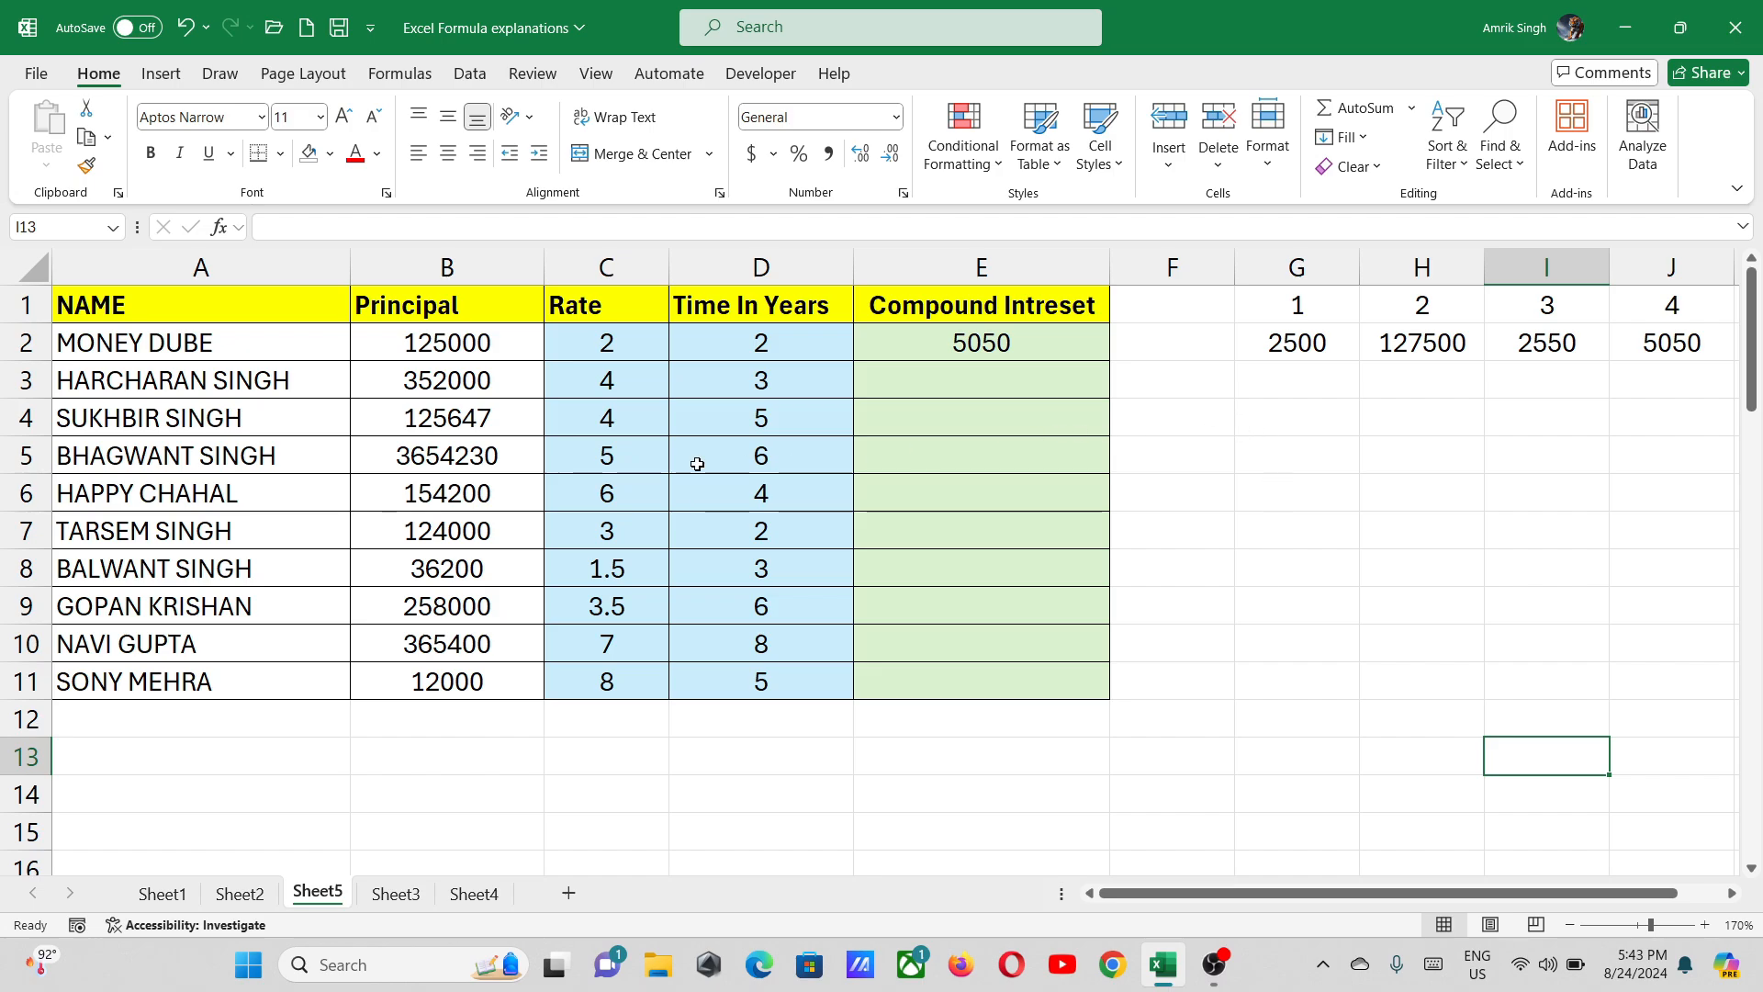
Examine the principal, rate and time values in row 2 and the compound interest formula in E2
{"action": "left_click", "coordinate": [423, 359]}
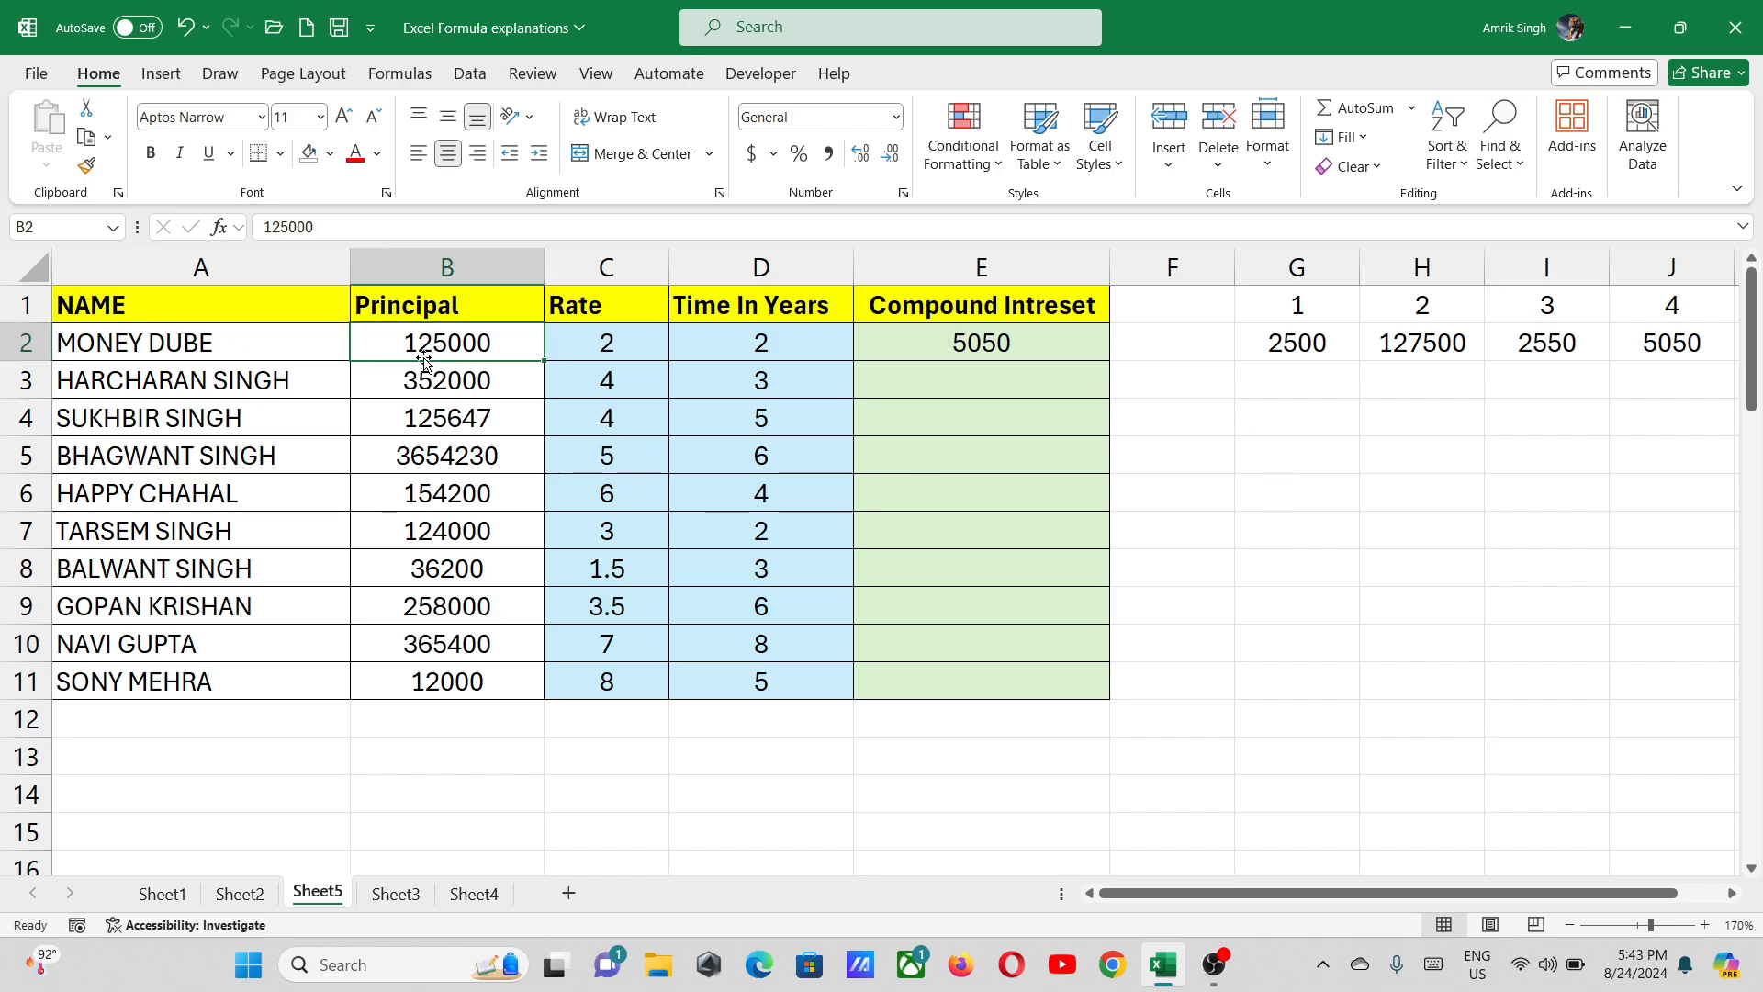
{"action": "left_click", "coordinate": [558, 330]}
{"action": "left_click", "coordinate": [707, 329]}
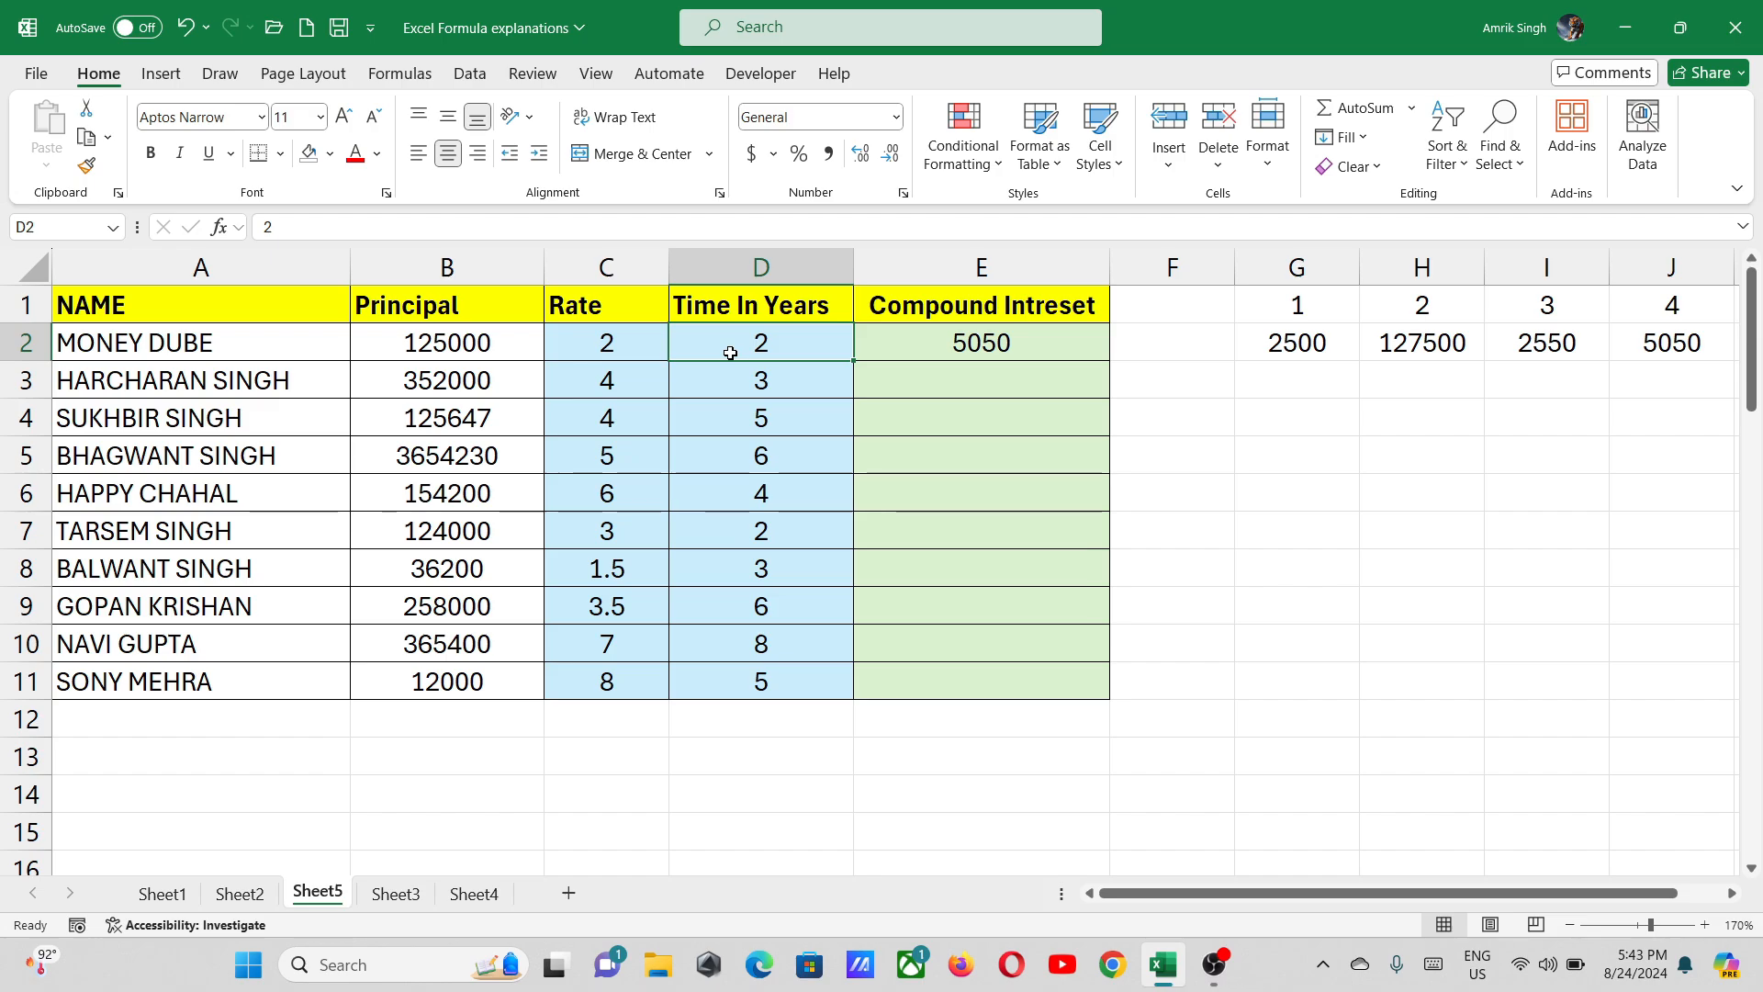
{"action": "left_click", "coordinate": [488, 344]}
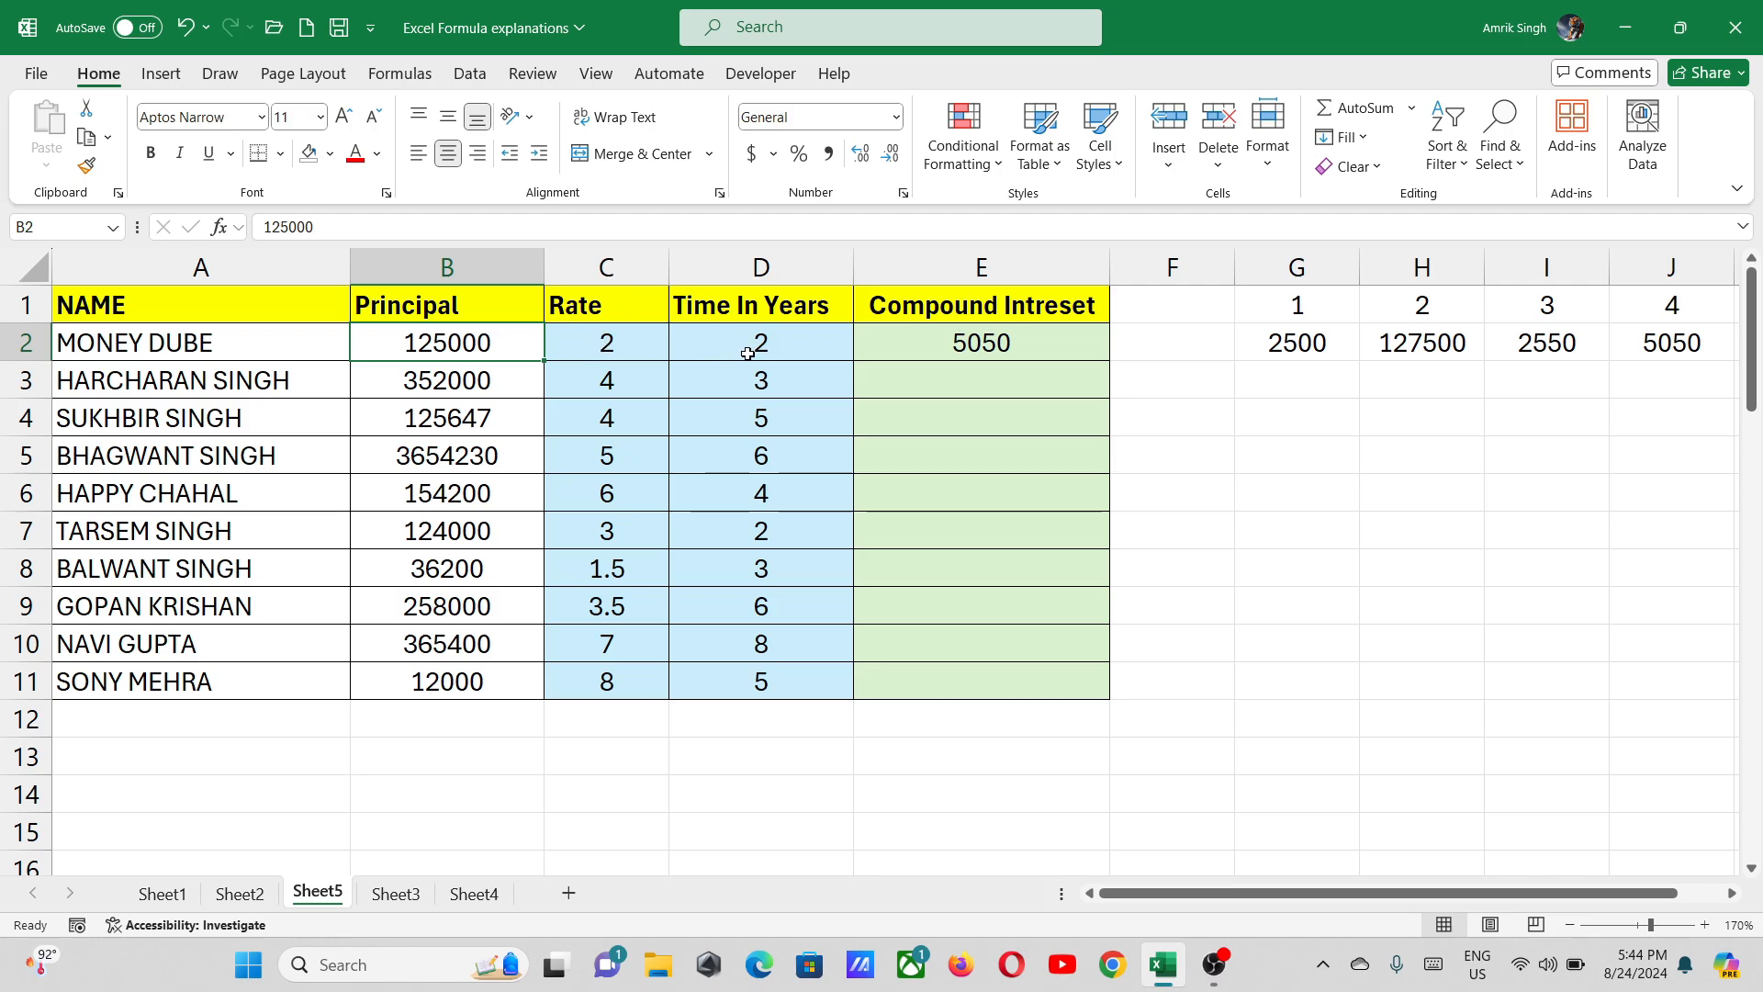
{"action": "left_click", "coordinate": [867, 350]}
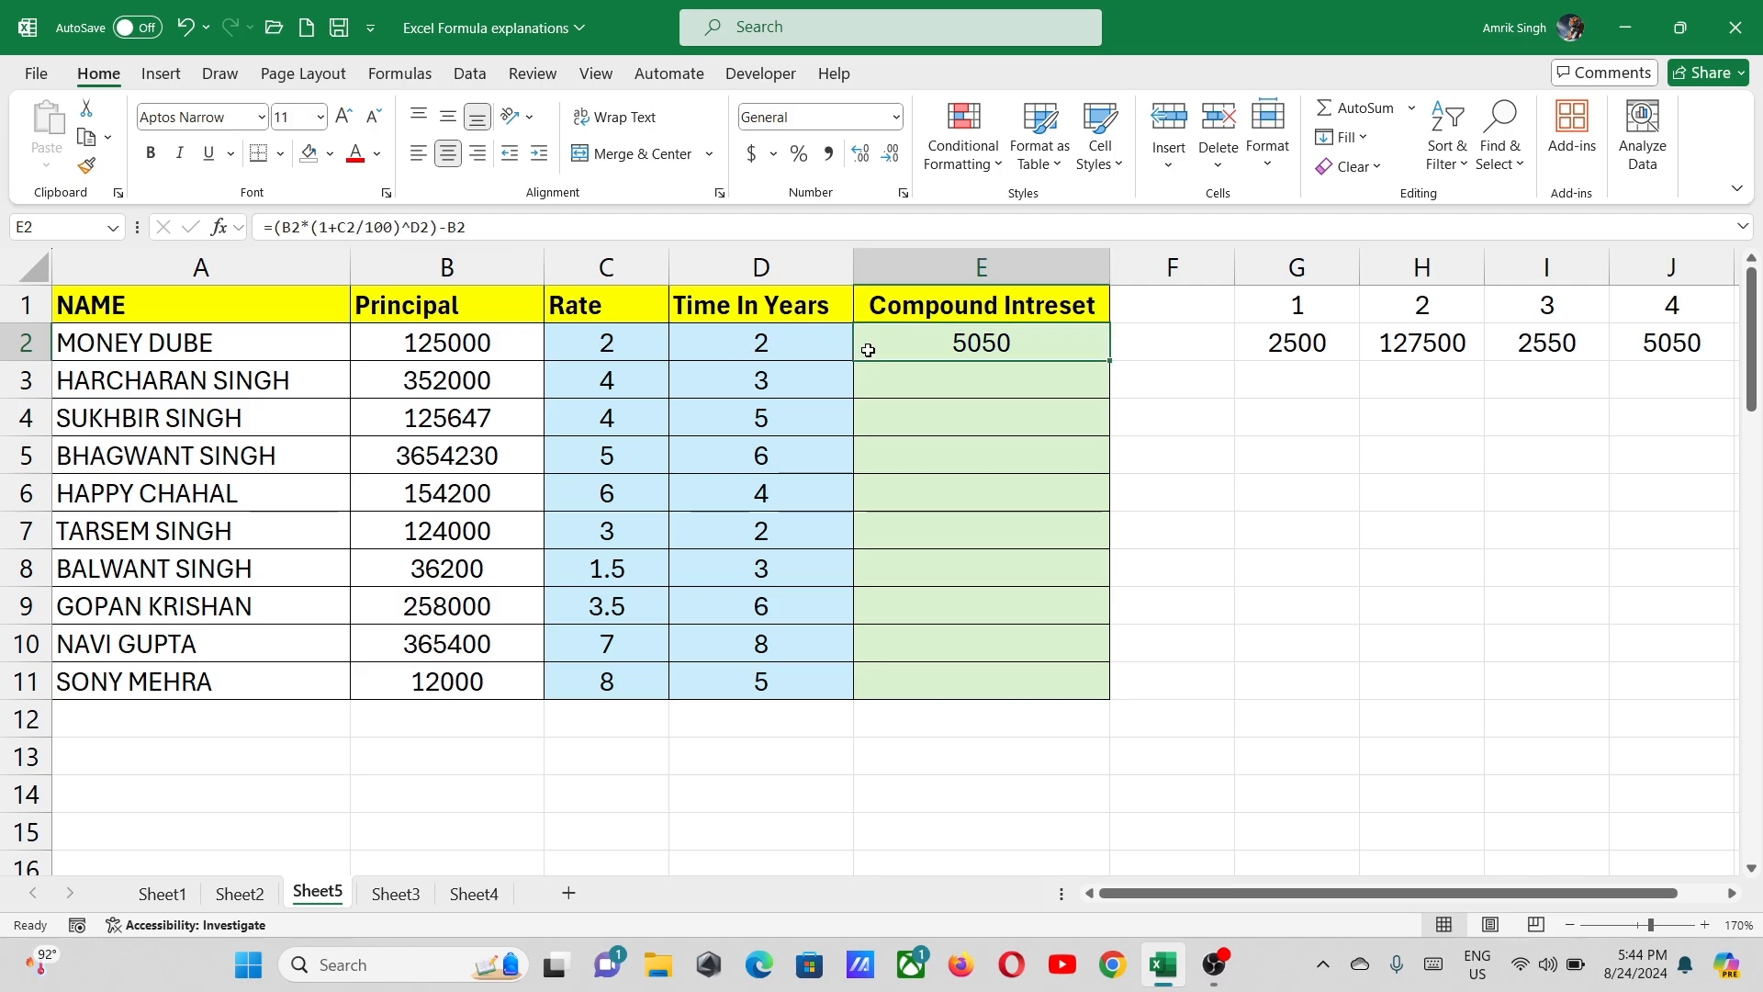
{"action": "double_click", "coordinate": [868, 350]}
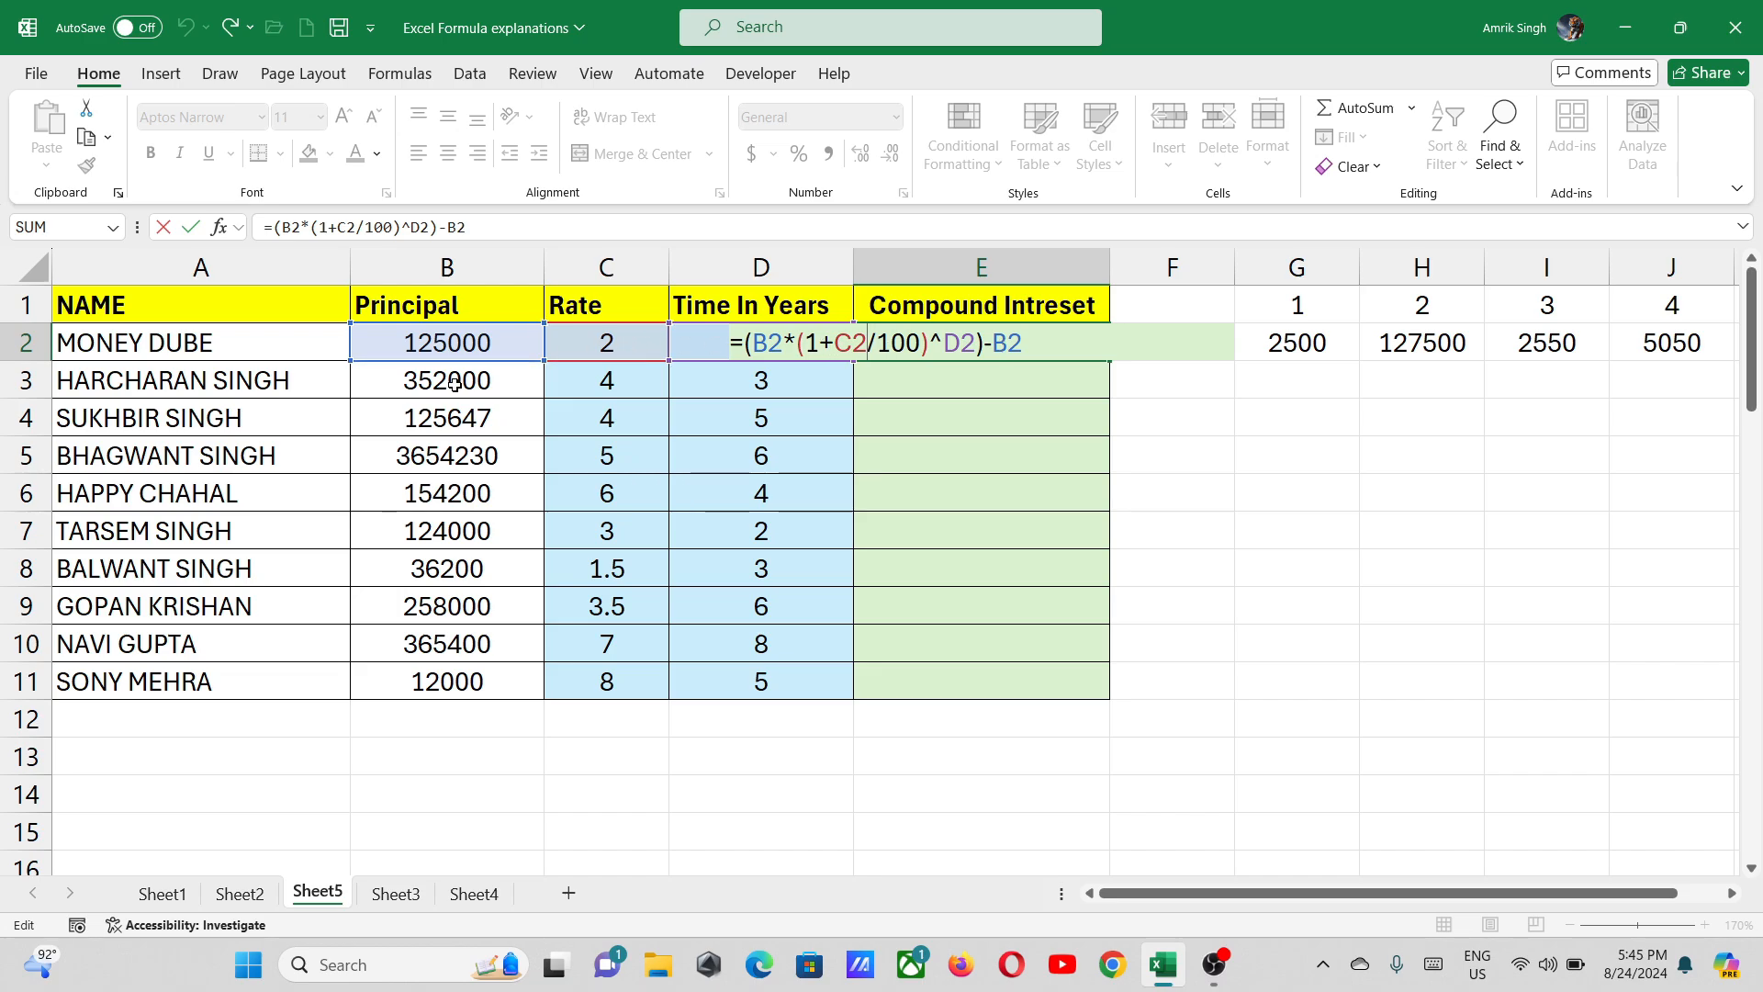
{"action": "key", "text": "Return"}
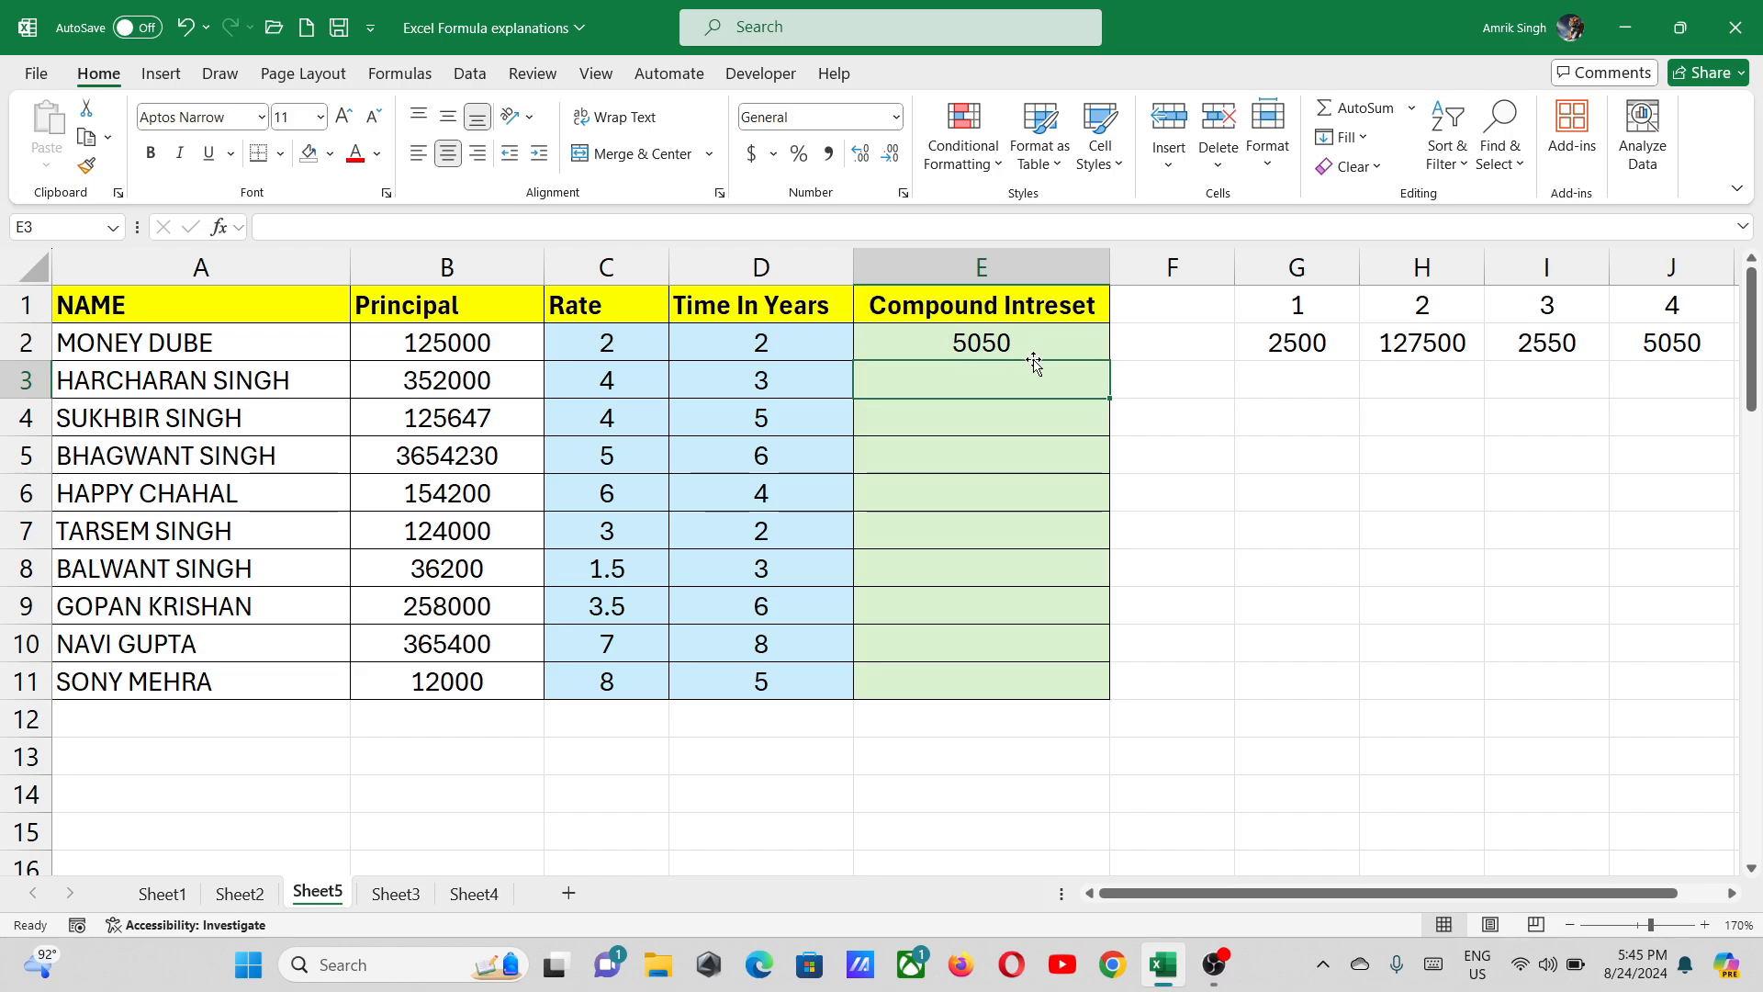
Enter the compound interest formula =(B3*(1+C3/100)^D3)-B3 in cell E3
{"action": "type", "text": "="}
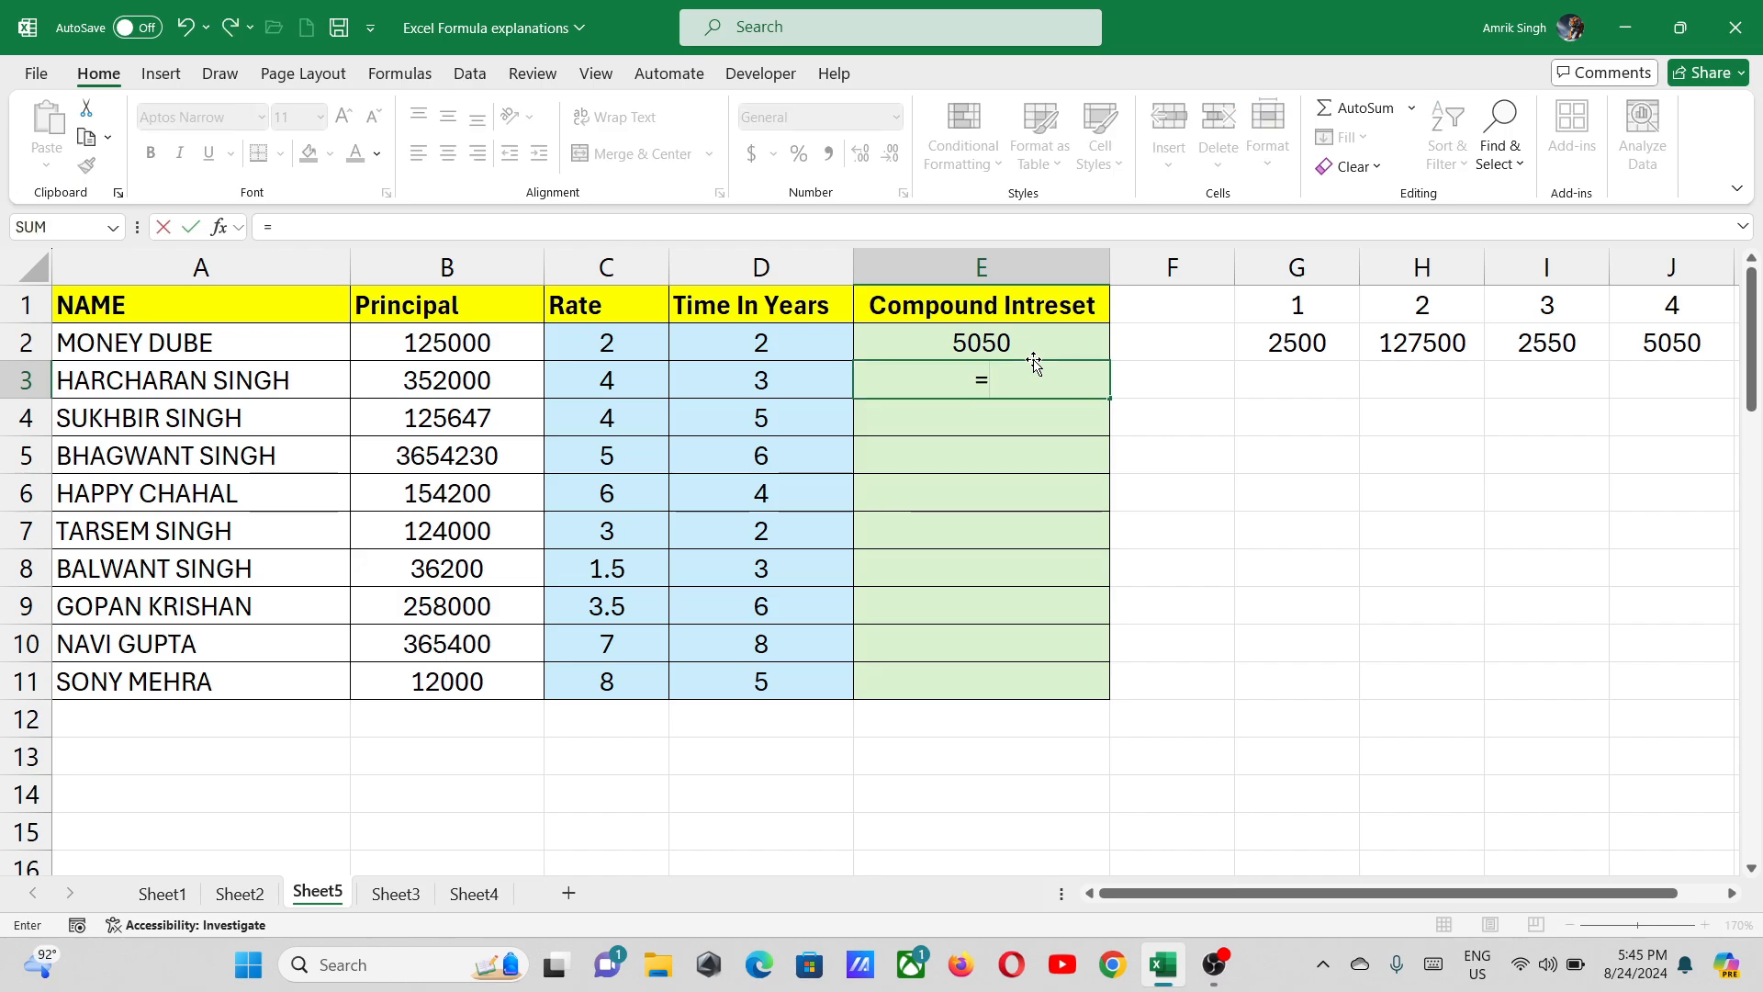
{"action": "left_click", "coordinate": [513, 379]}
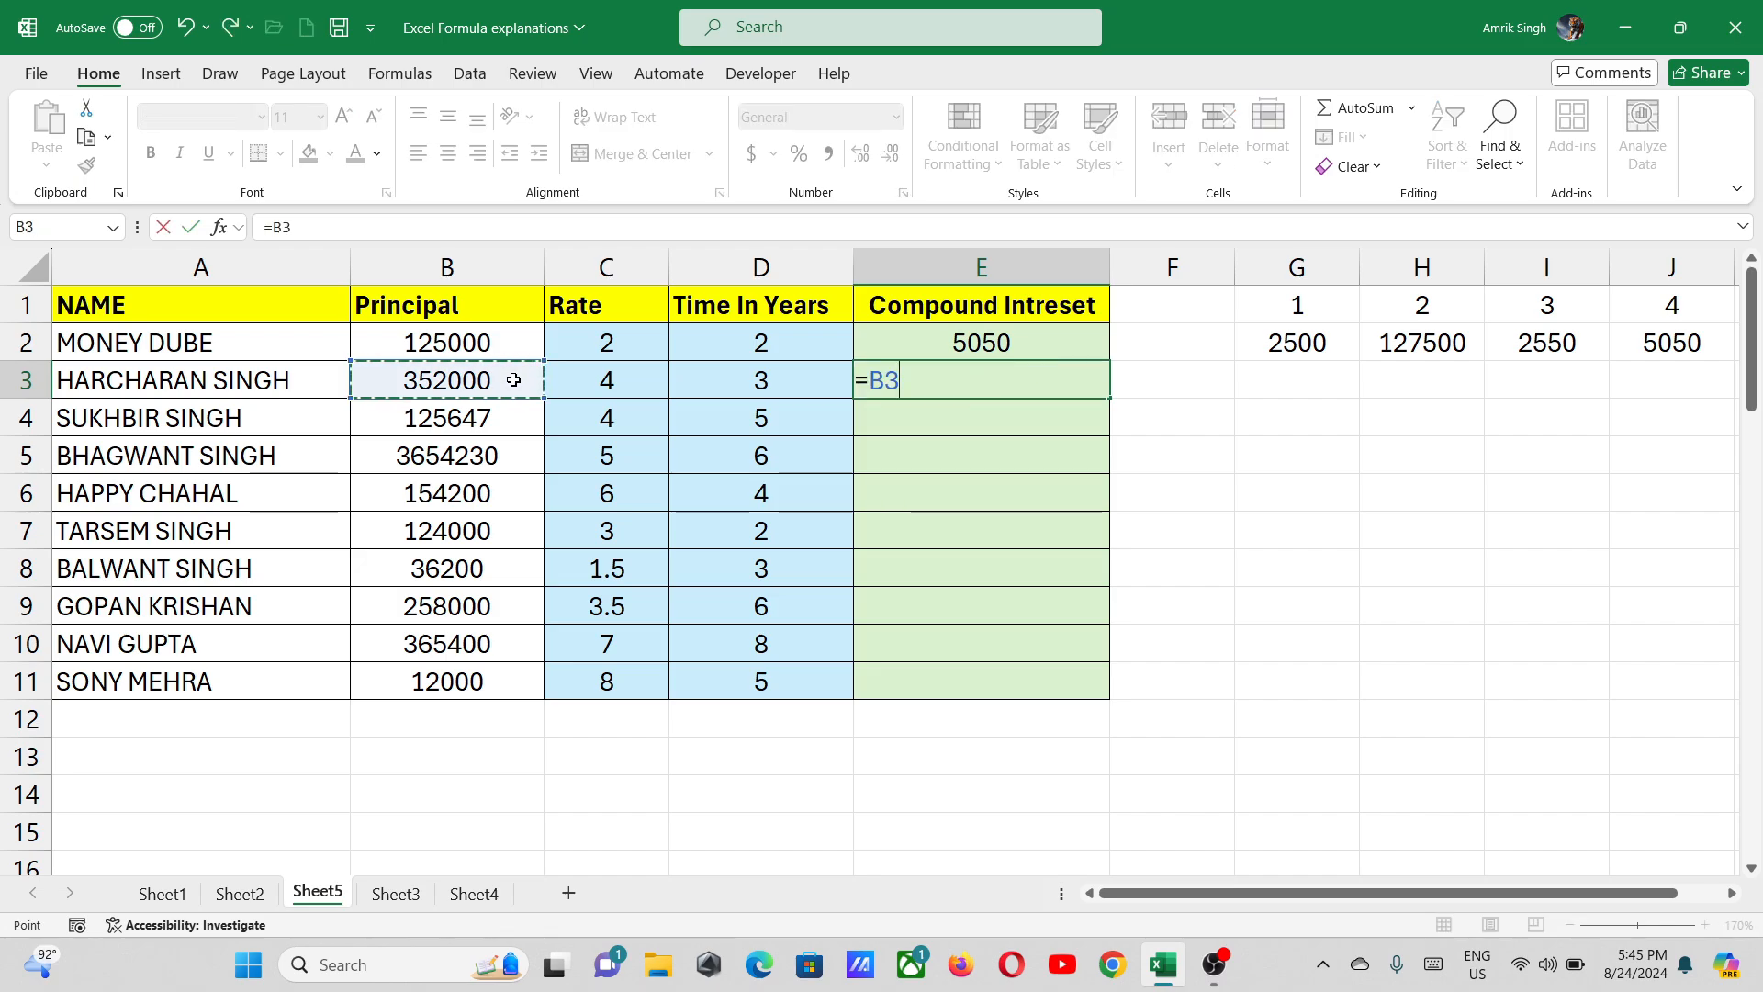
{"action": "type", "text": "*(1+"}
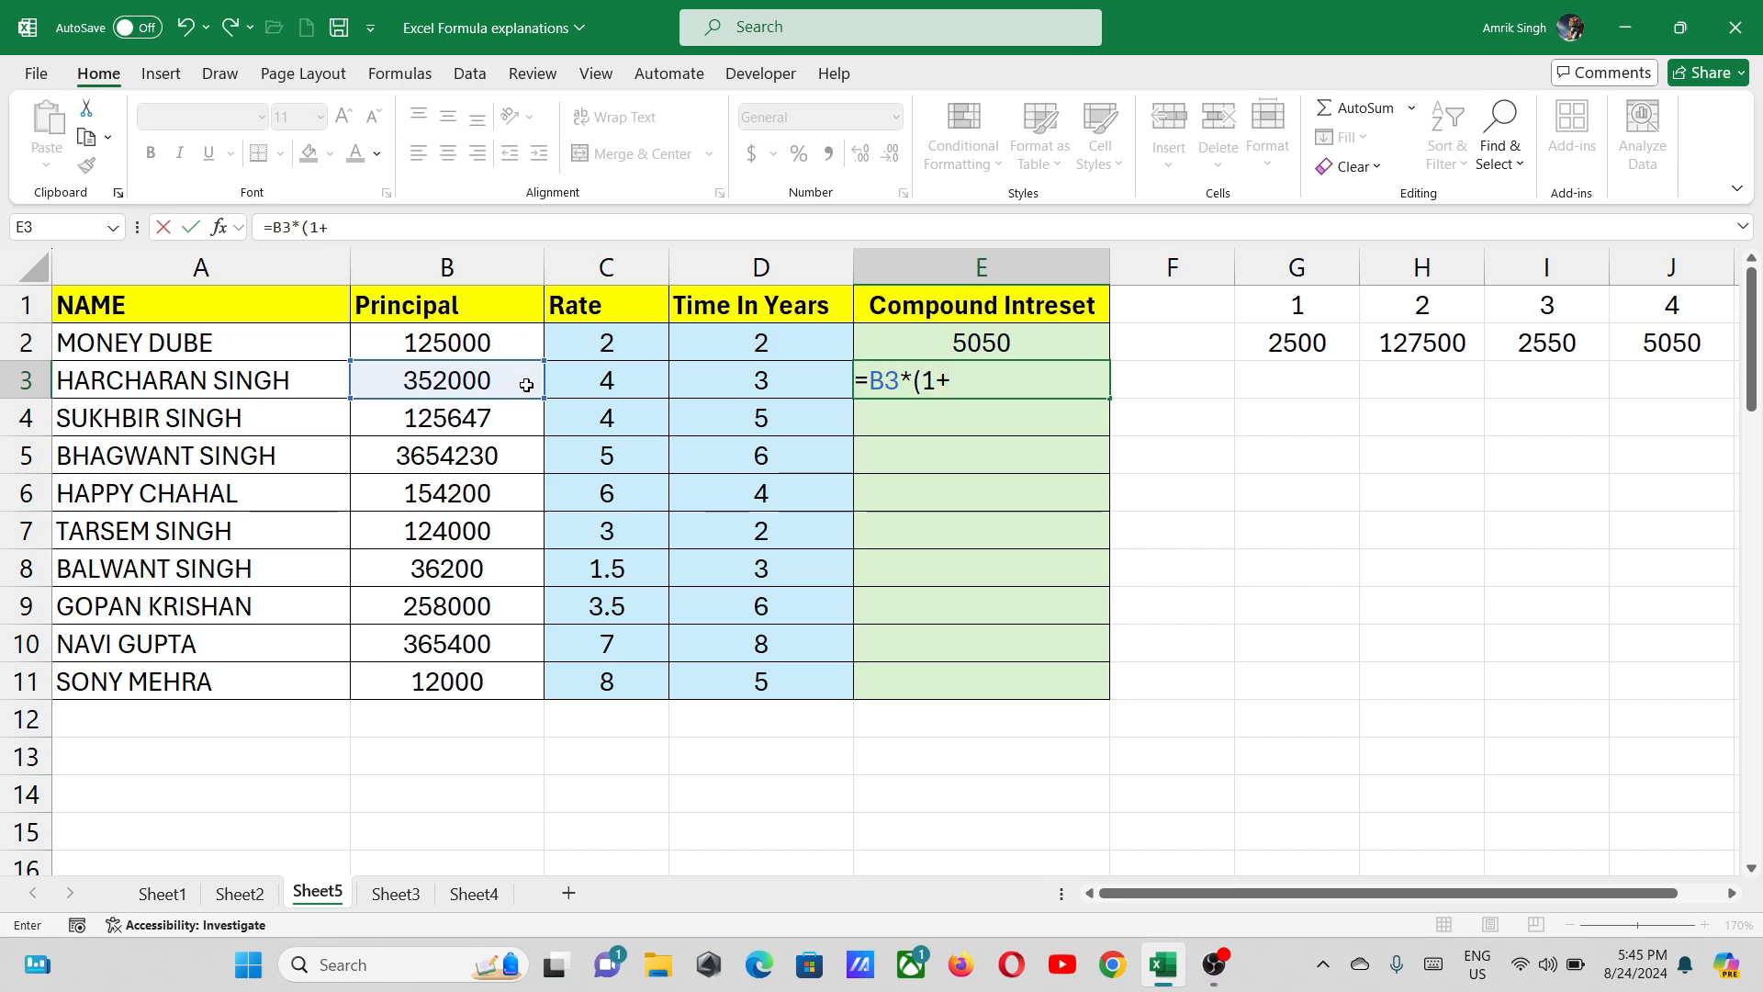
{"action": "left_click", "coordinate": [578, 387]}
{"action": "type", "text": "/100"}
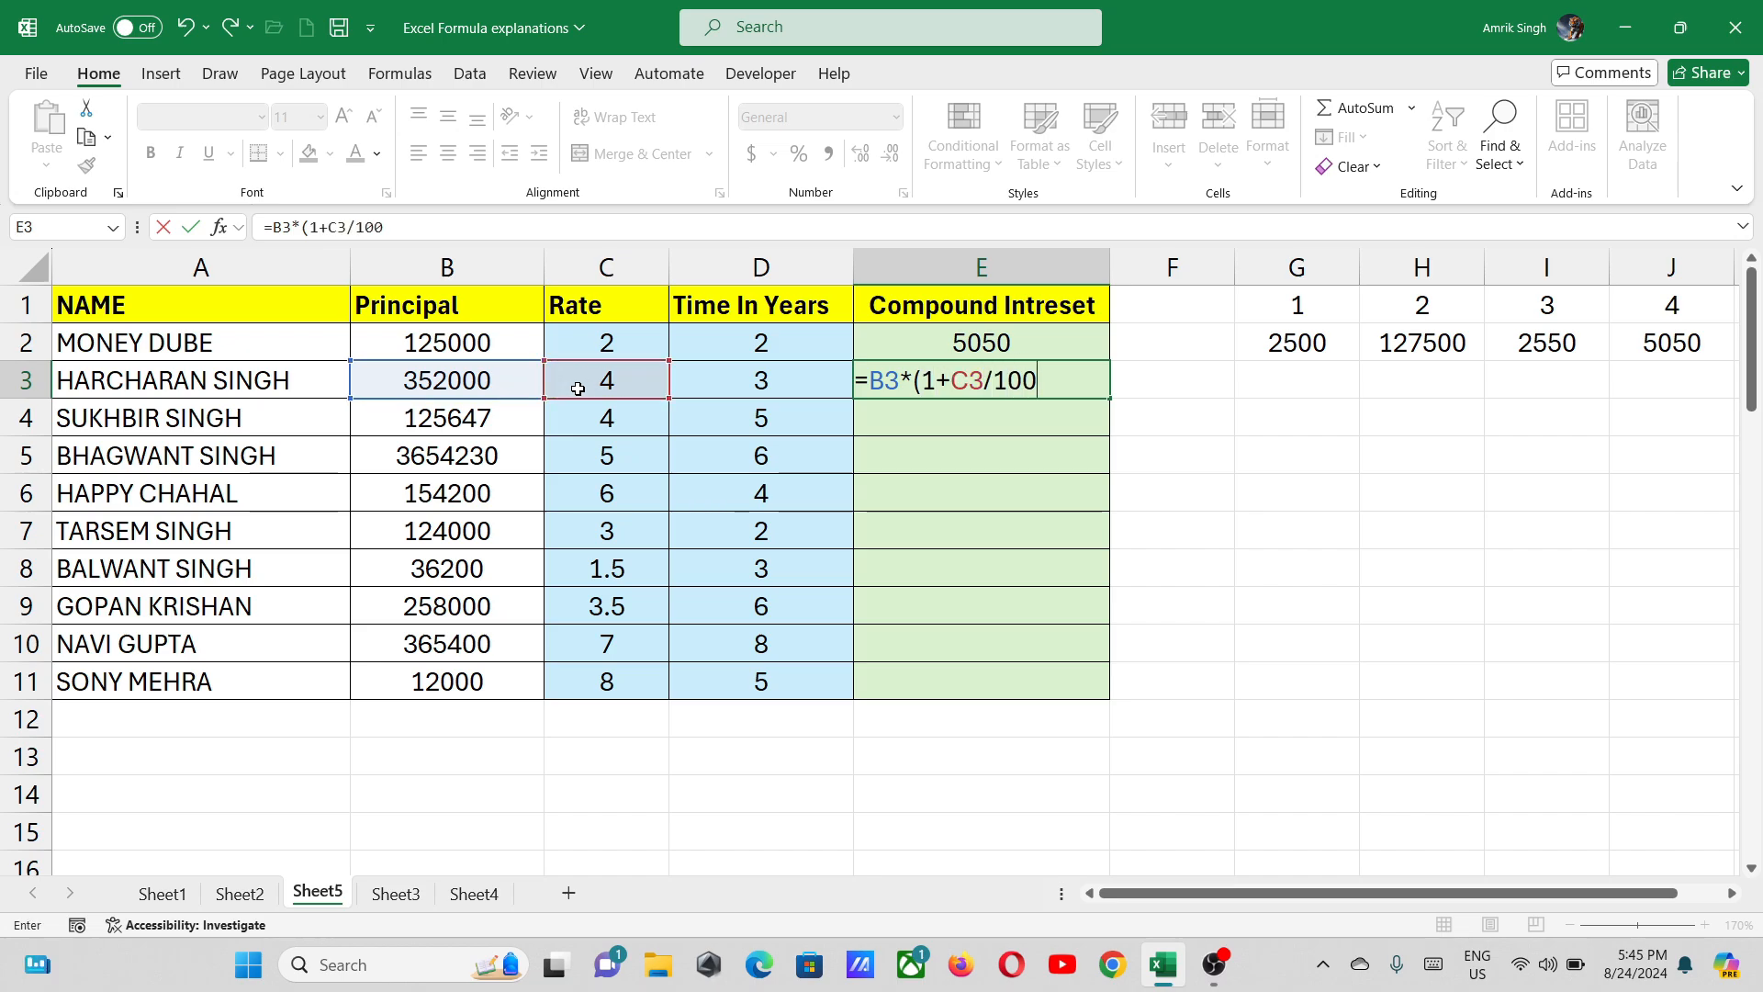
{"action": "type", "text": ")"}
{"action": "type", "text": "^"}
{"action": "left_click", "coordinate": [797, 383]}
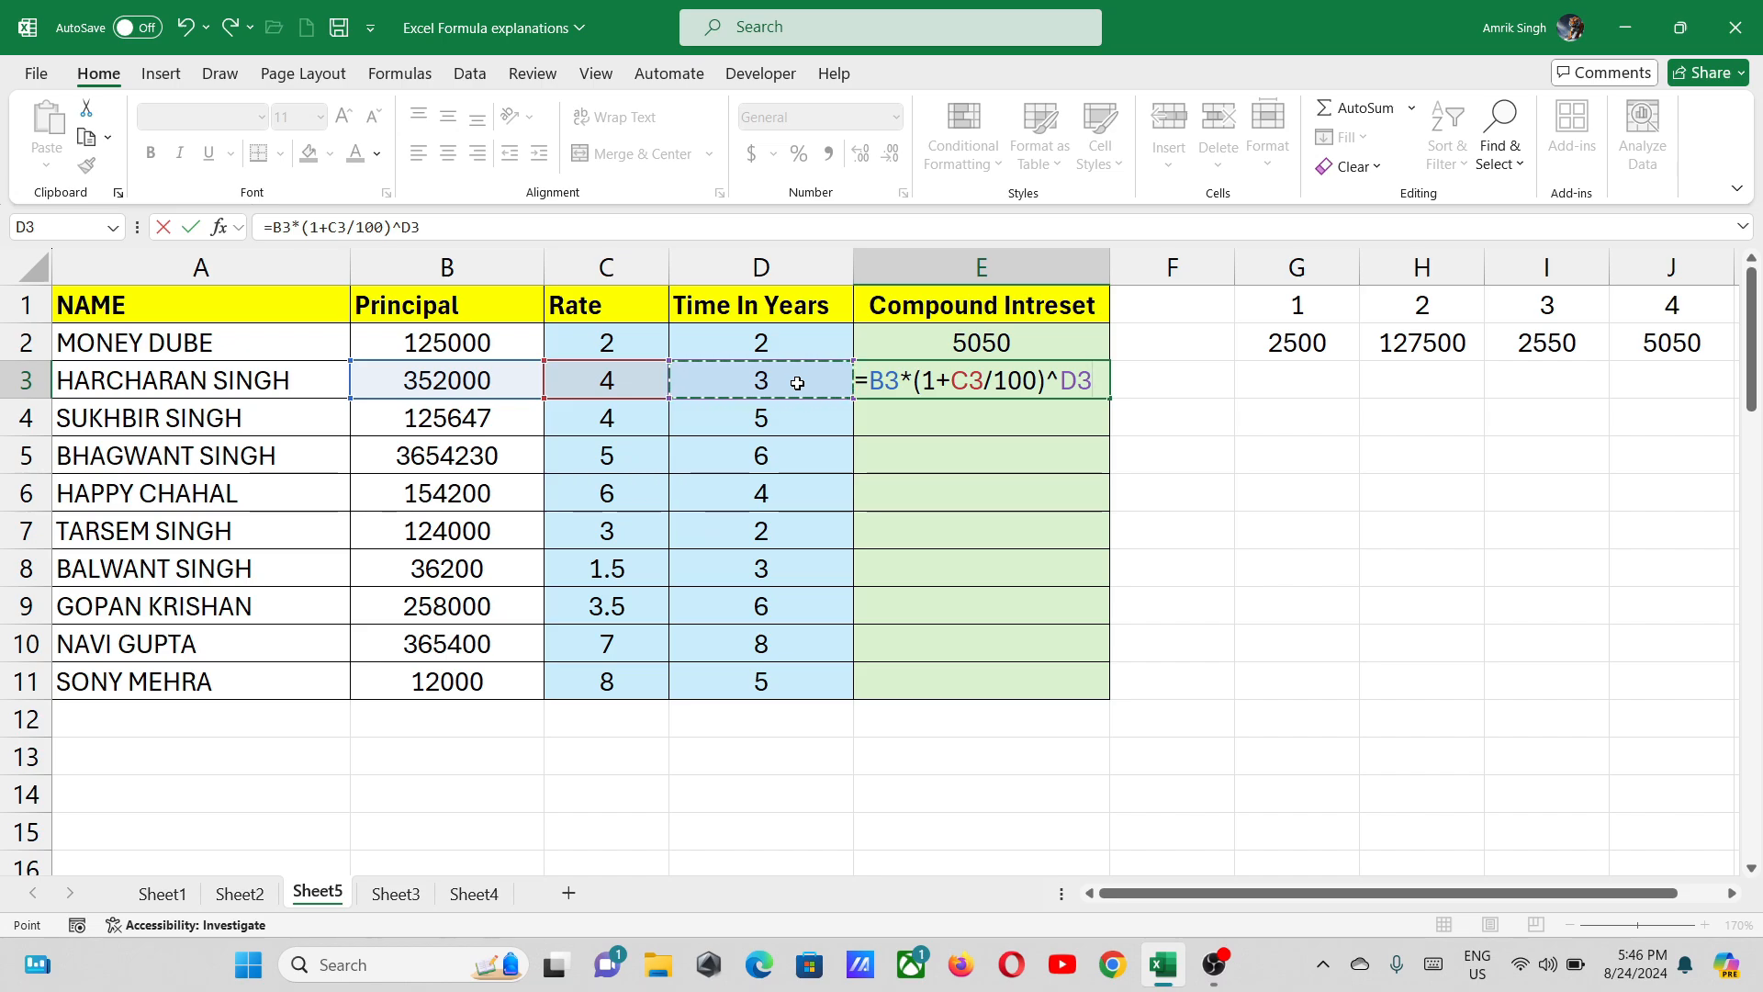
{"action": "type", "text": ")"}
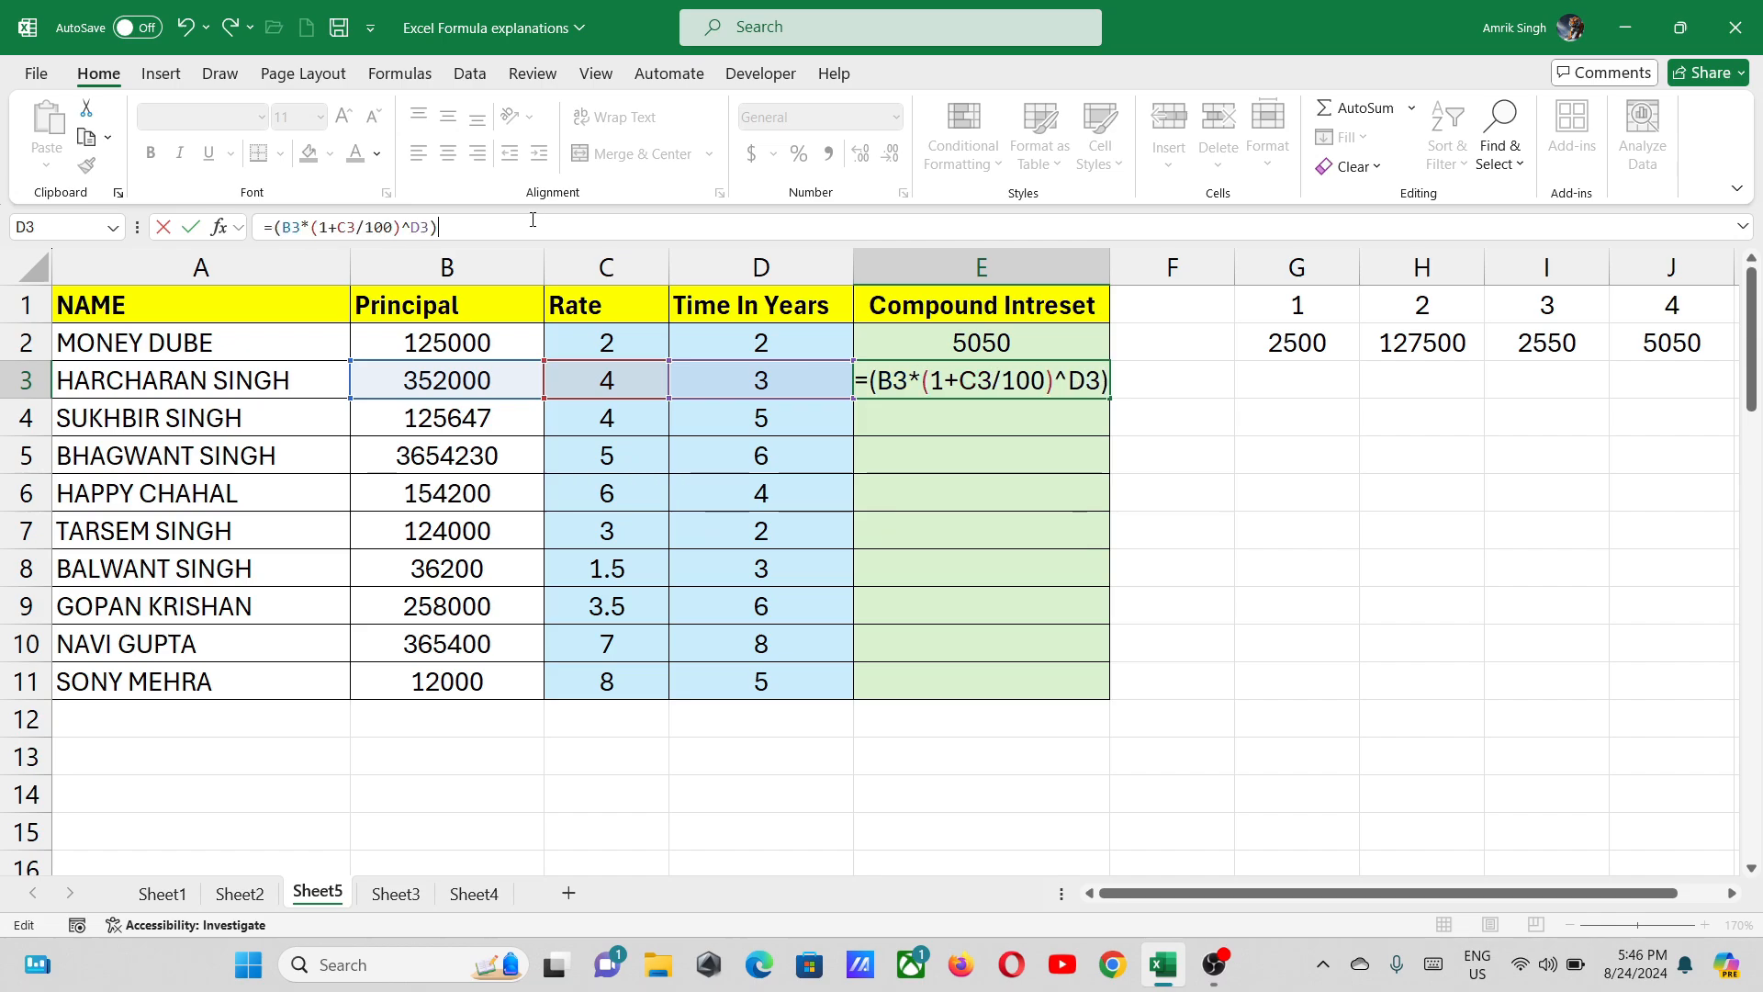
{"action": "type", "text": "-"}
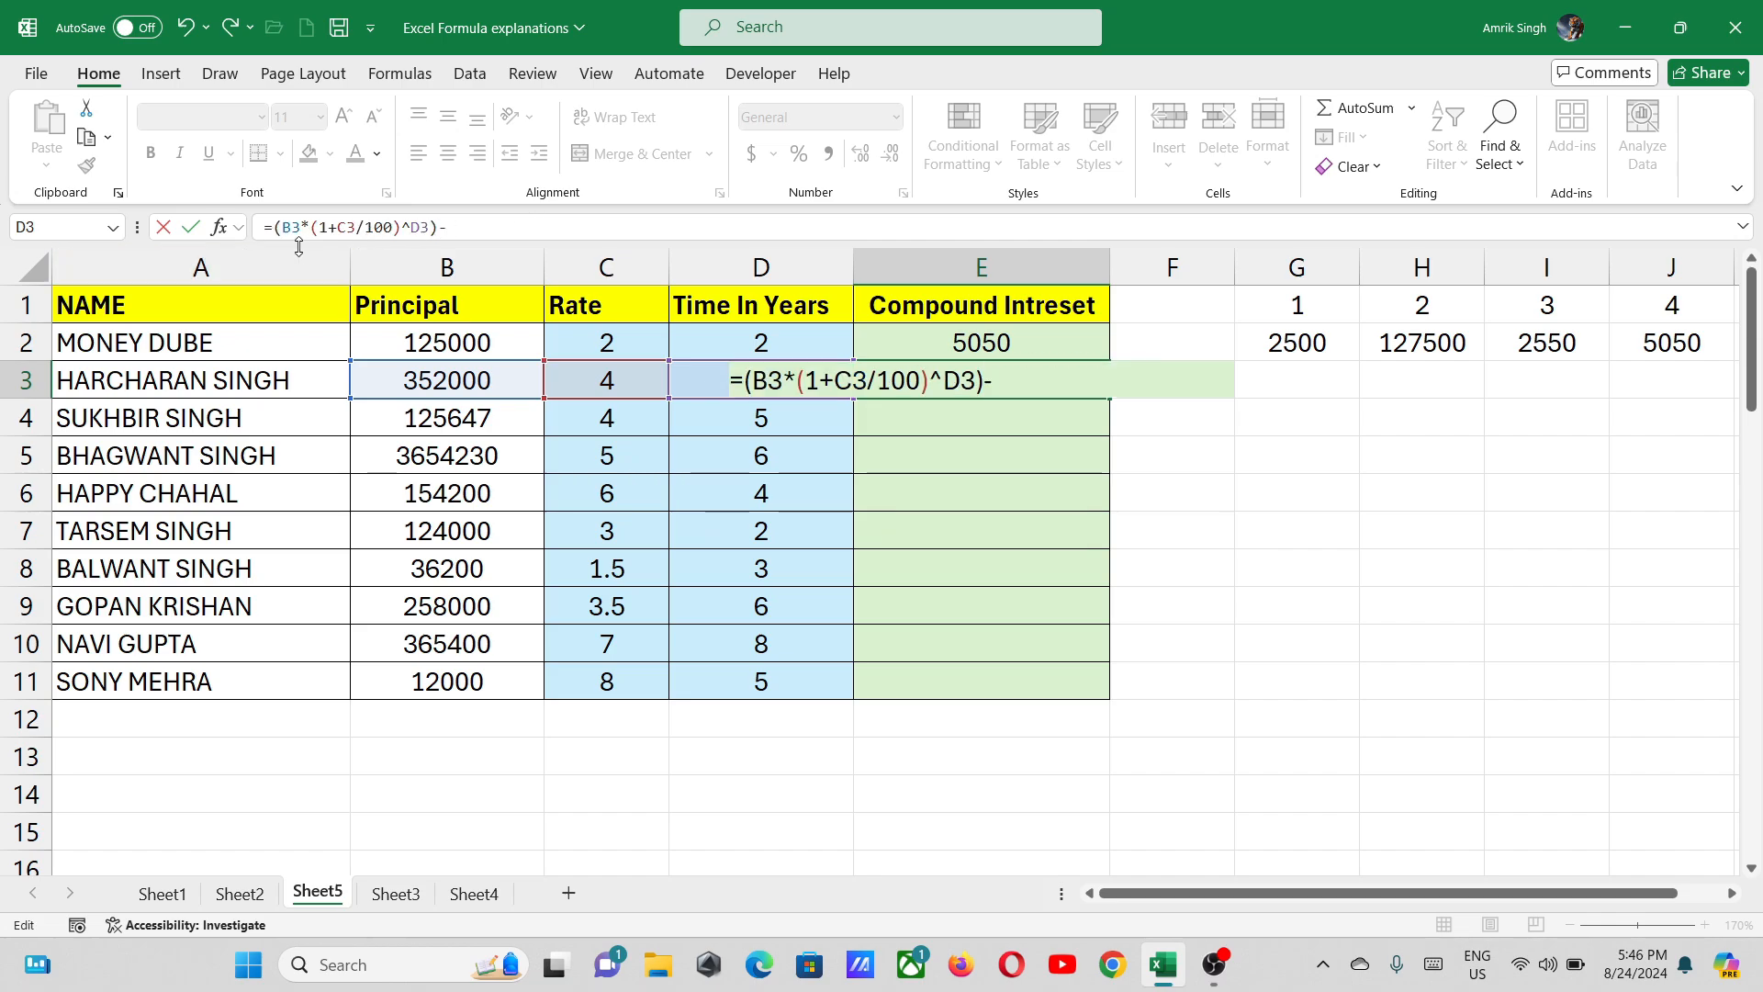
{"action": "left_click", "coordinate": [463, 382]}
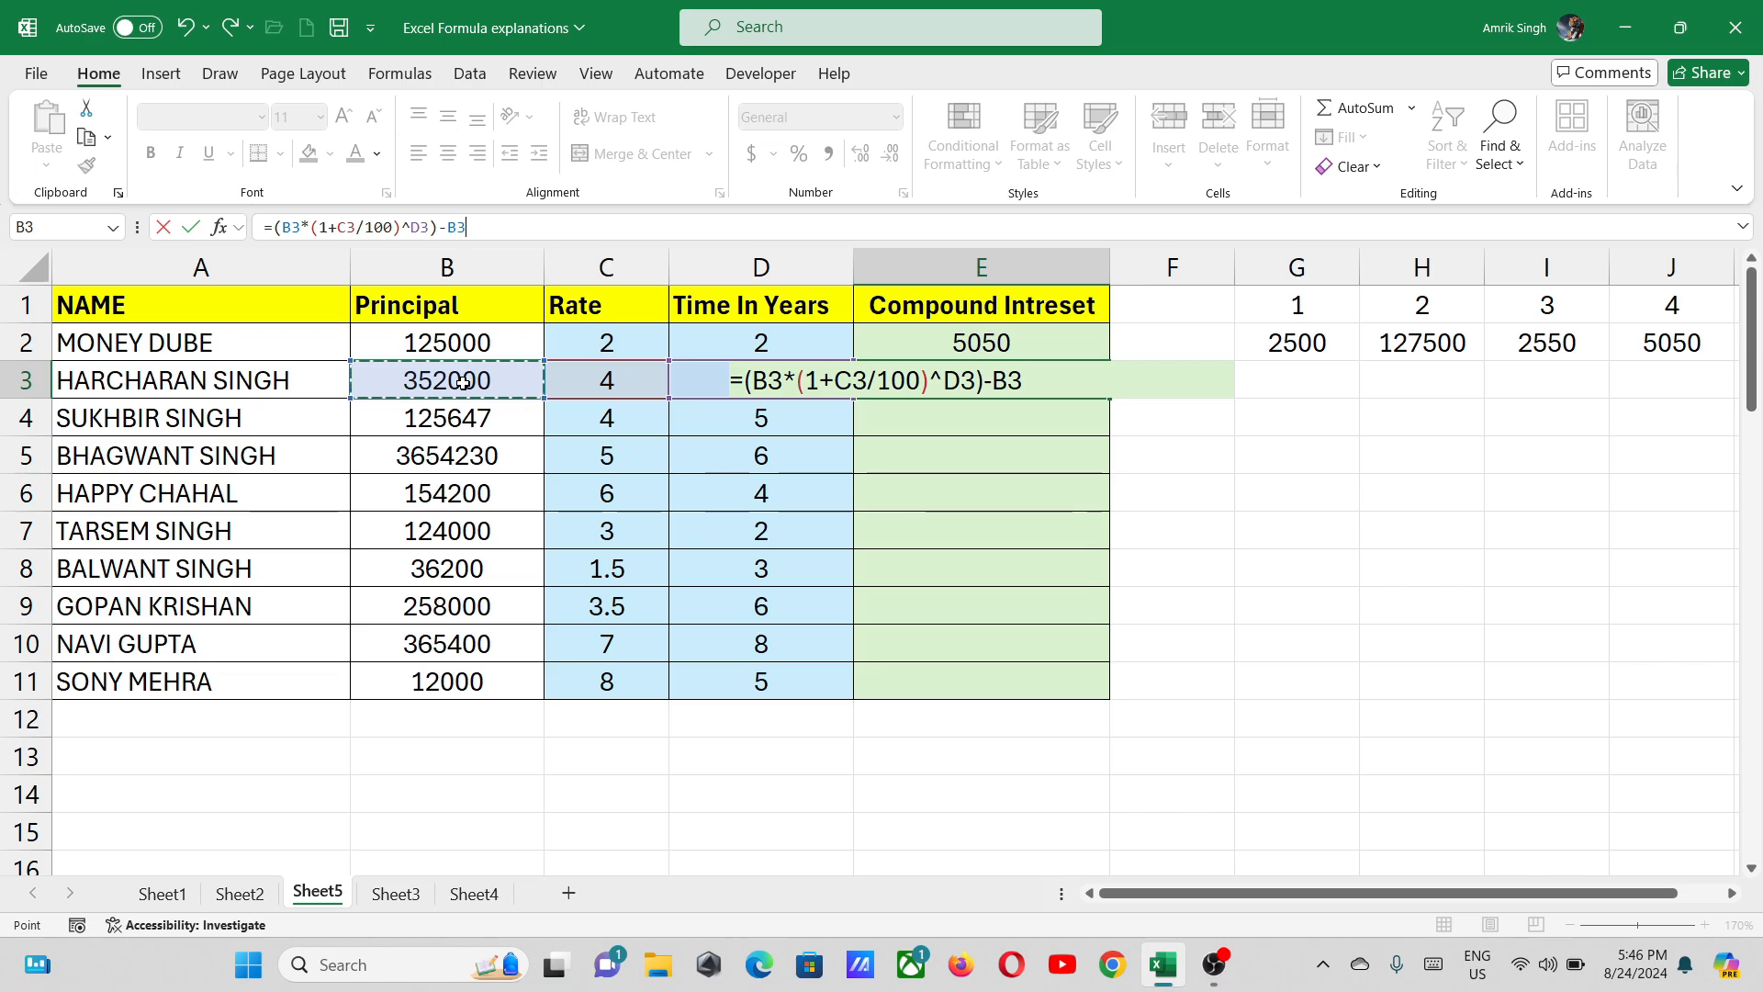
{"action": "key", "text": "Return"}
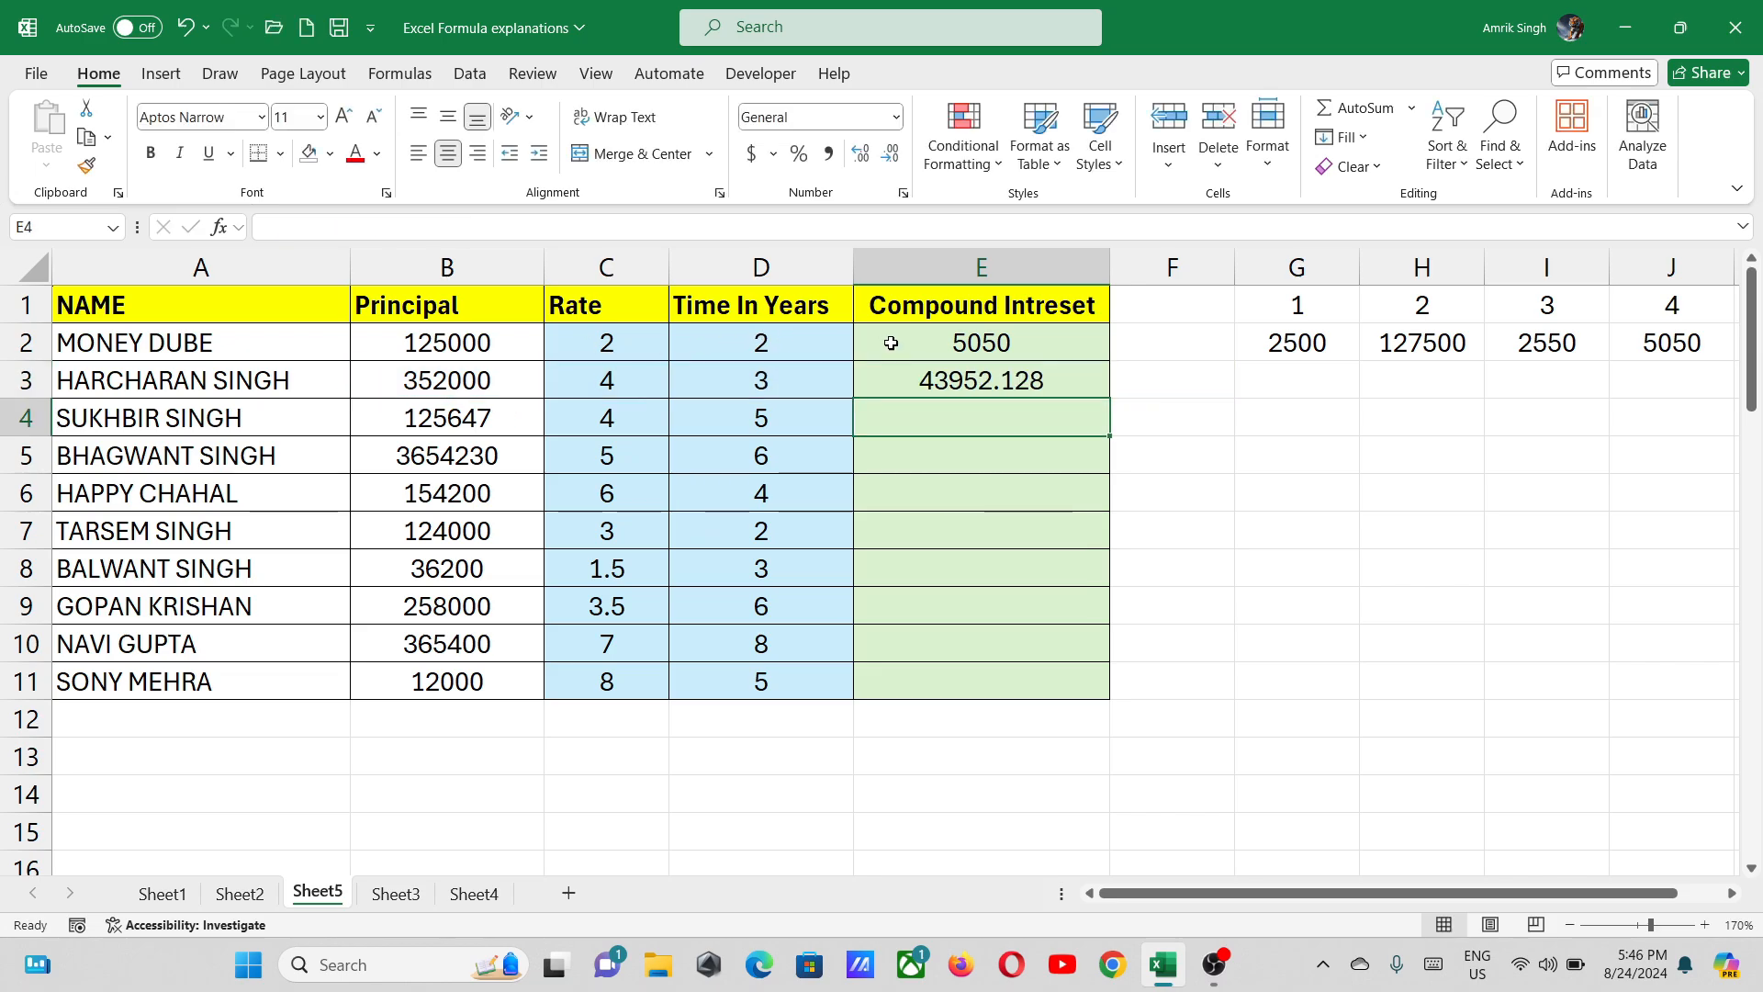
Copy the compound interest formula from E3 down through E11
{"action": "left_click", "coordinate": [952, 341]}
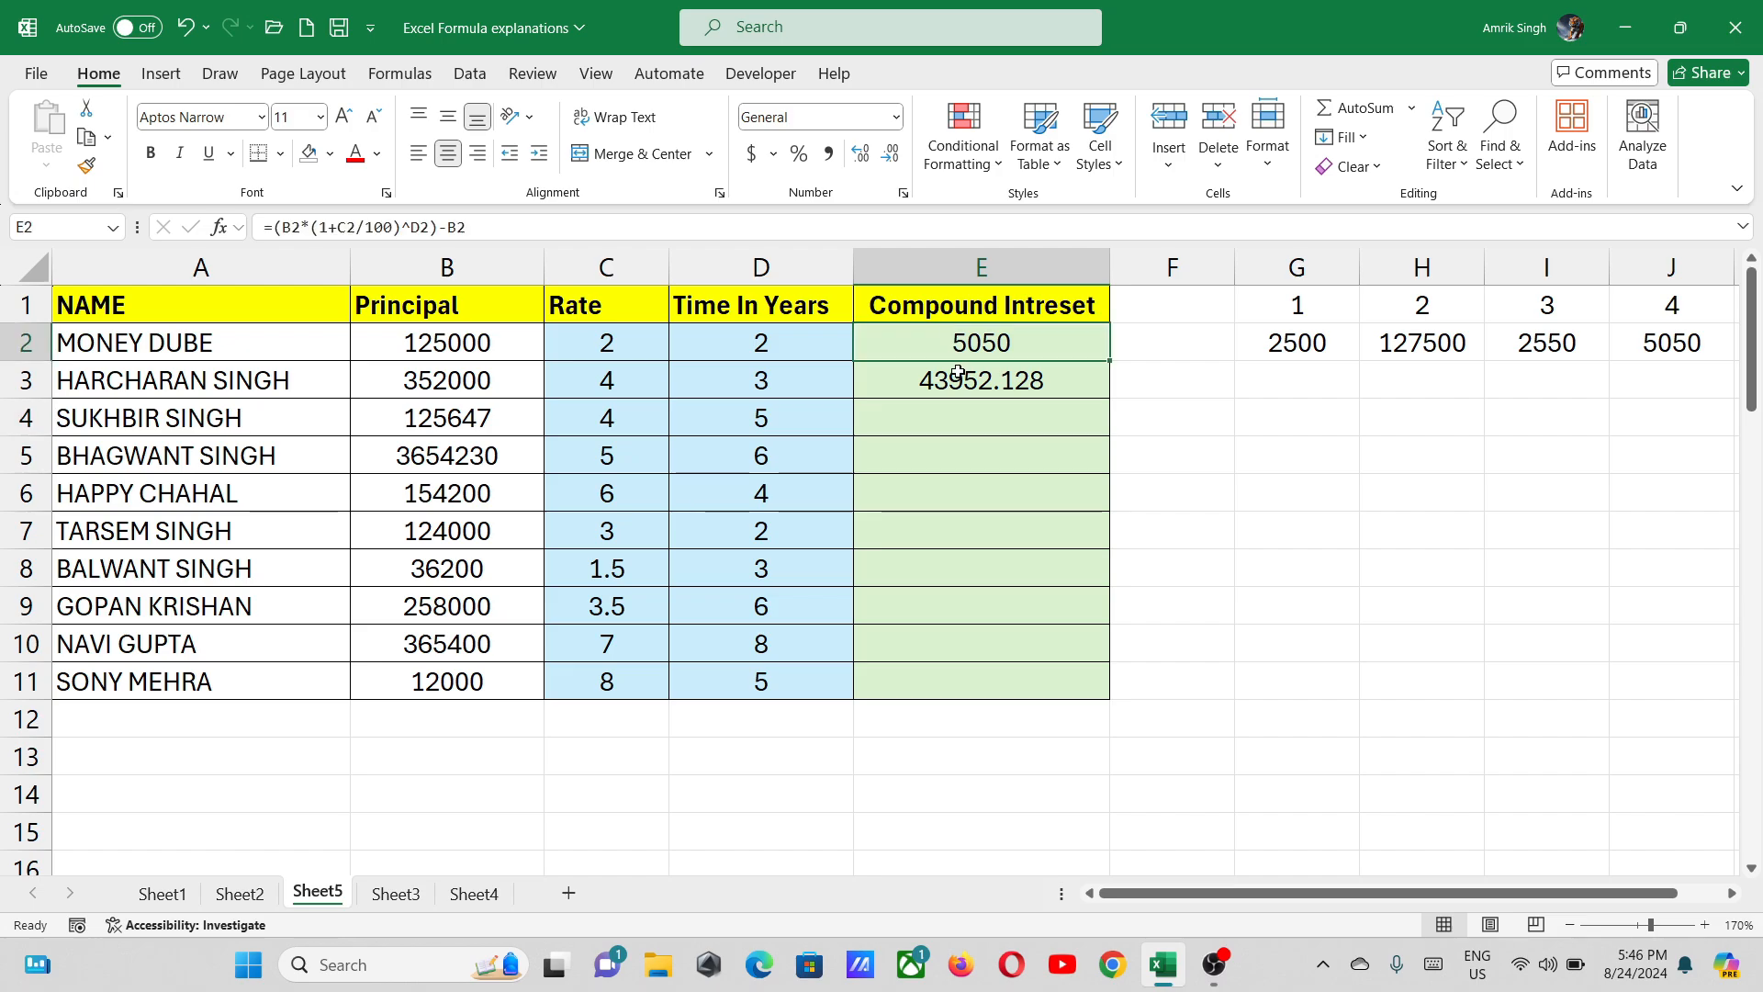
{"action": "left_click", "coordinate": [984, 387]}
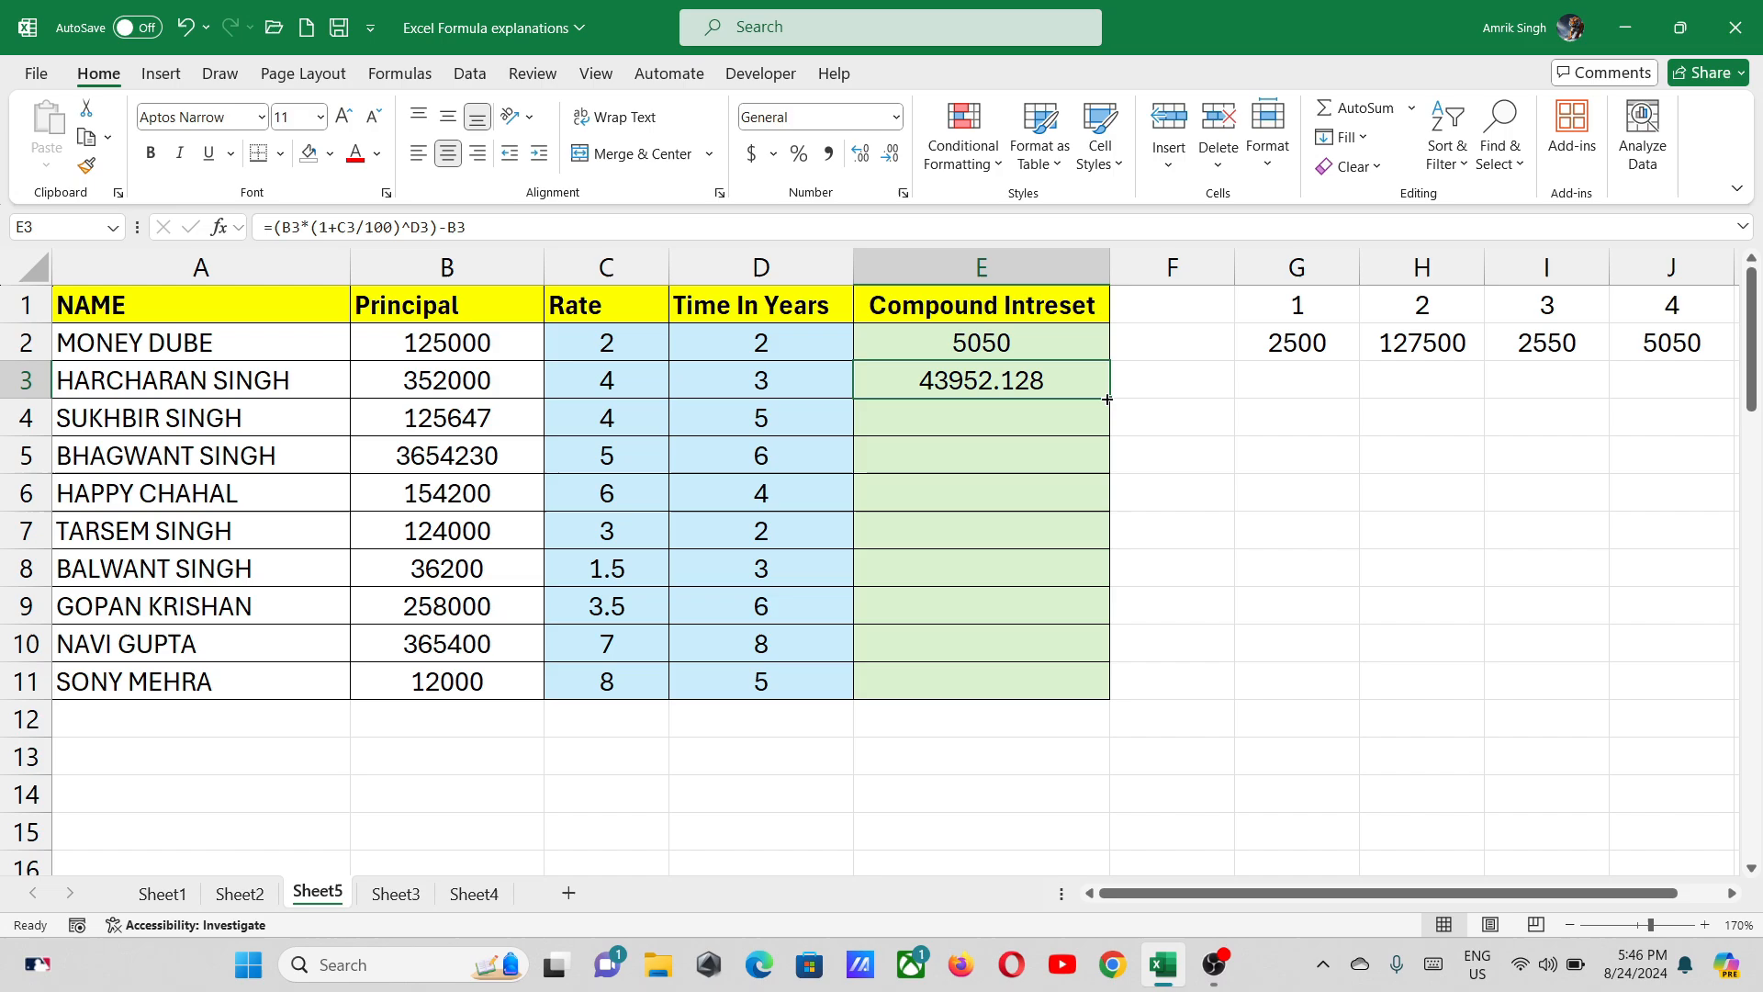
{"action": "left_click_drag", "start_coordinate": [1107, 398], "coordinate": [1109, 699]}
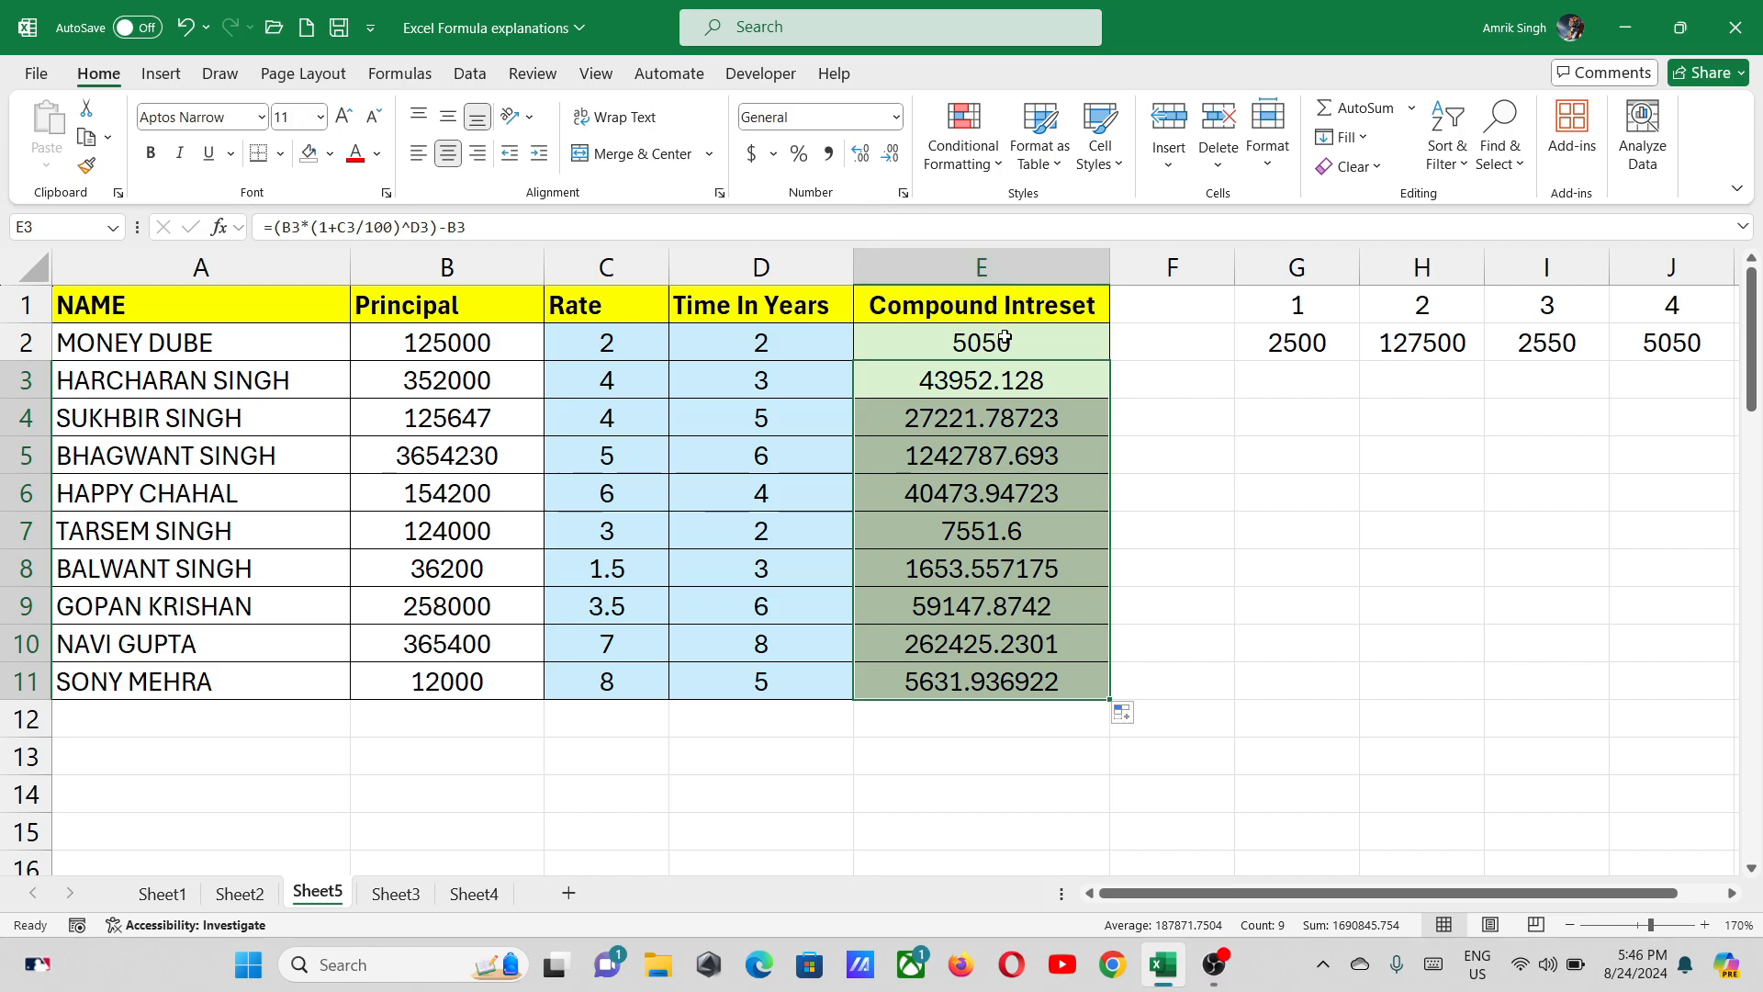
Format the compound interest values in E3:E11 to show two decimal places
{"action": "left_click", "coordinate": [862, 157]}
{"action": "left_click", "coordinate": [863, 167]}
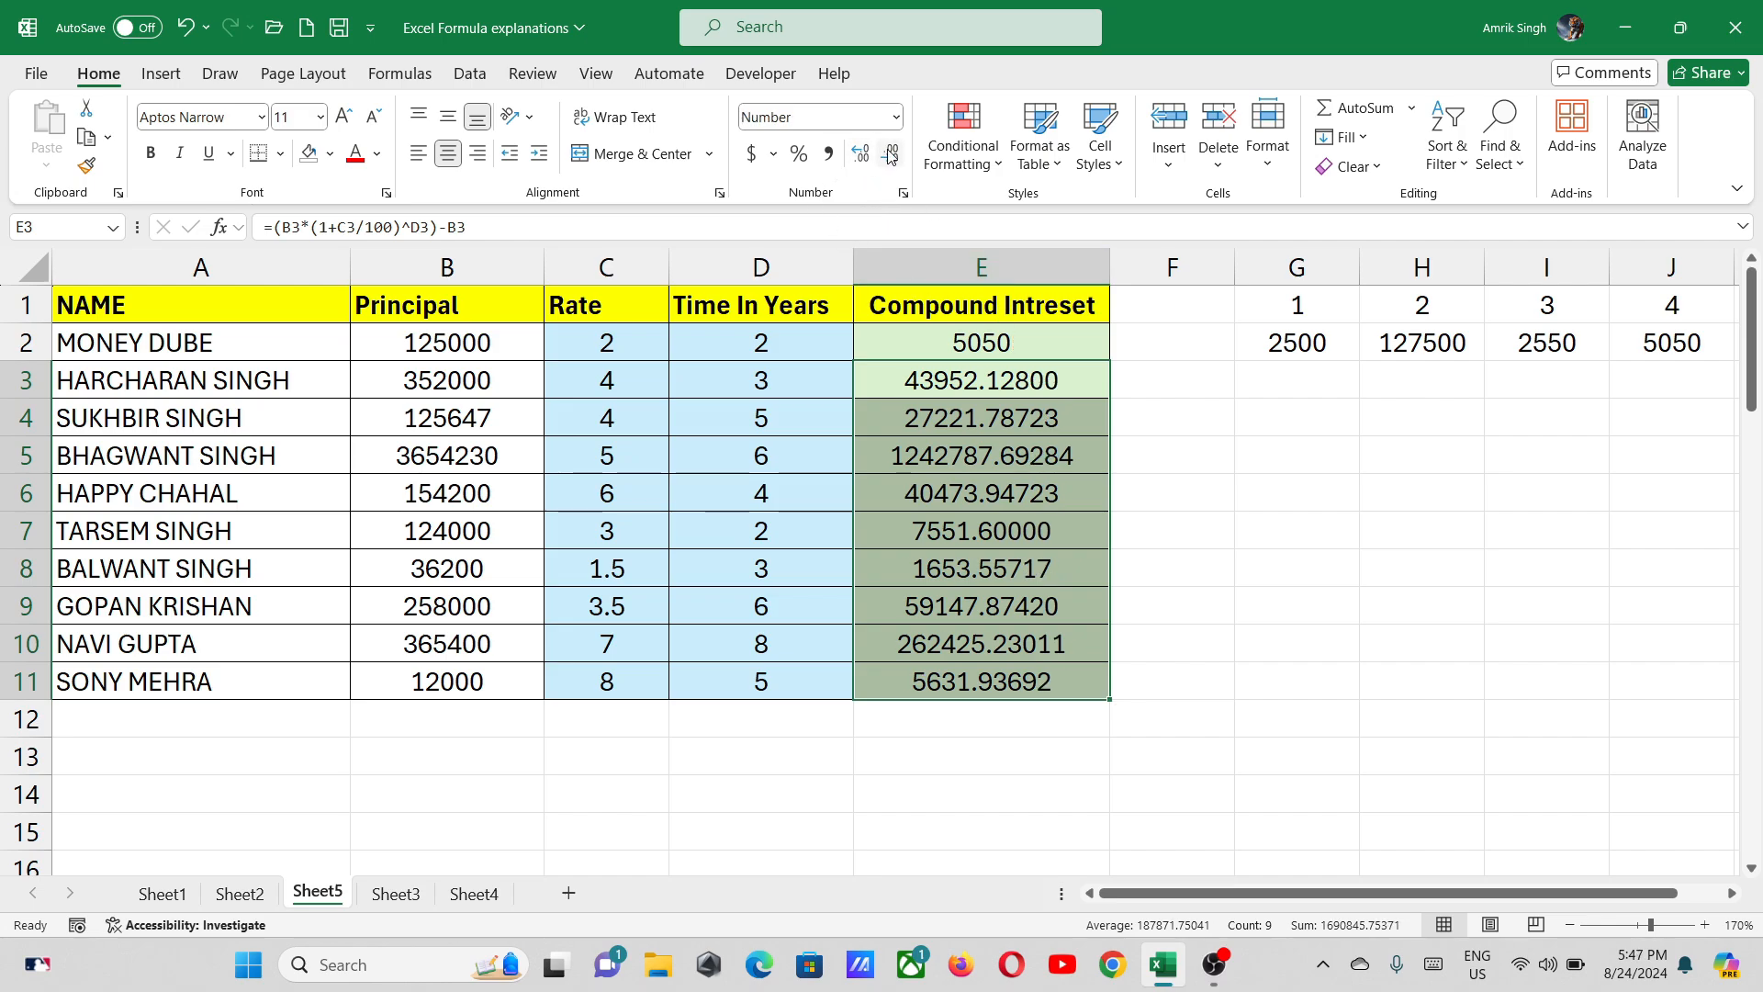
{"action": "left_click", "coordinate": [889, 153]}
{"action": "left_click", "coordinate": [890, 153]}
{"action": "left_click", "coordinate": [890, 154]}
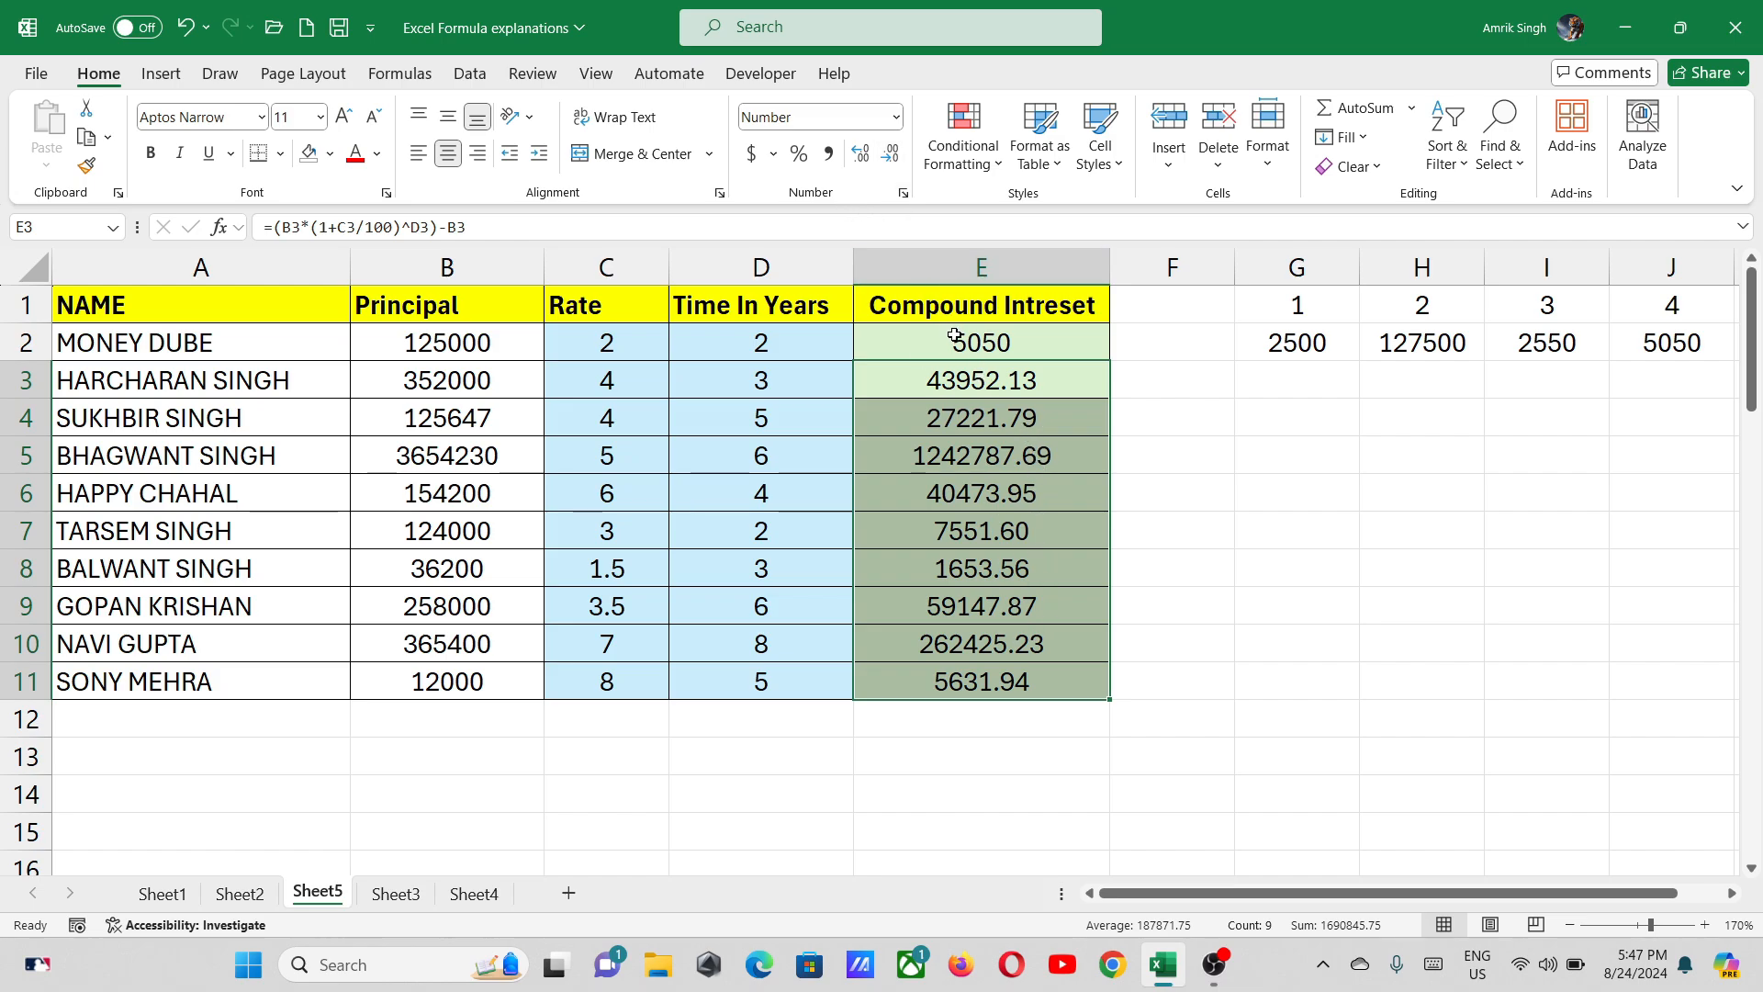
Left-align the compound interest values in E2:E11
{"action": "left_click_drag", "start_coordinate": [956, 334], "coordinate": [981, 681]}
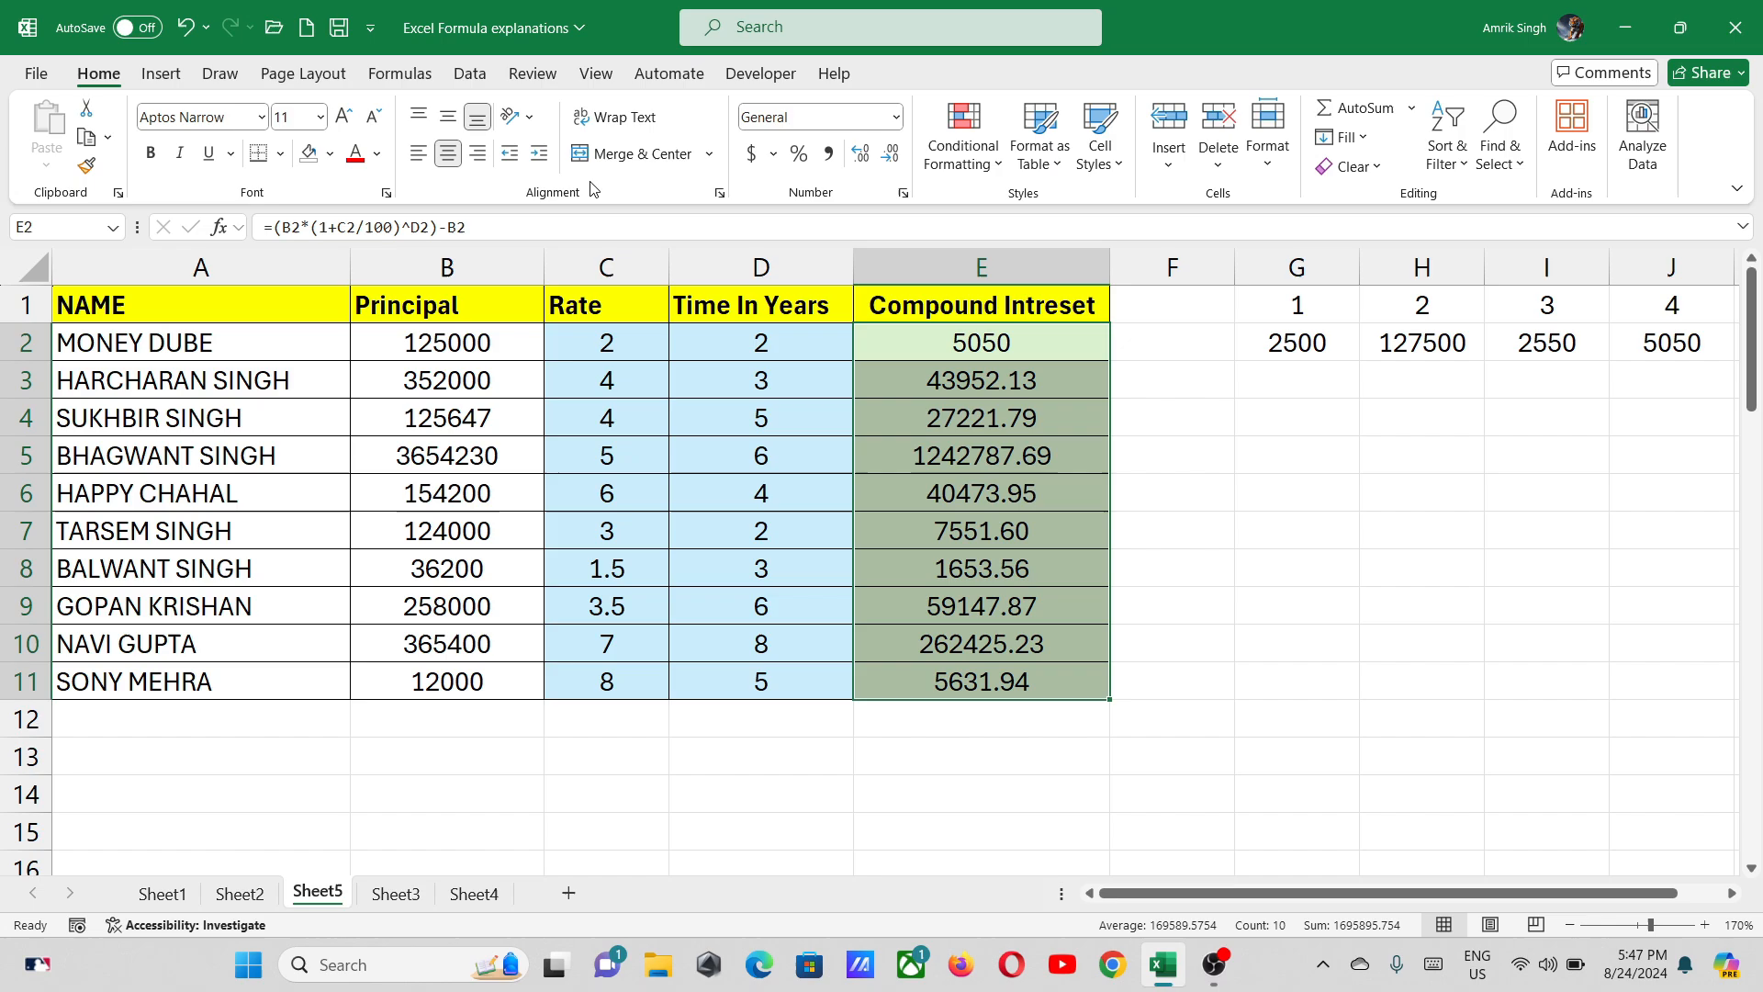
{"action": "left_click", "coordinate": [416, 156]}
{"action": "left_click", "coordinate": [1158, 450]}
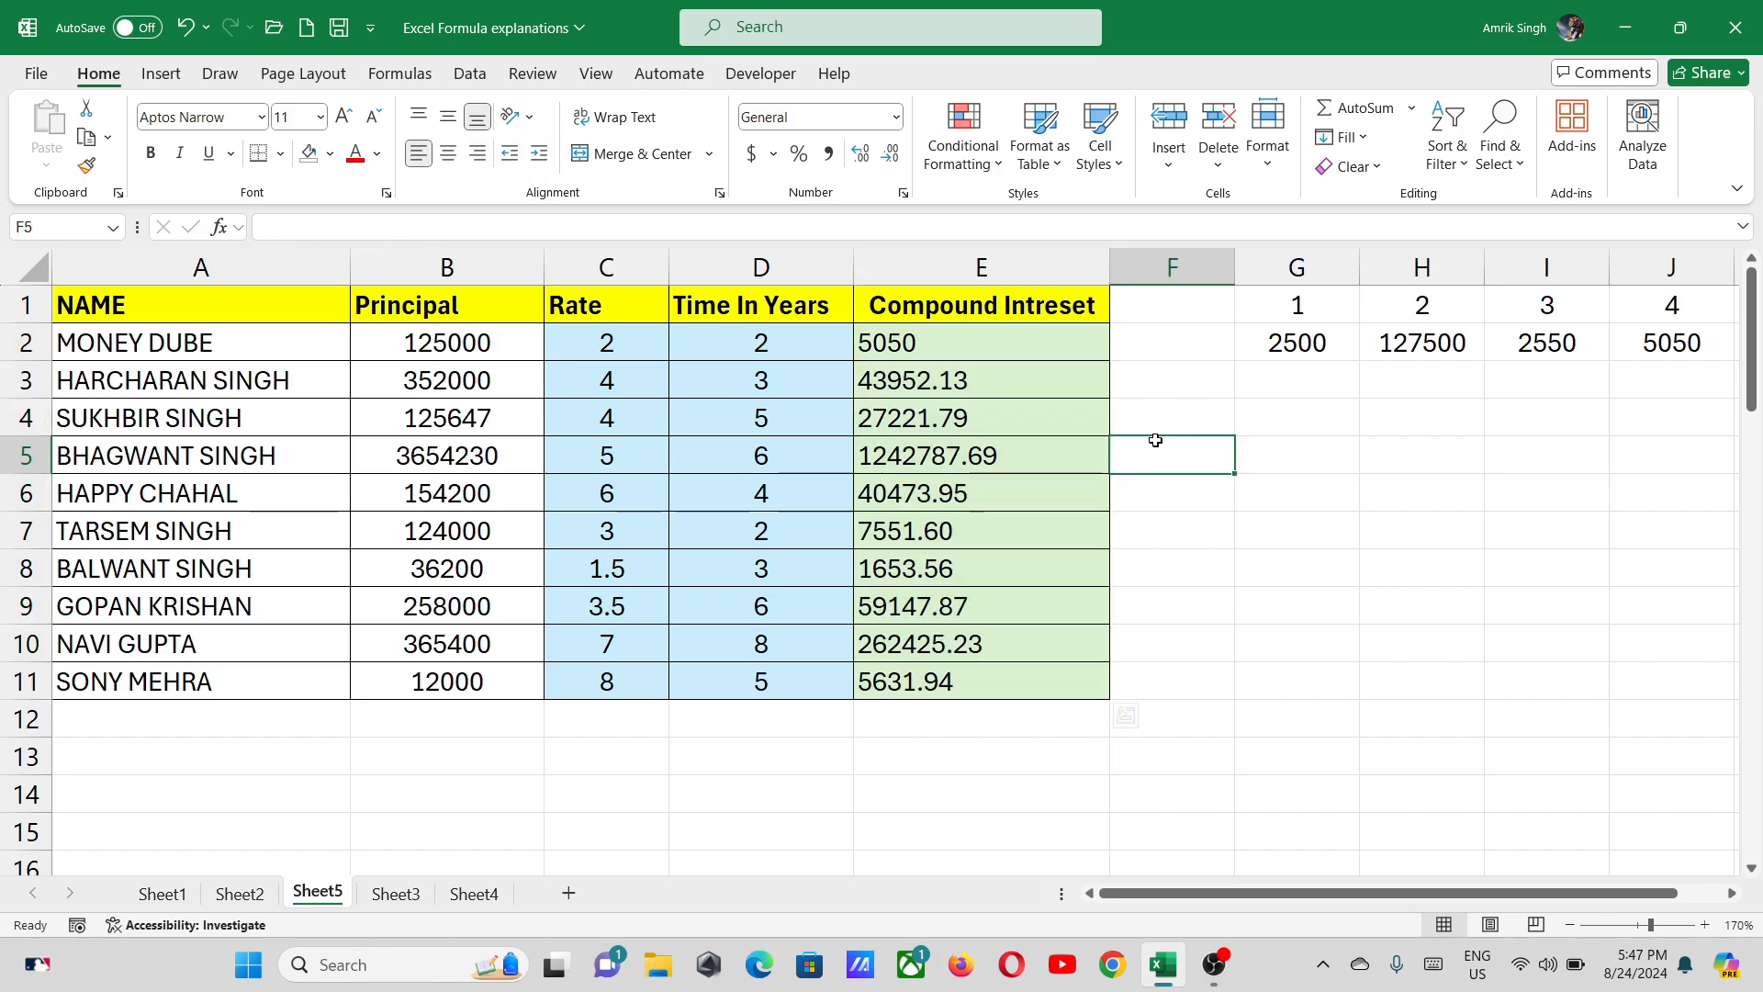
Review the formulas behind the first-year interest in G2 and the principal-plus-interest amount in H2
{"action": "left_click", "coordinate": [1250, 339]}
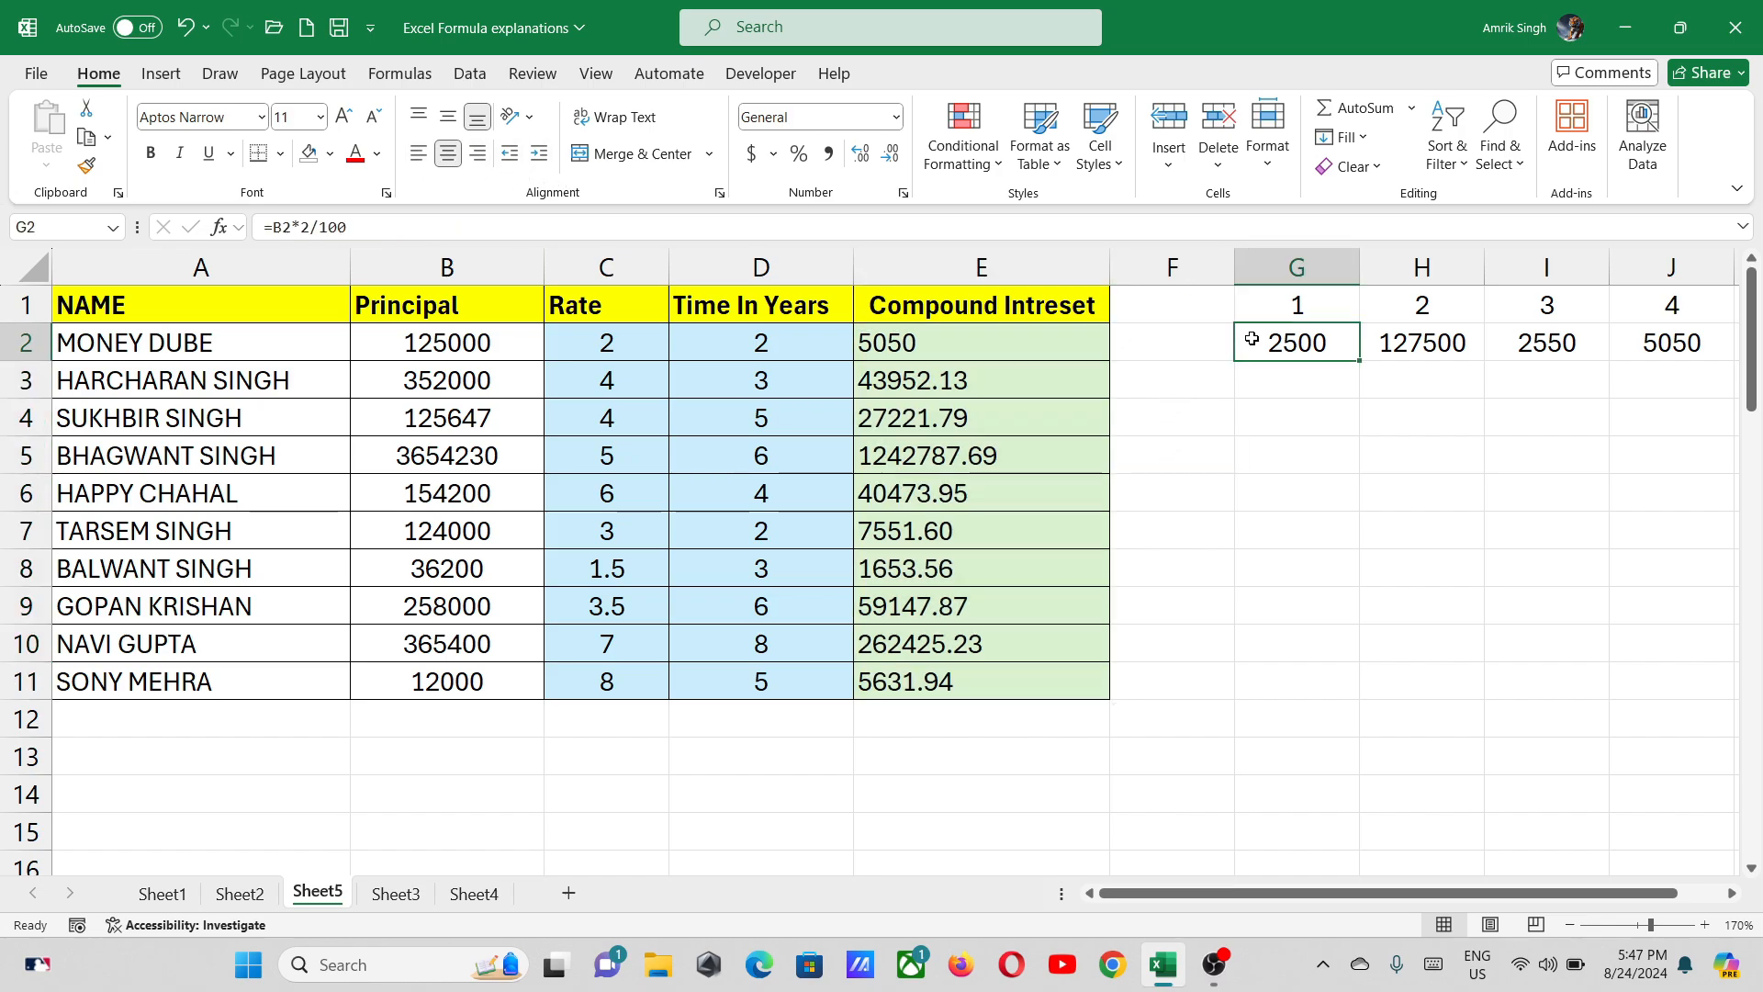
{"action": "double_click", "coordinate": [1251, 339]}
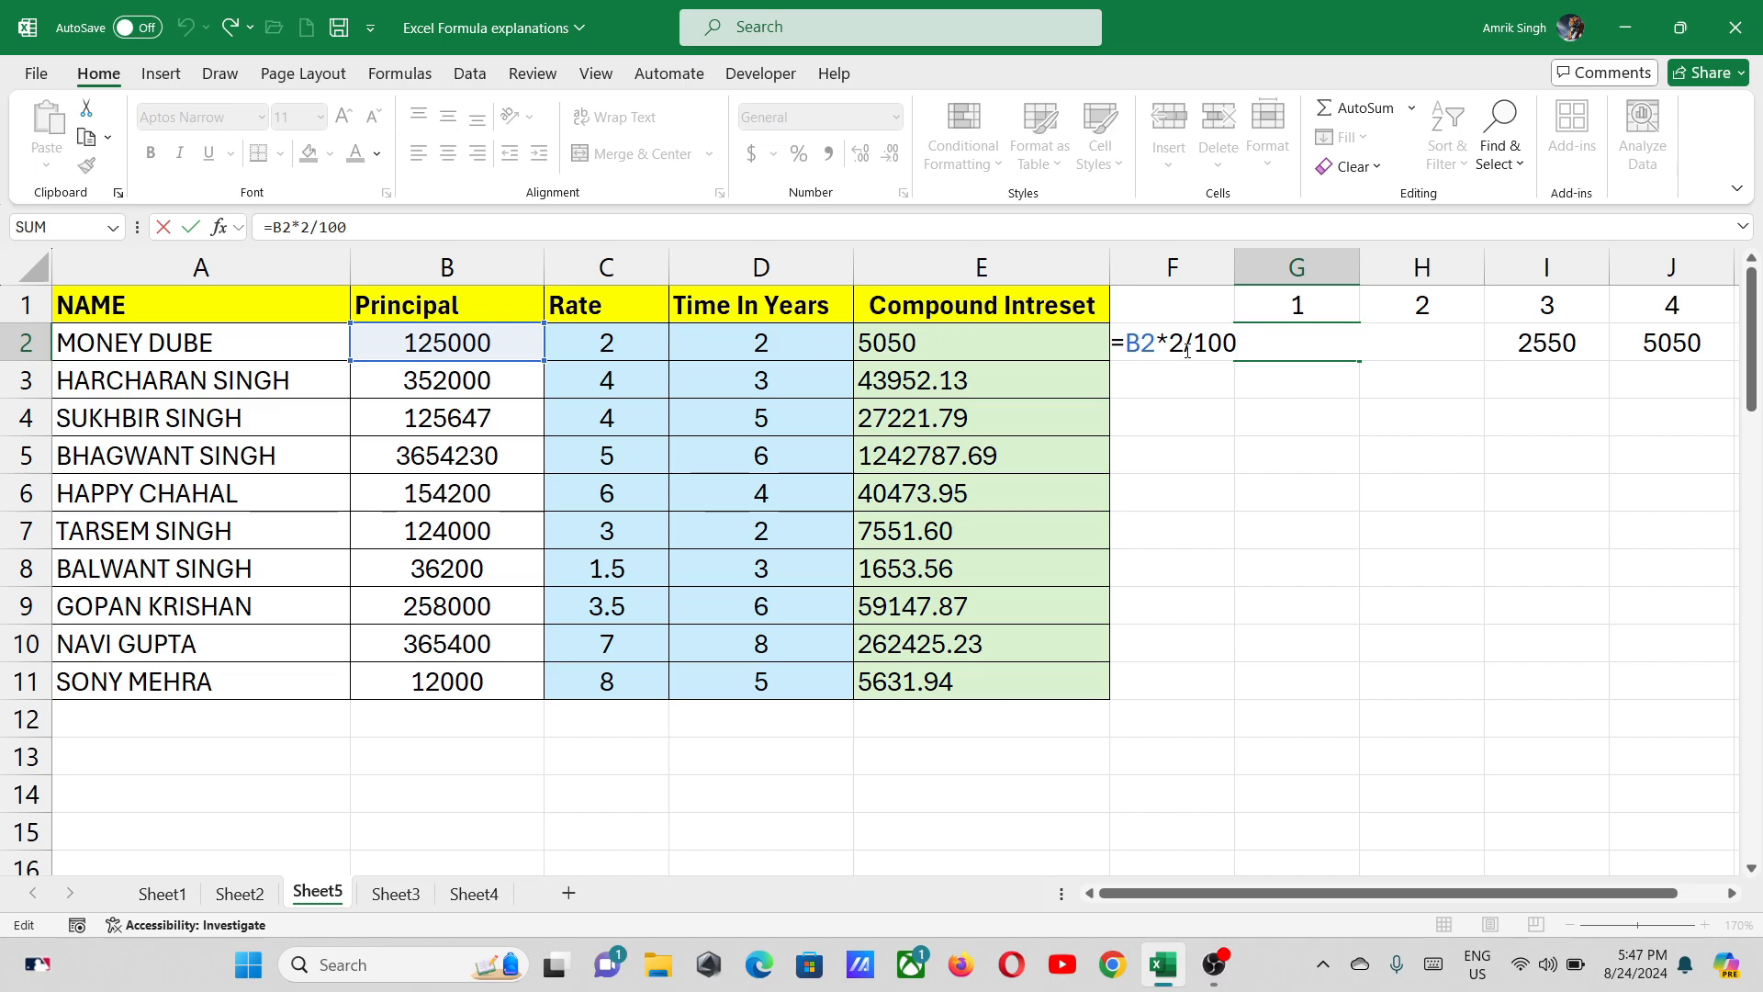
{"action": "key", "text": "Return"}
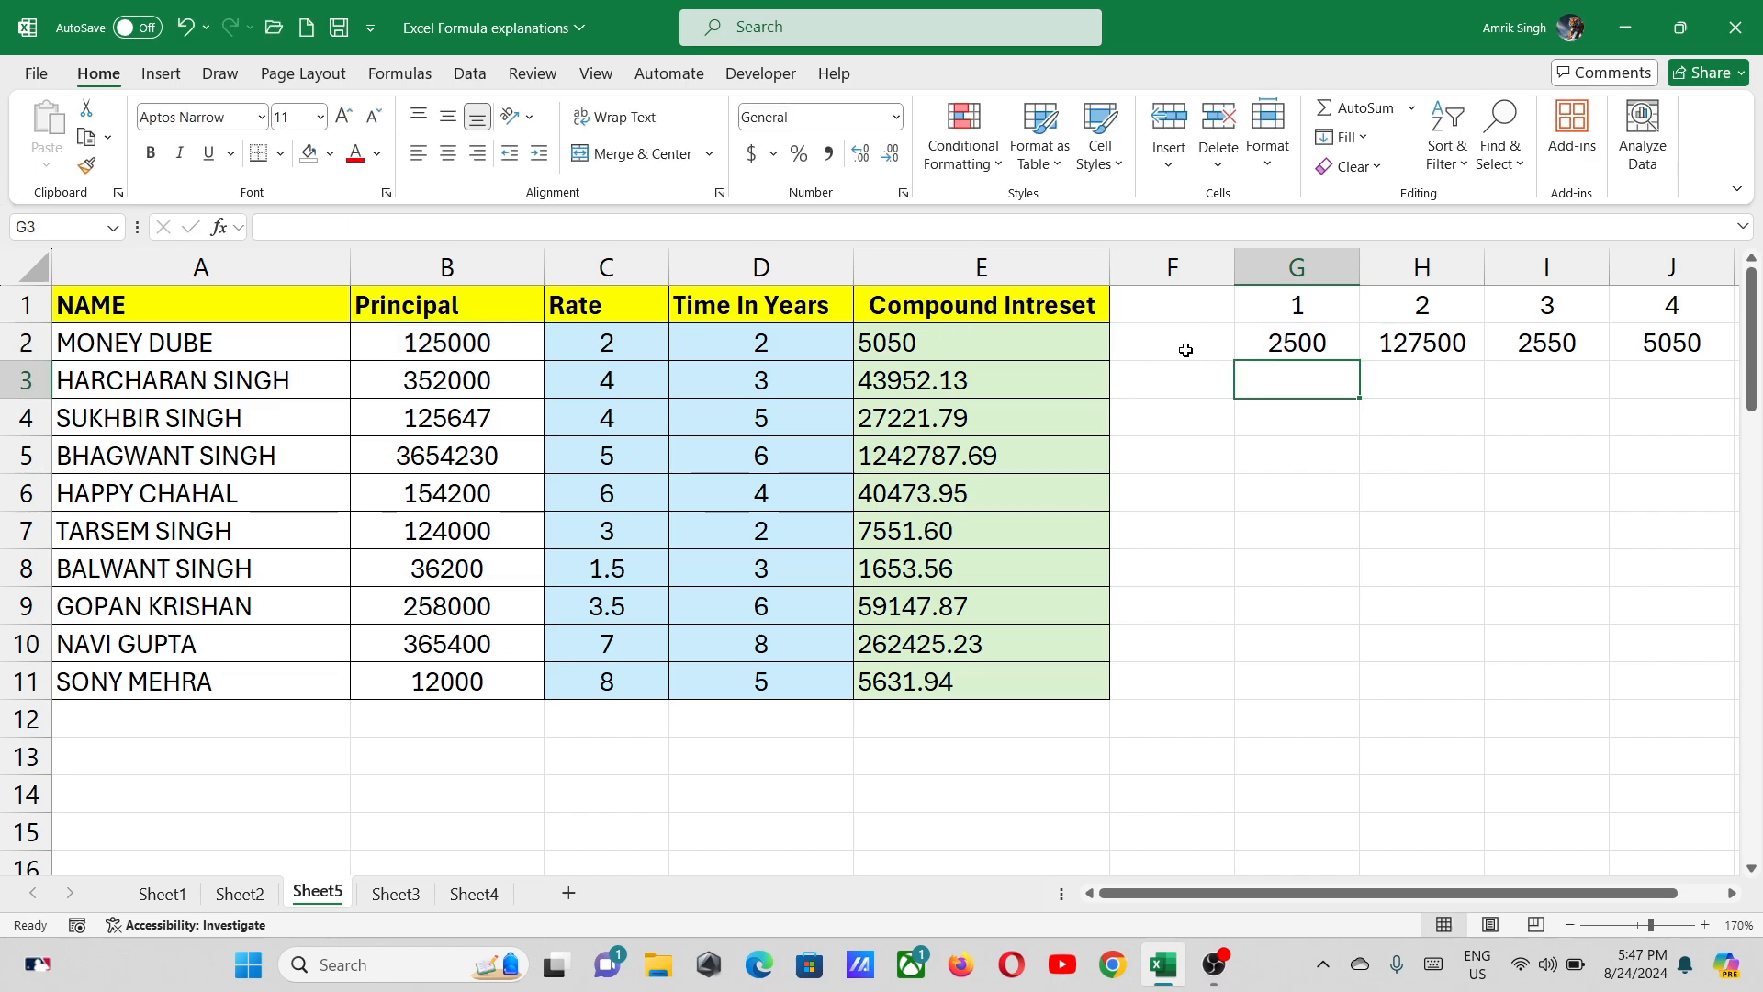
{"action": "left_click", "coordinate": [1342, 333]}
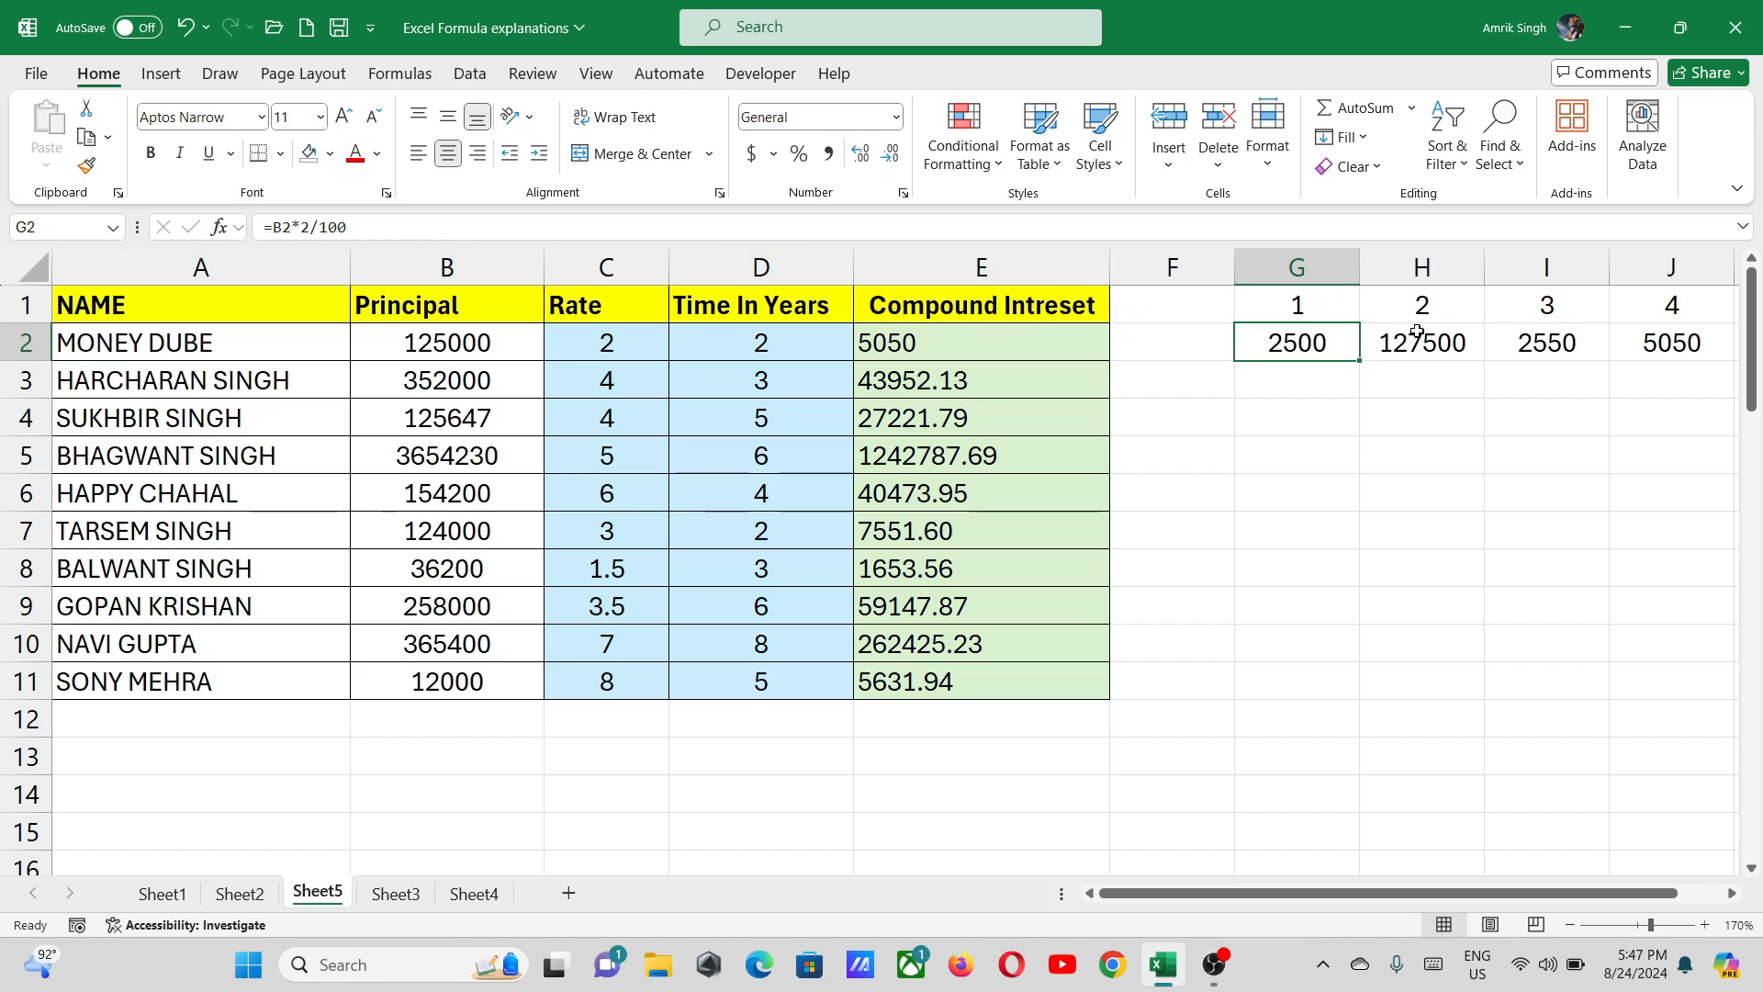
{"action": "left_click", "coordinate": [1417, 331]}
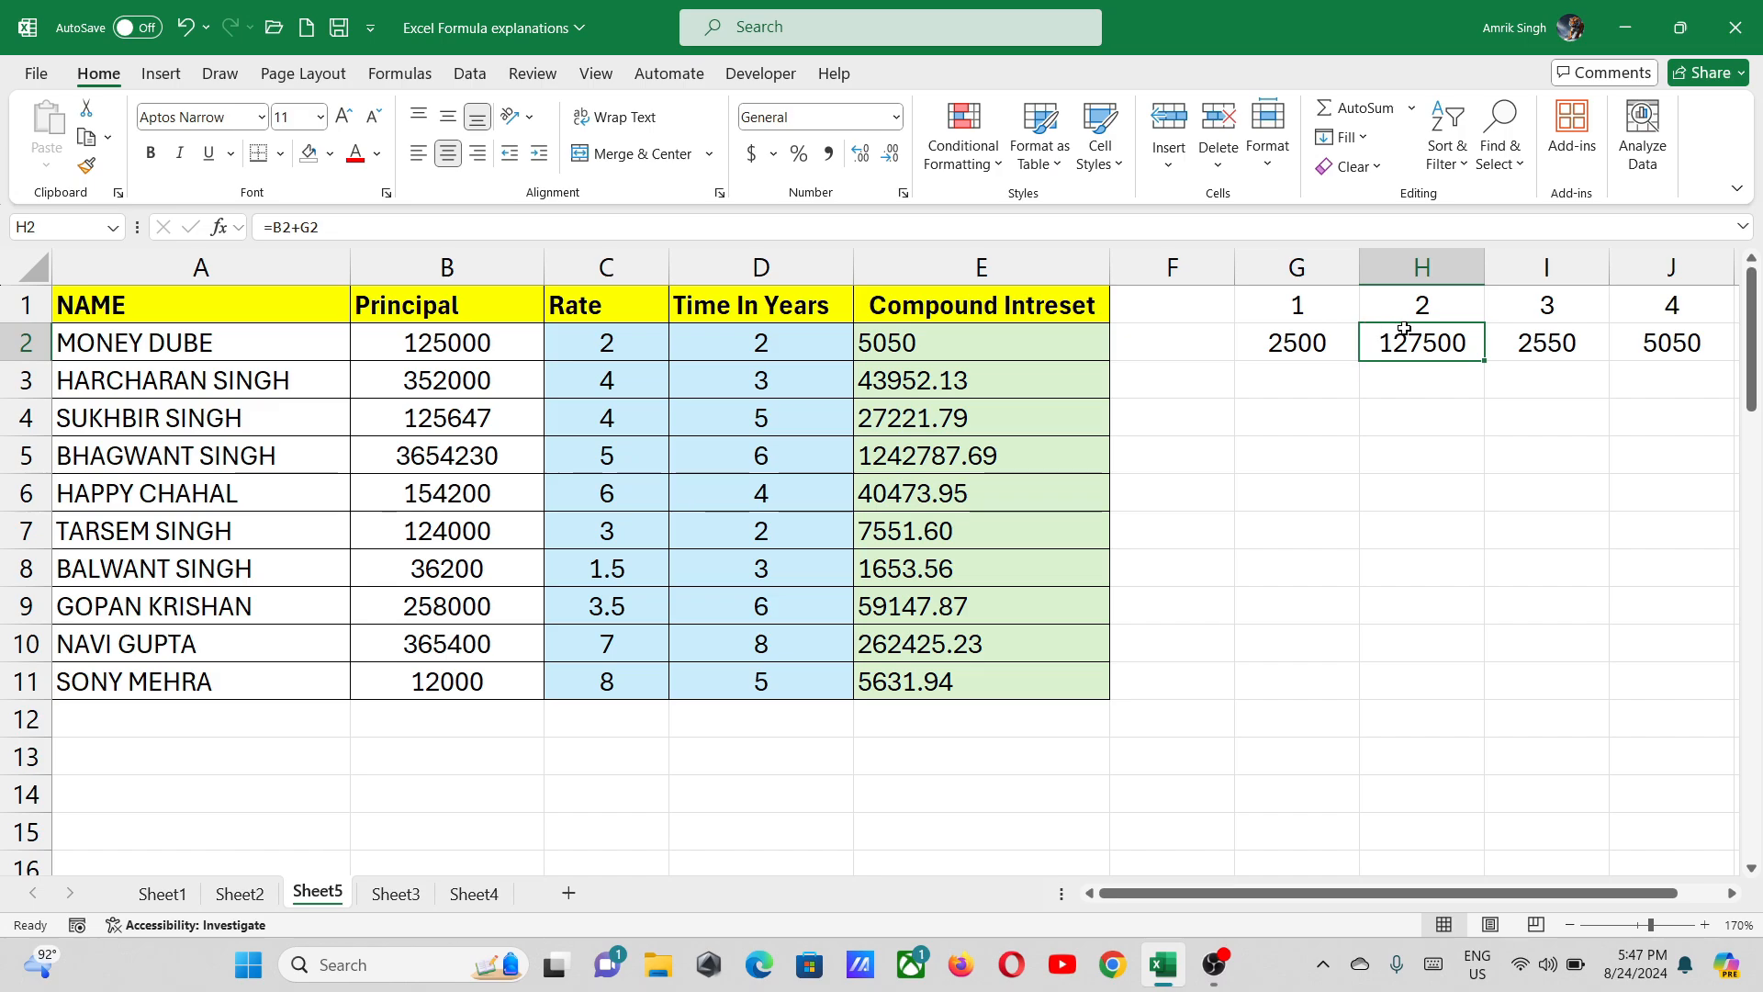
{"action": "double_click", "coordinate": [1405, 329]}
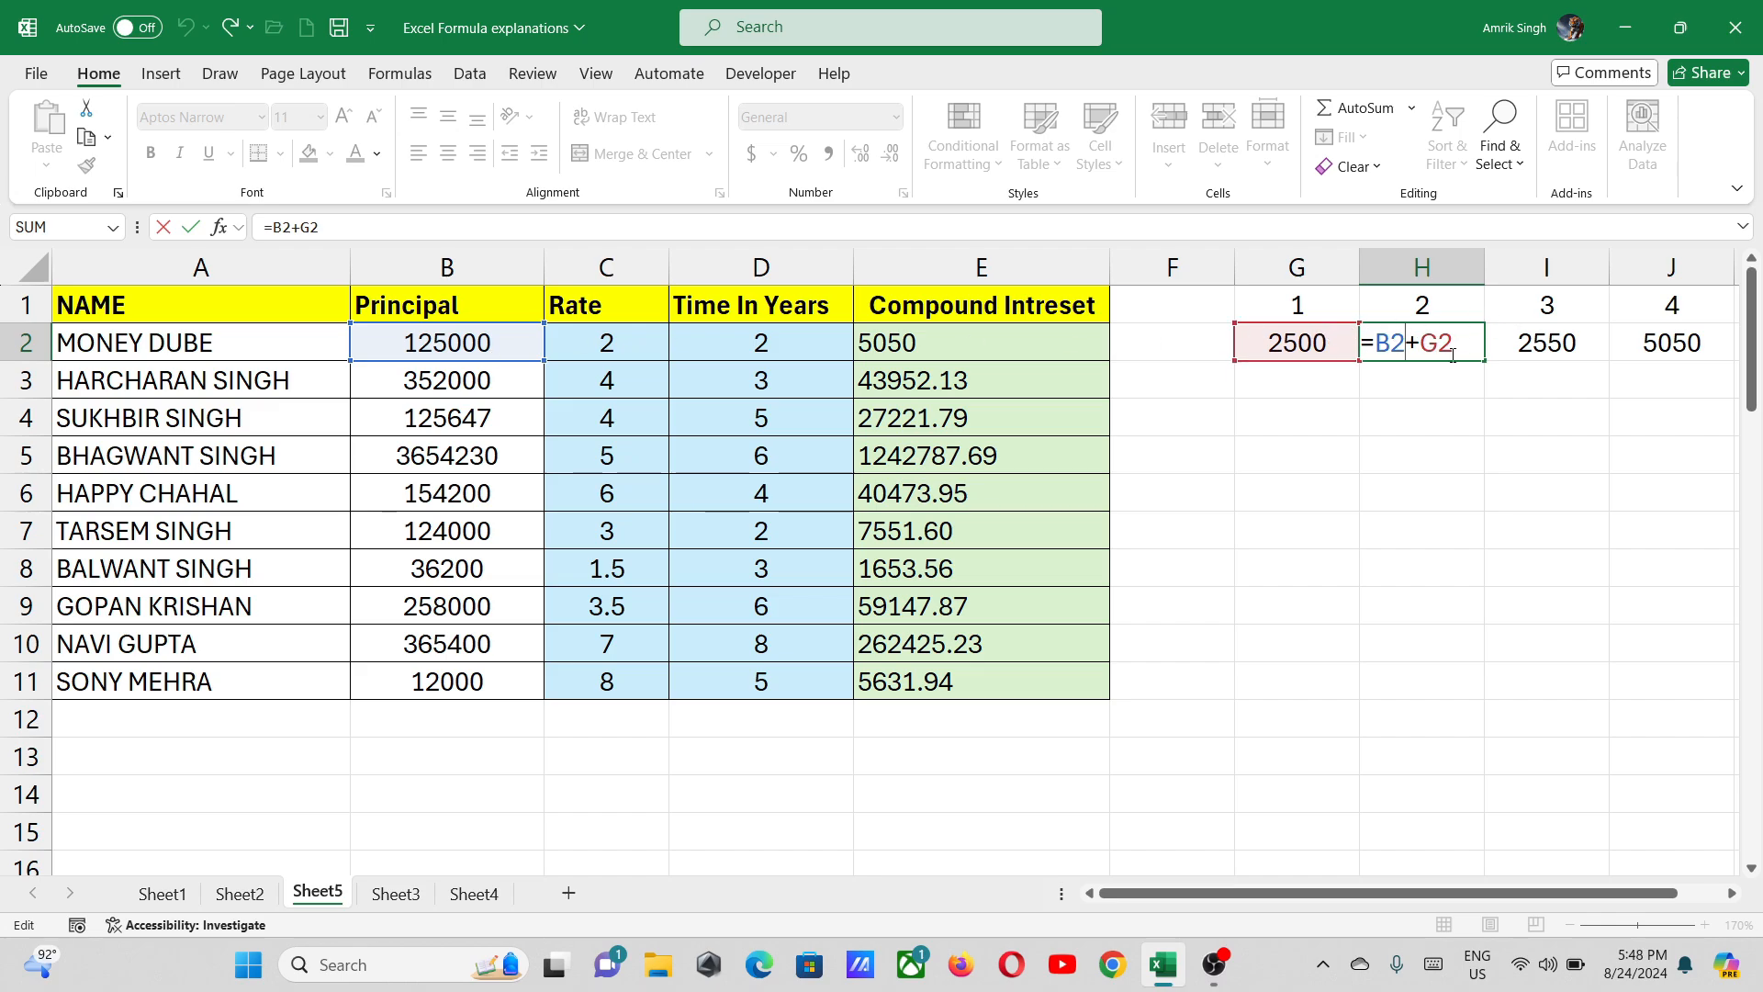
{"action": "key", "text": "Return"}
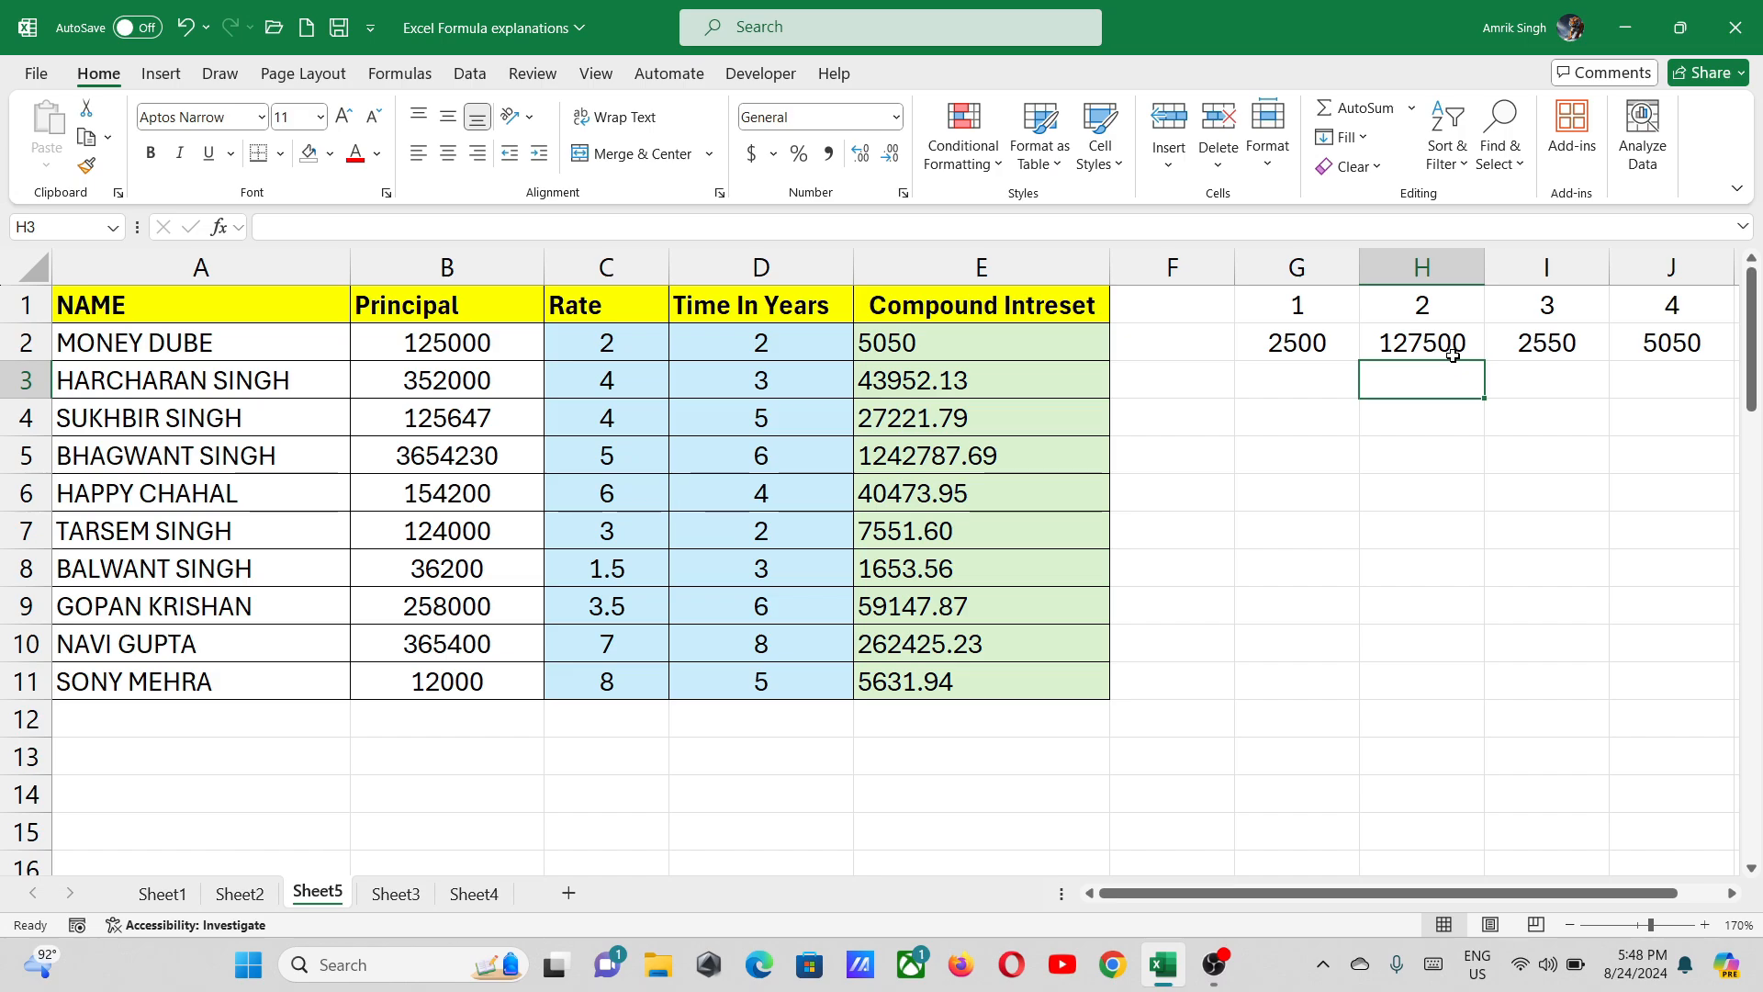
Review the formulas behind the second-year interest in I2 and the total interest in J2
{"action": "left_click", "coordinate": [1527, 342]}
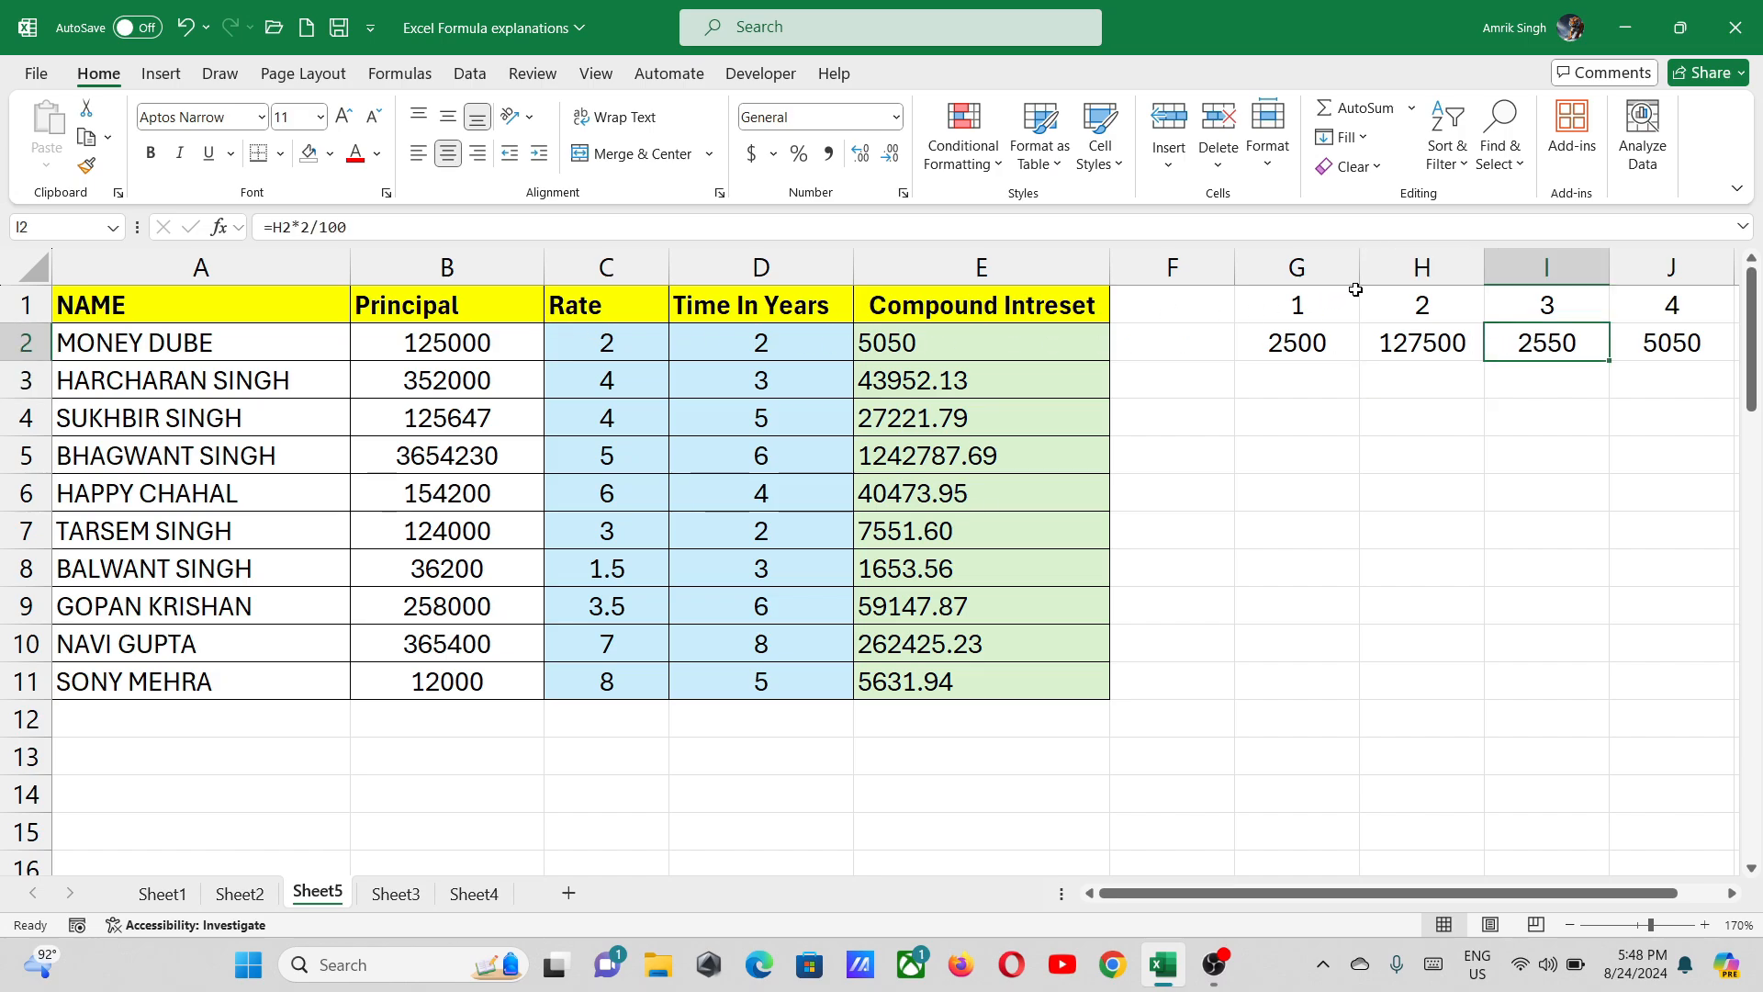
{"action": "double_click", "coordinate": [1524, 343]}
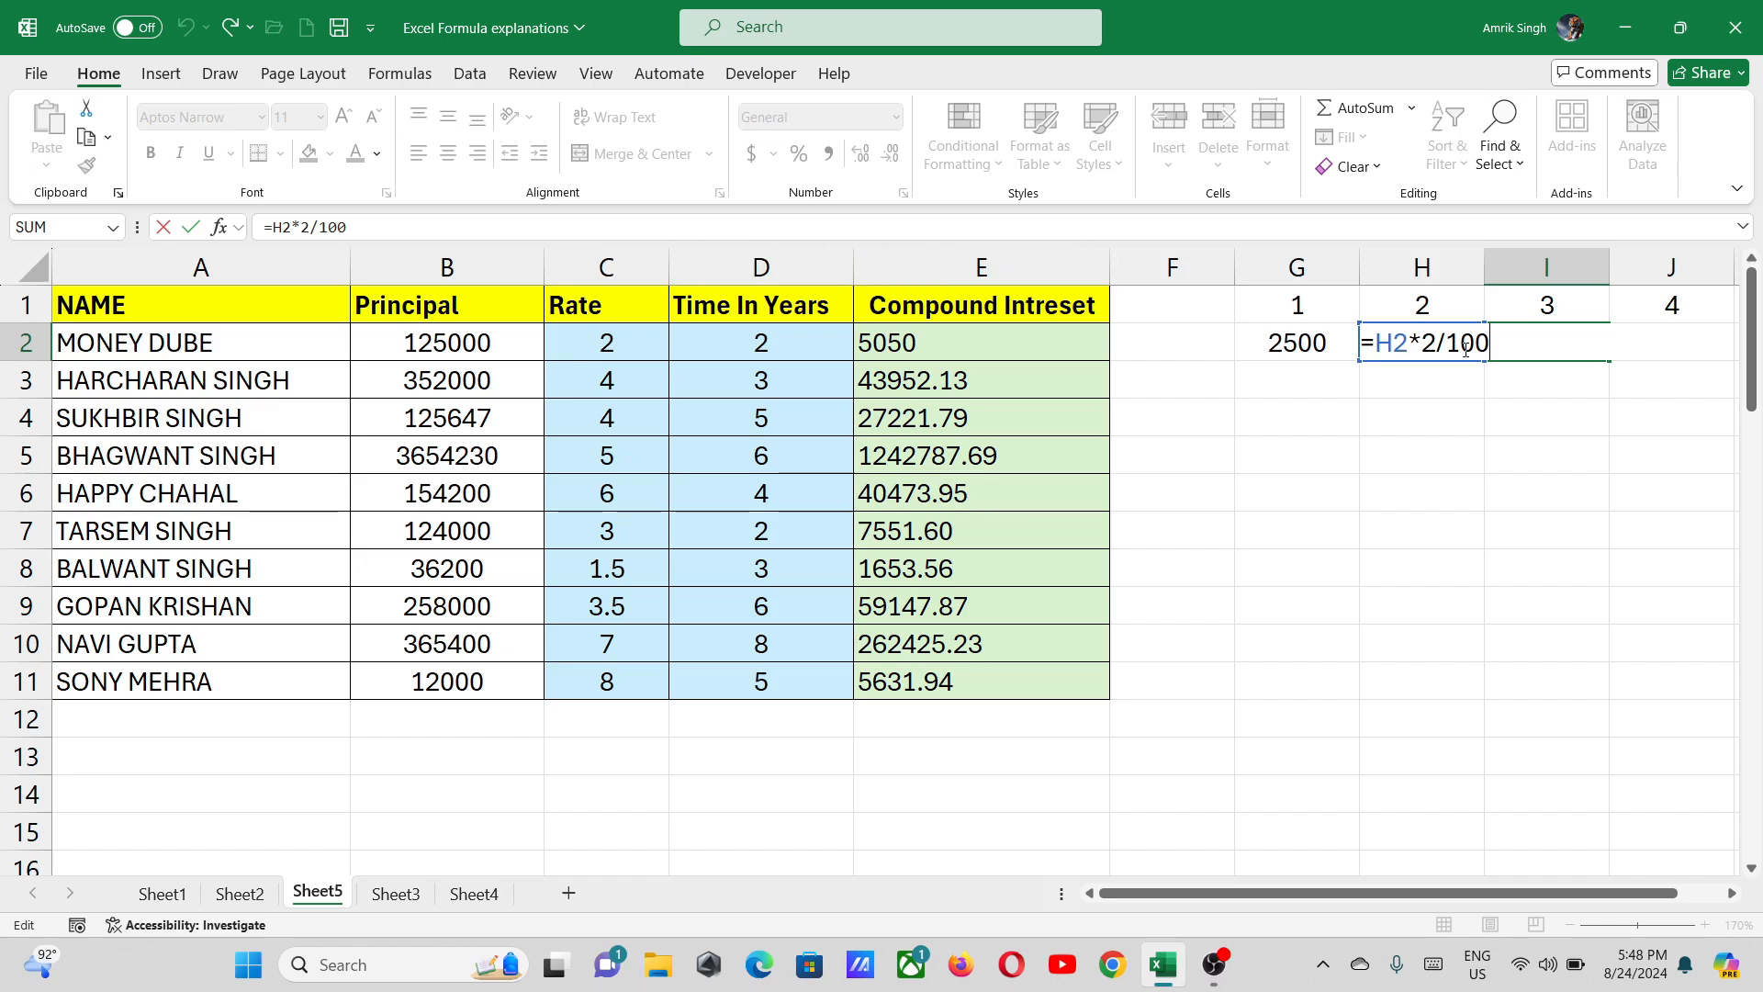
{"action": "key", "text": "Return"}
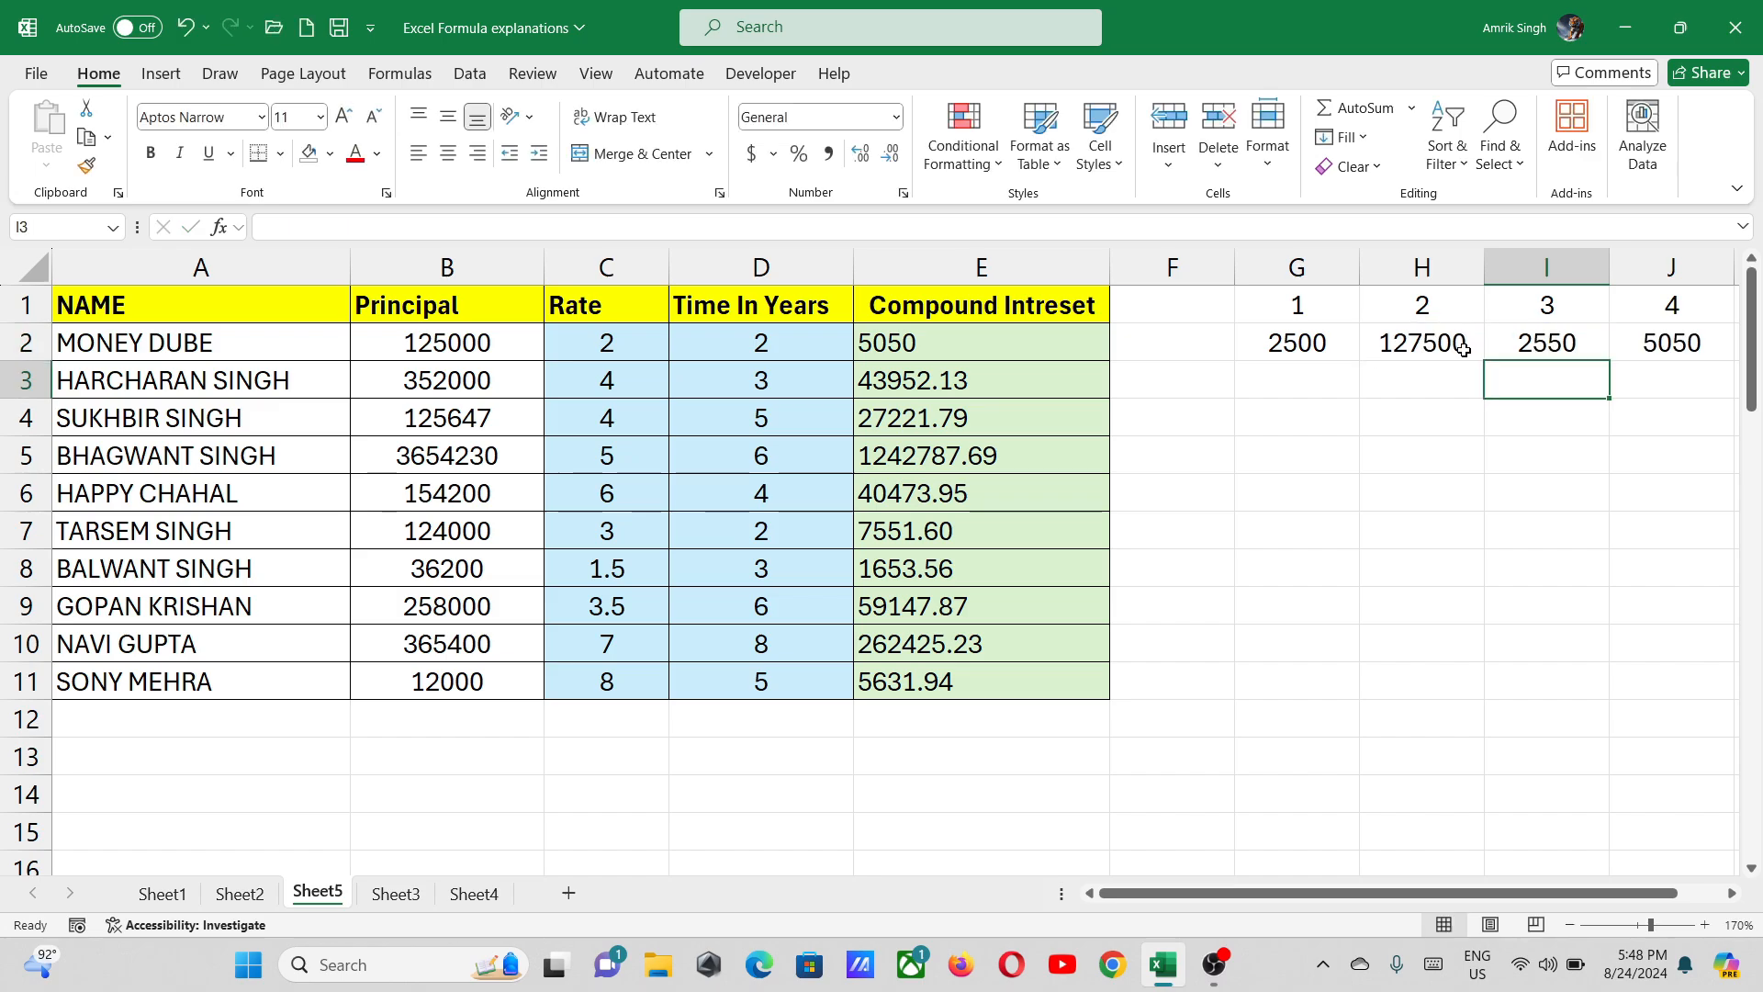
{"action": "left_click", "coordinate": [1561, 347]}
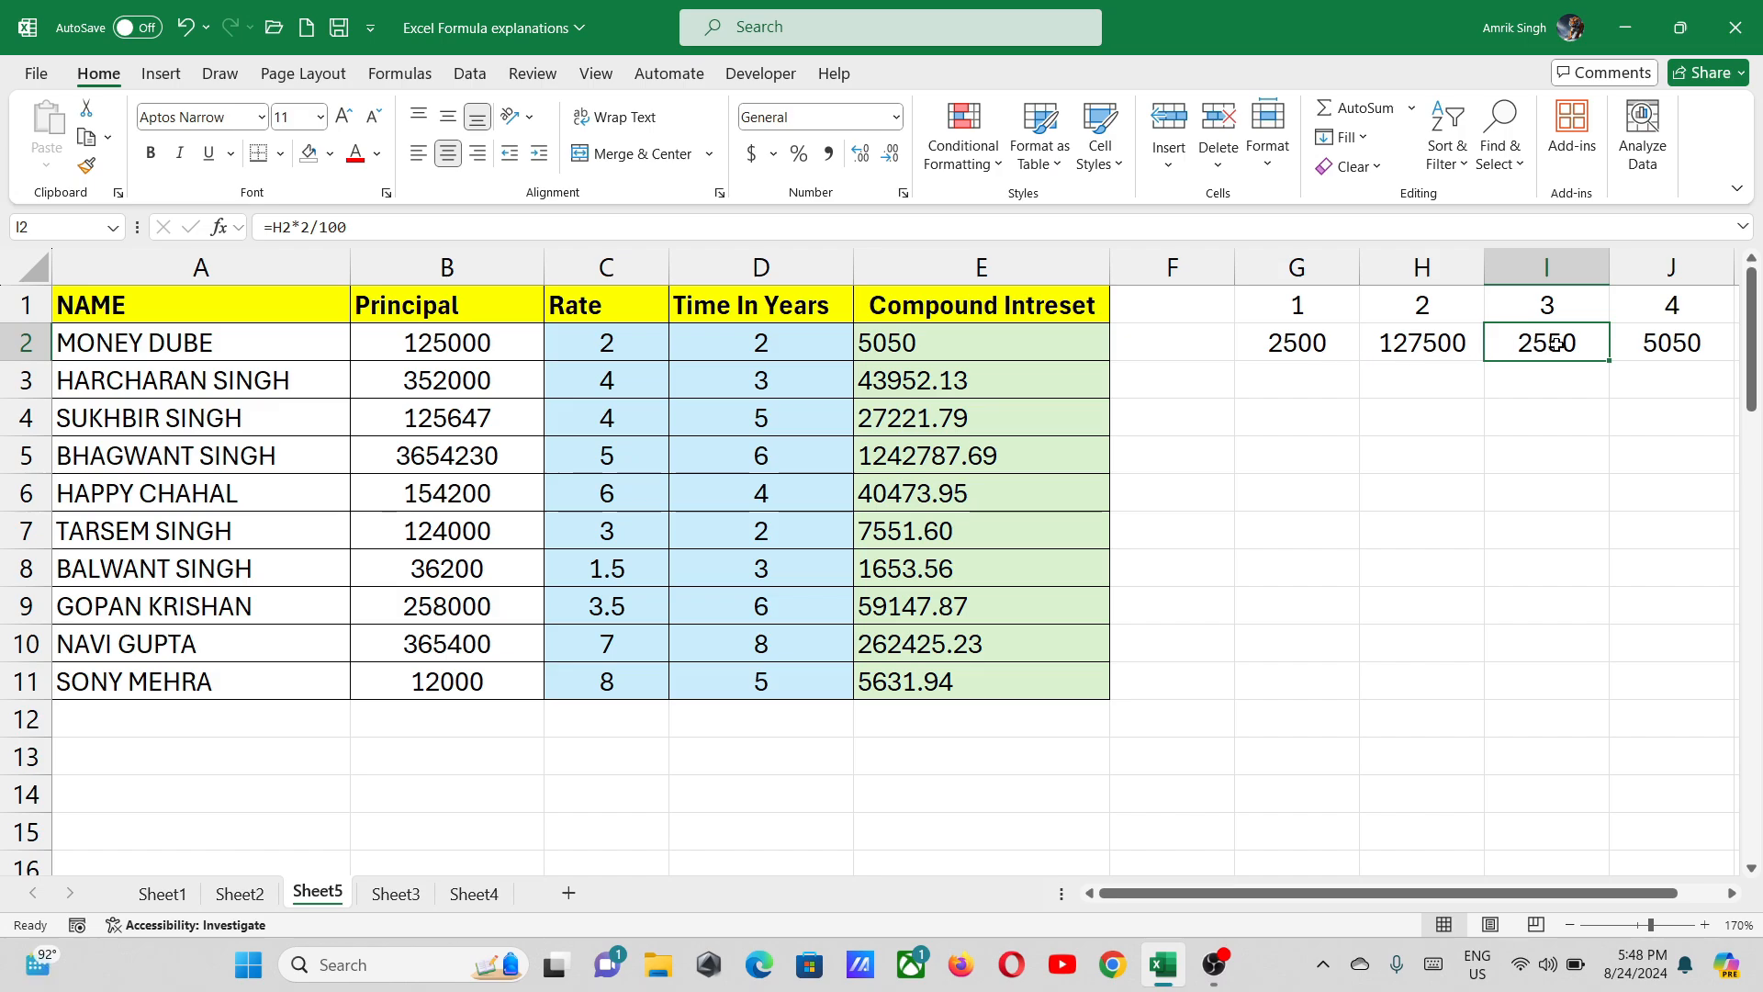
{"action": "left_click", "coordinate": [1666, 352]}
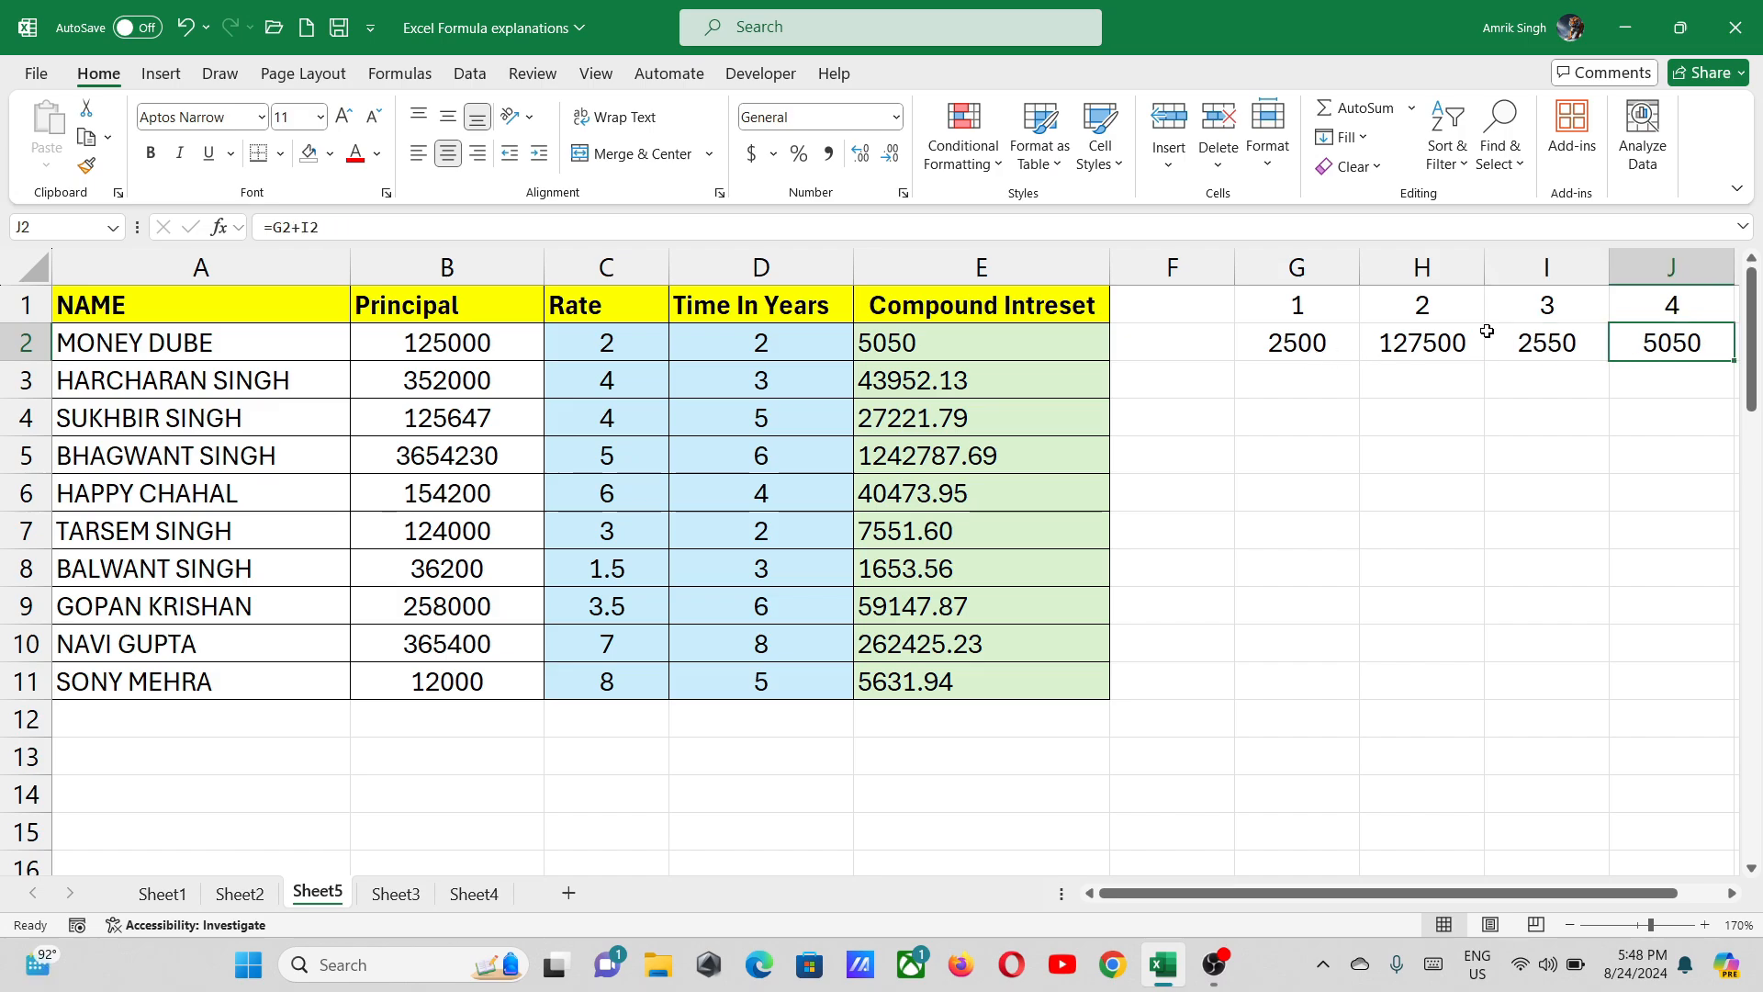
{"action": "double_click", "coordinate": [1657, 342]}
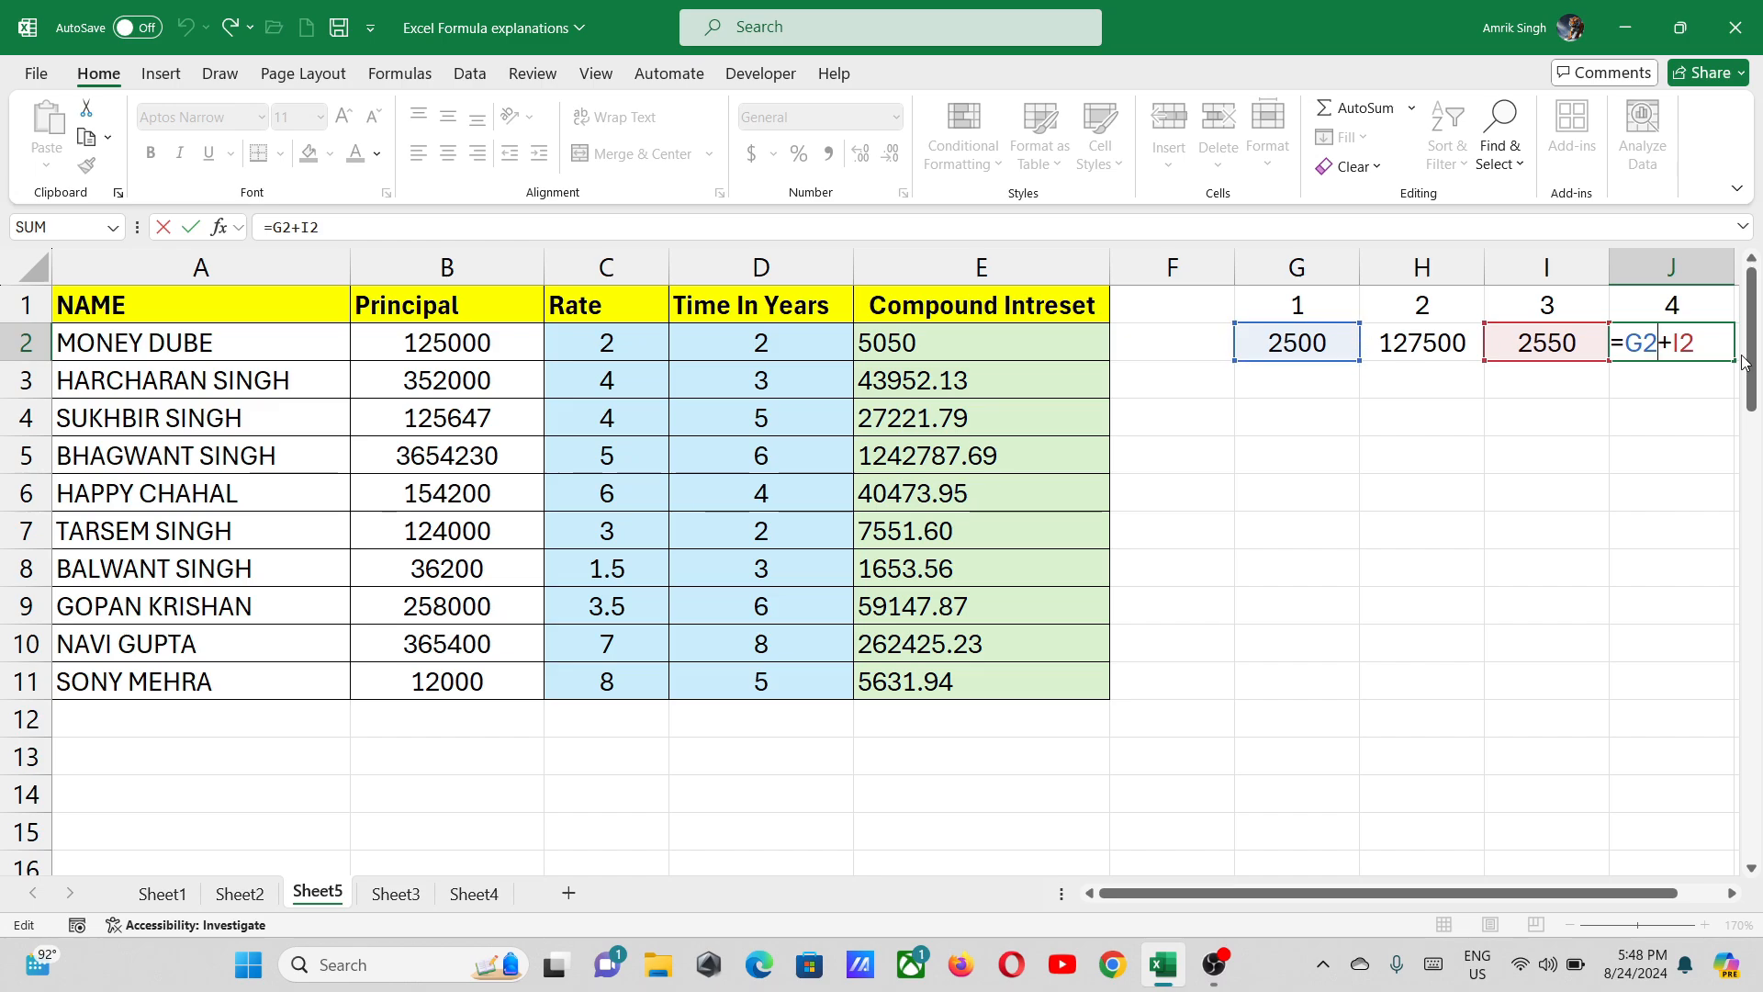
{"action": "key", "text": "Escape"}
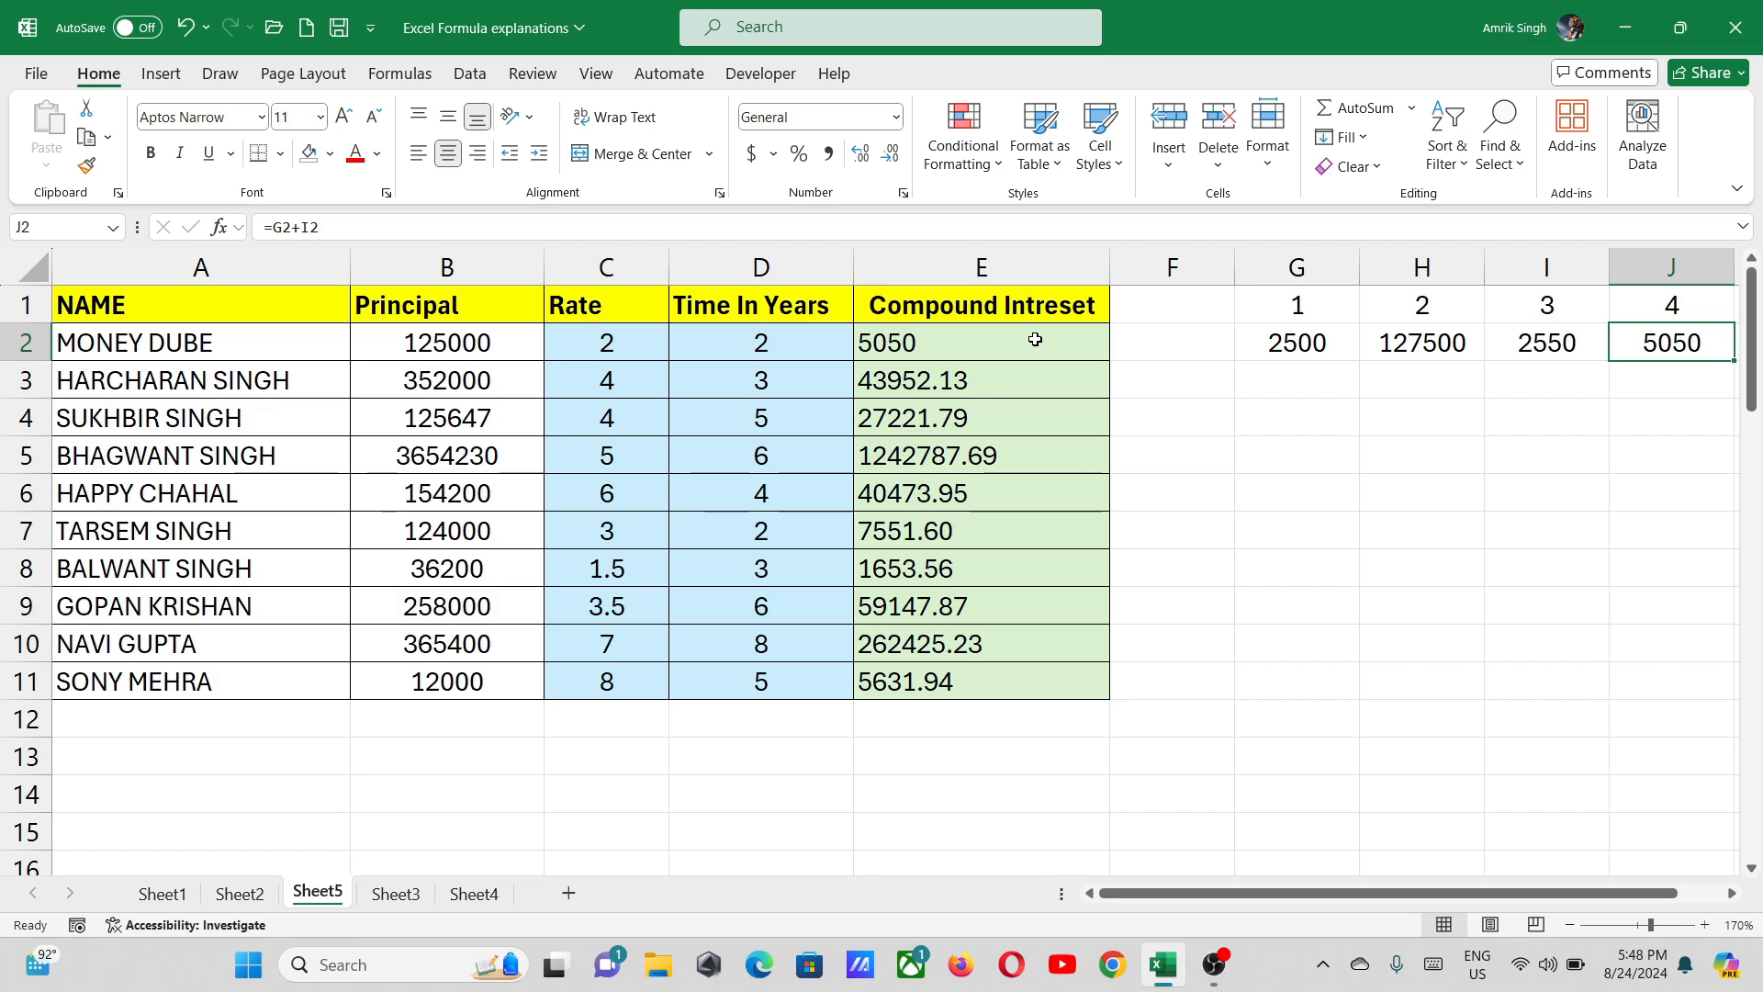
Compare the step-by-step calculation in G2:J2 with the compound interest formula in E2
{"action": "left_click", "coordinate": [1304, 331]}
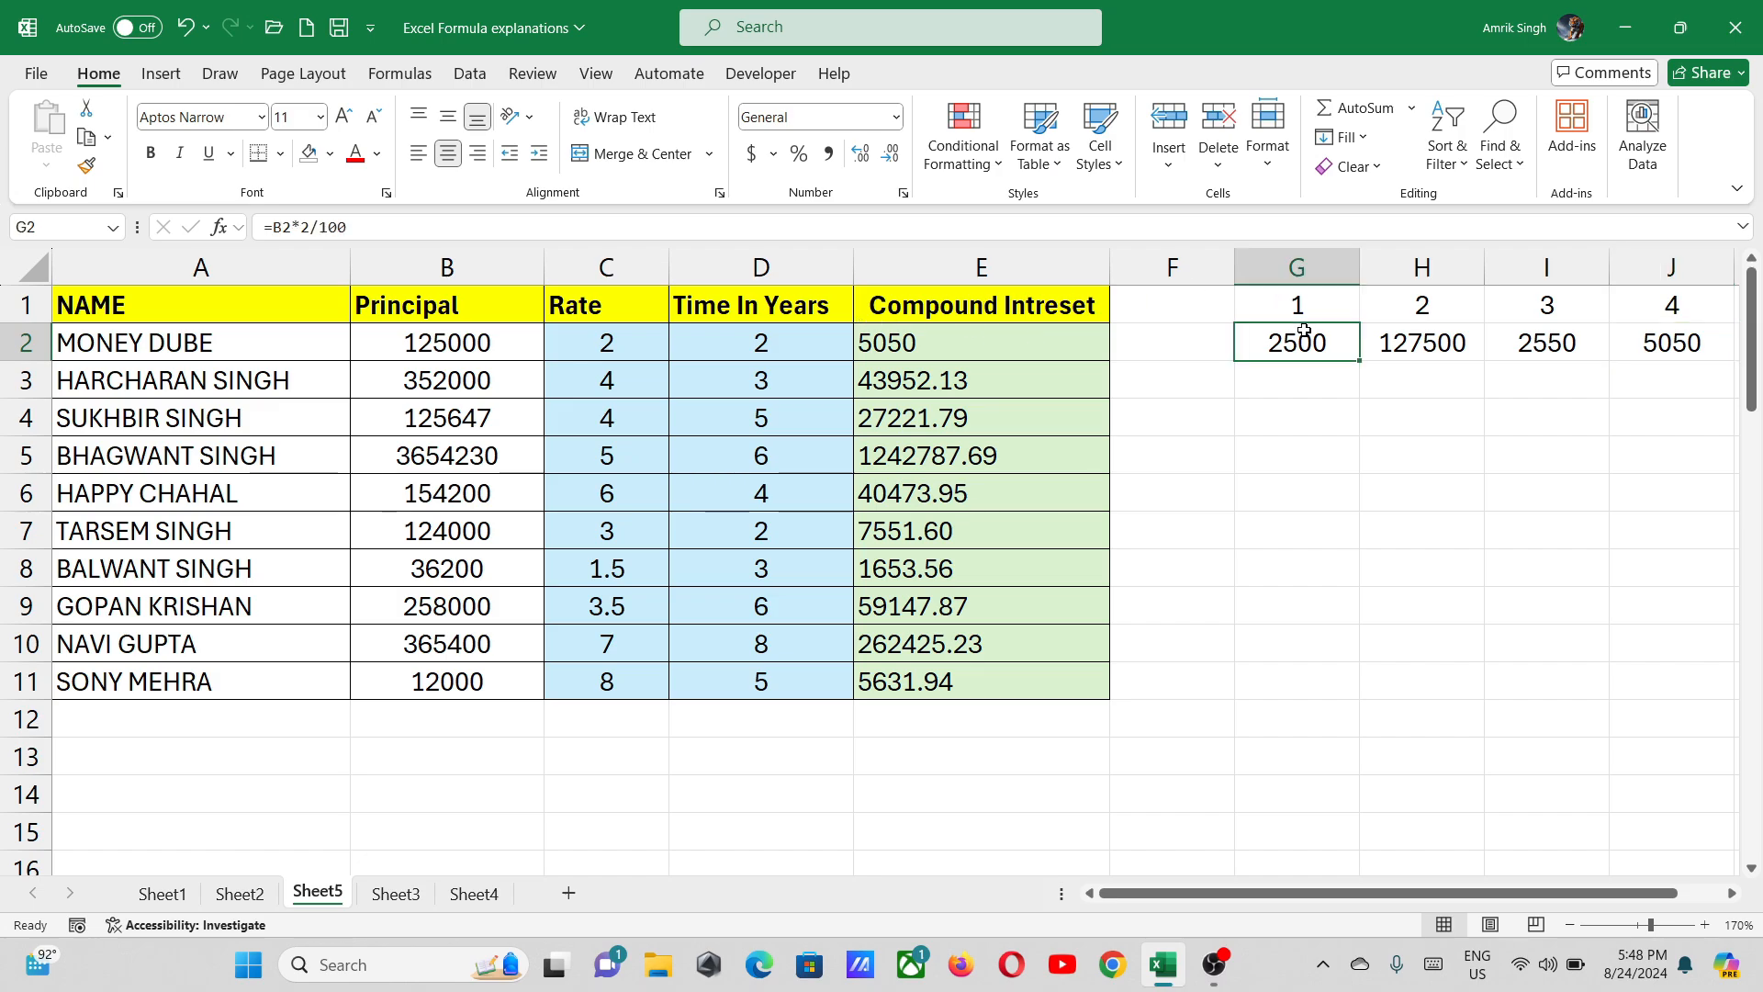
{"action": "left_click", "coordinate": [1286, 380]}
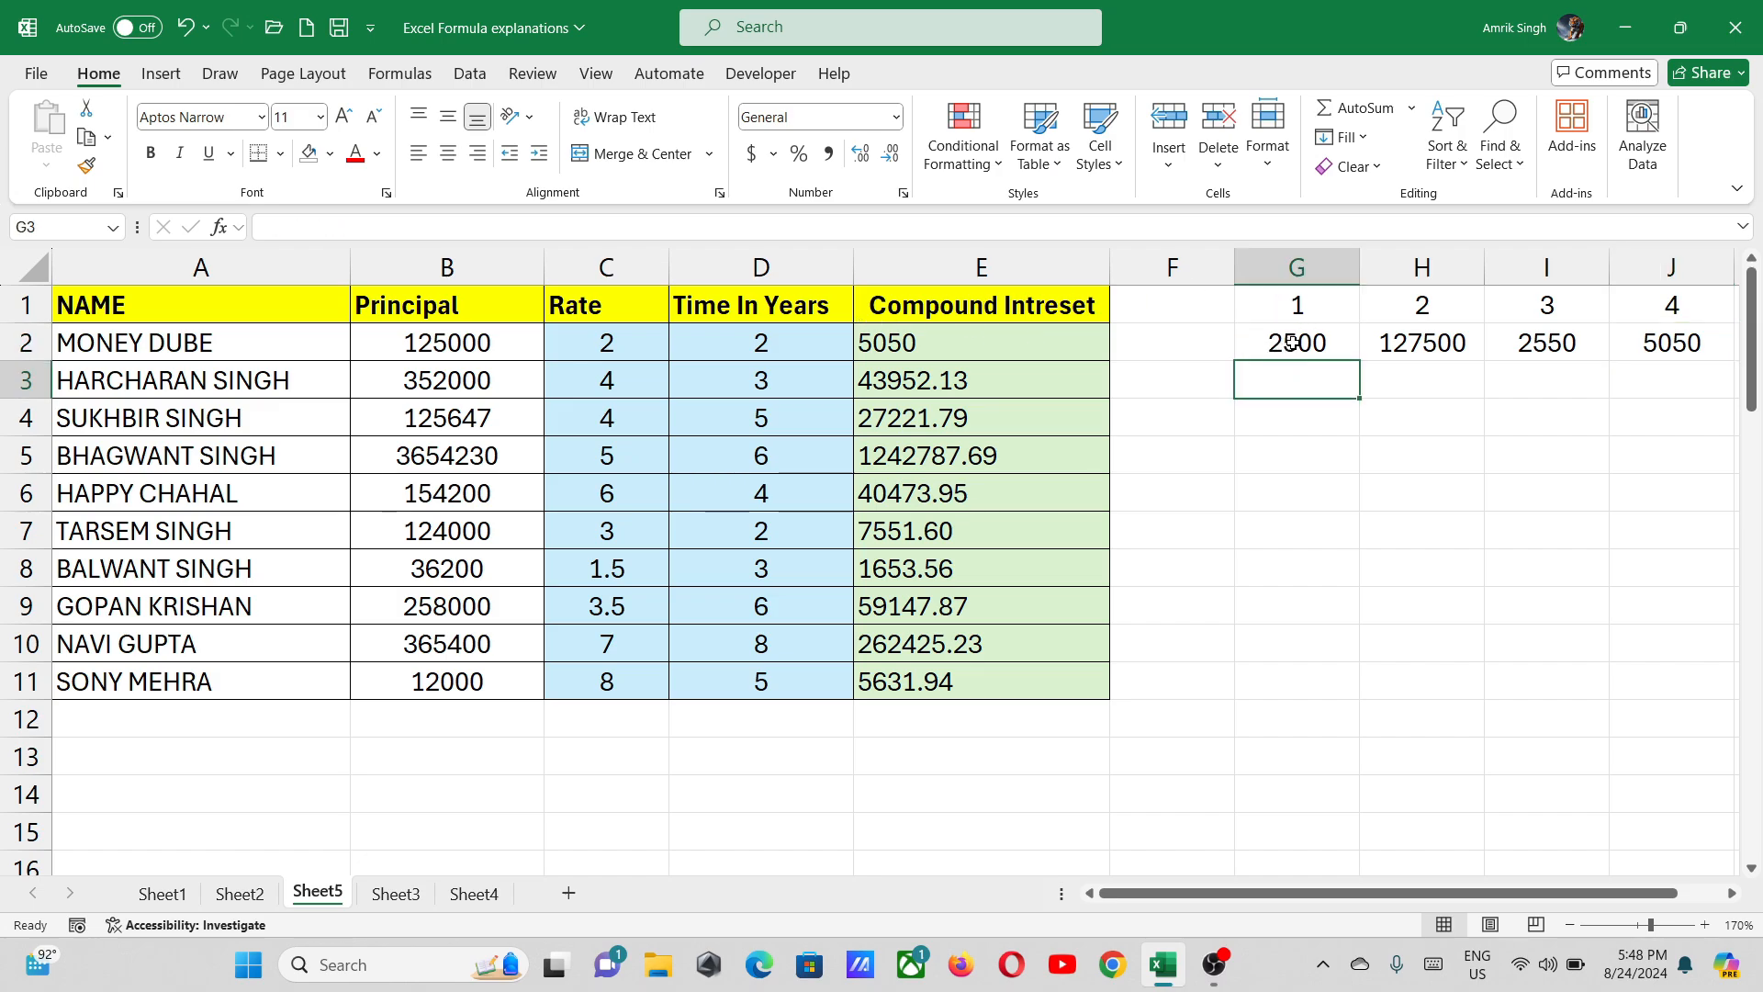
{"action": "left_click_drag", "start_coordinate": [1292, 349], "coordinate": [1663, 336]}
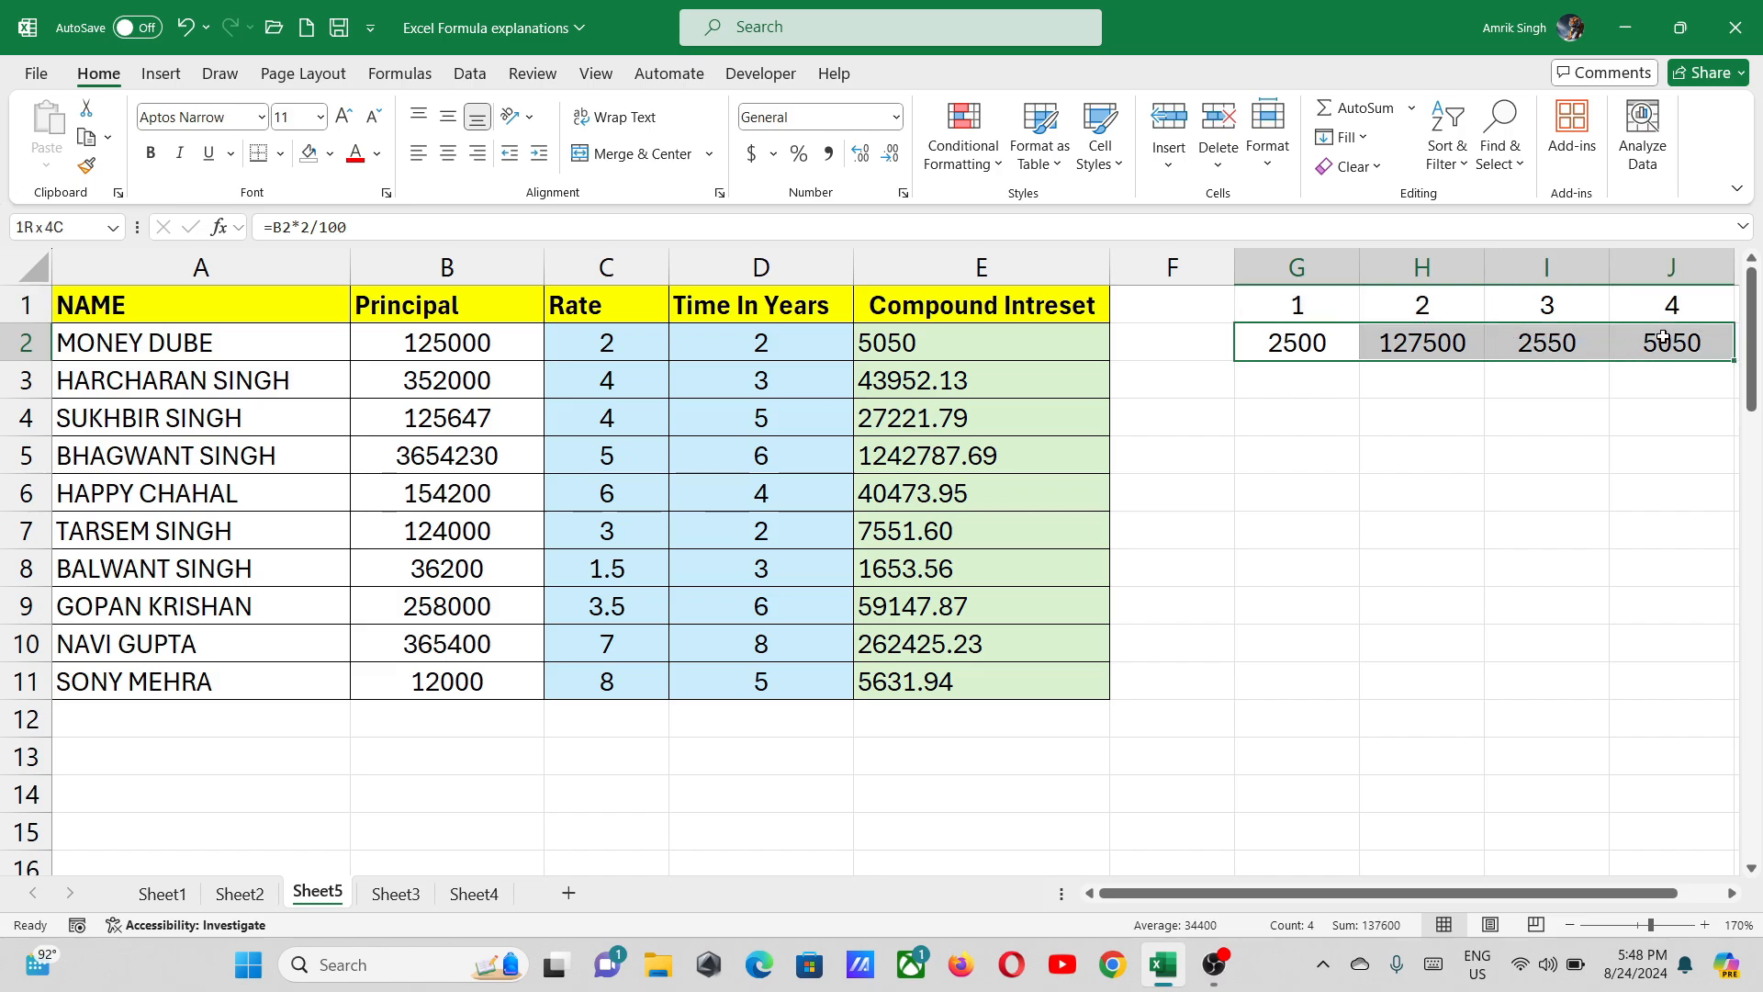
{"action": "left_click", "coordinate": [1510, 404]}
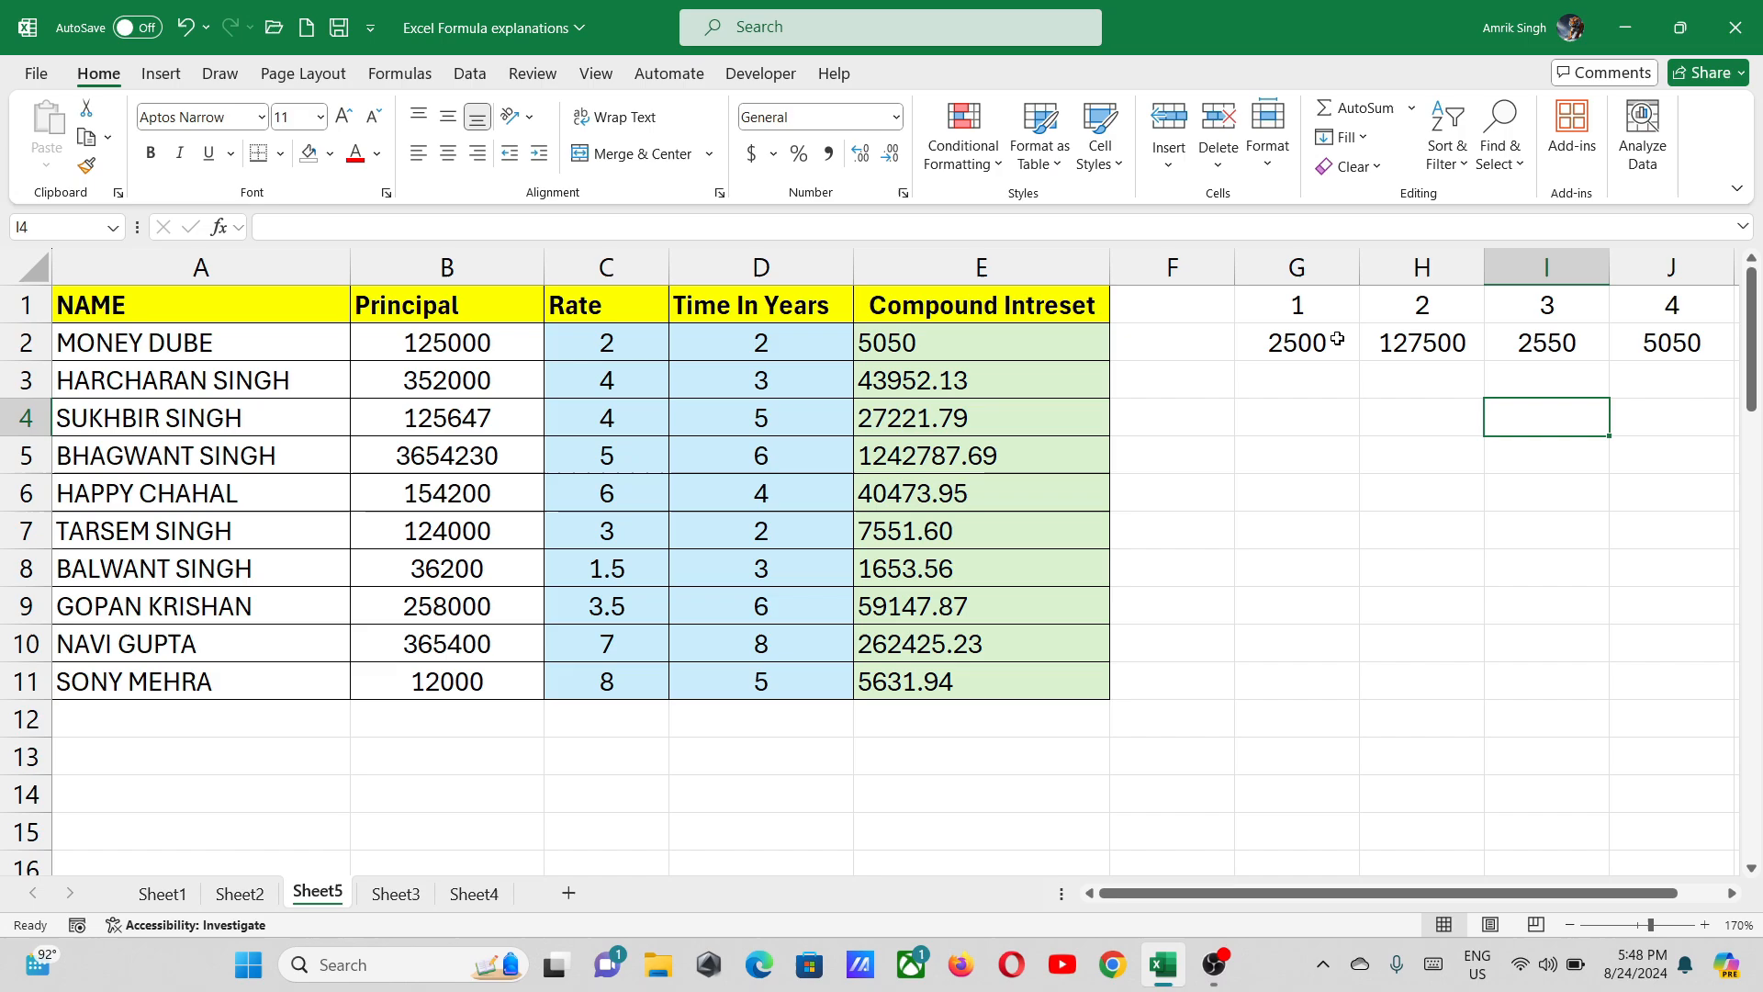
{"action": "left_click", "coordinate": [1022, 343]}
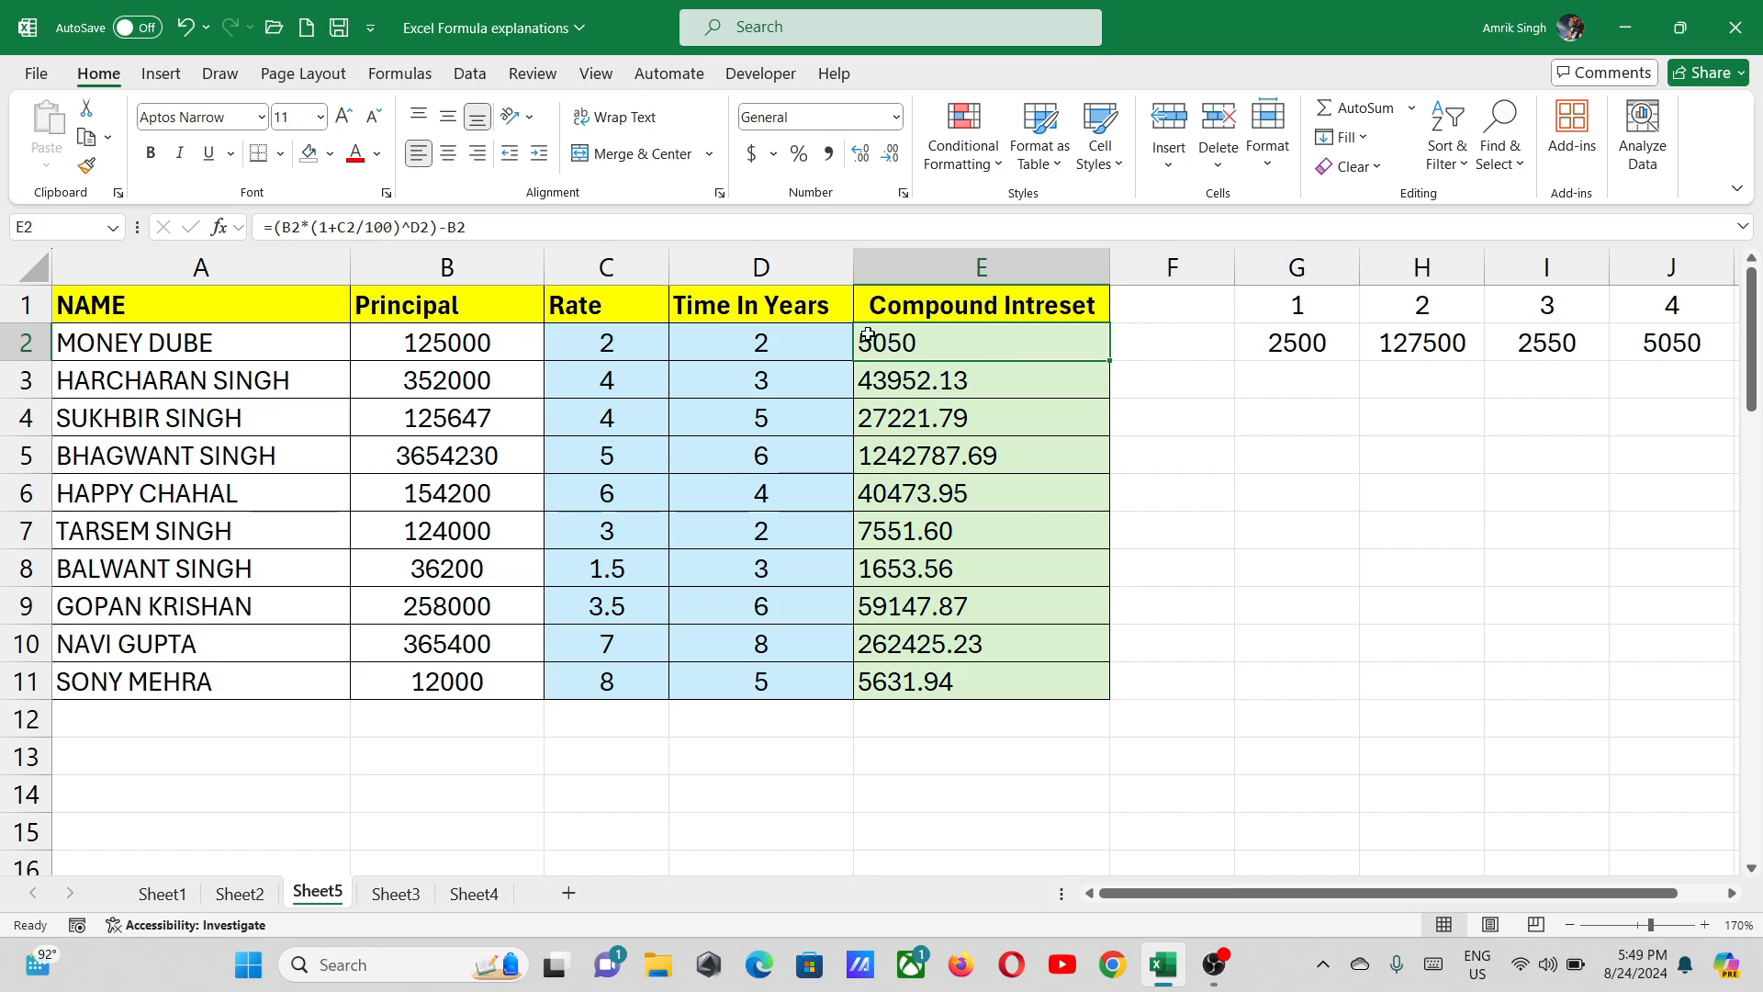
{"action": "double_click", "coordinate": [904, 342]}
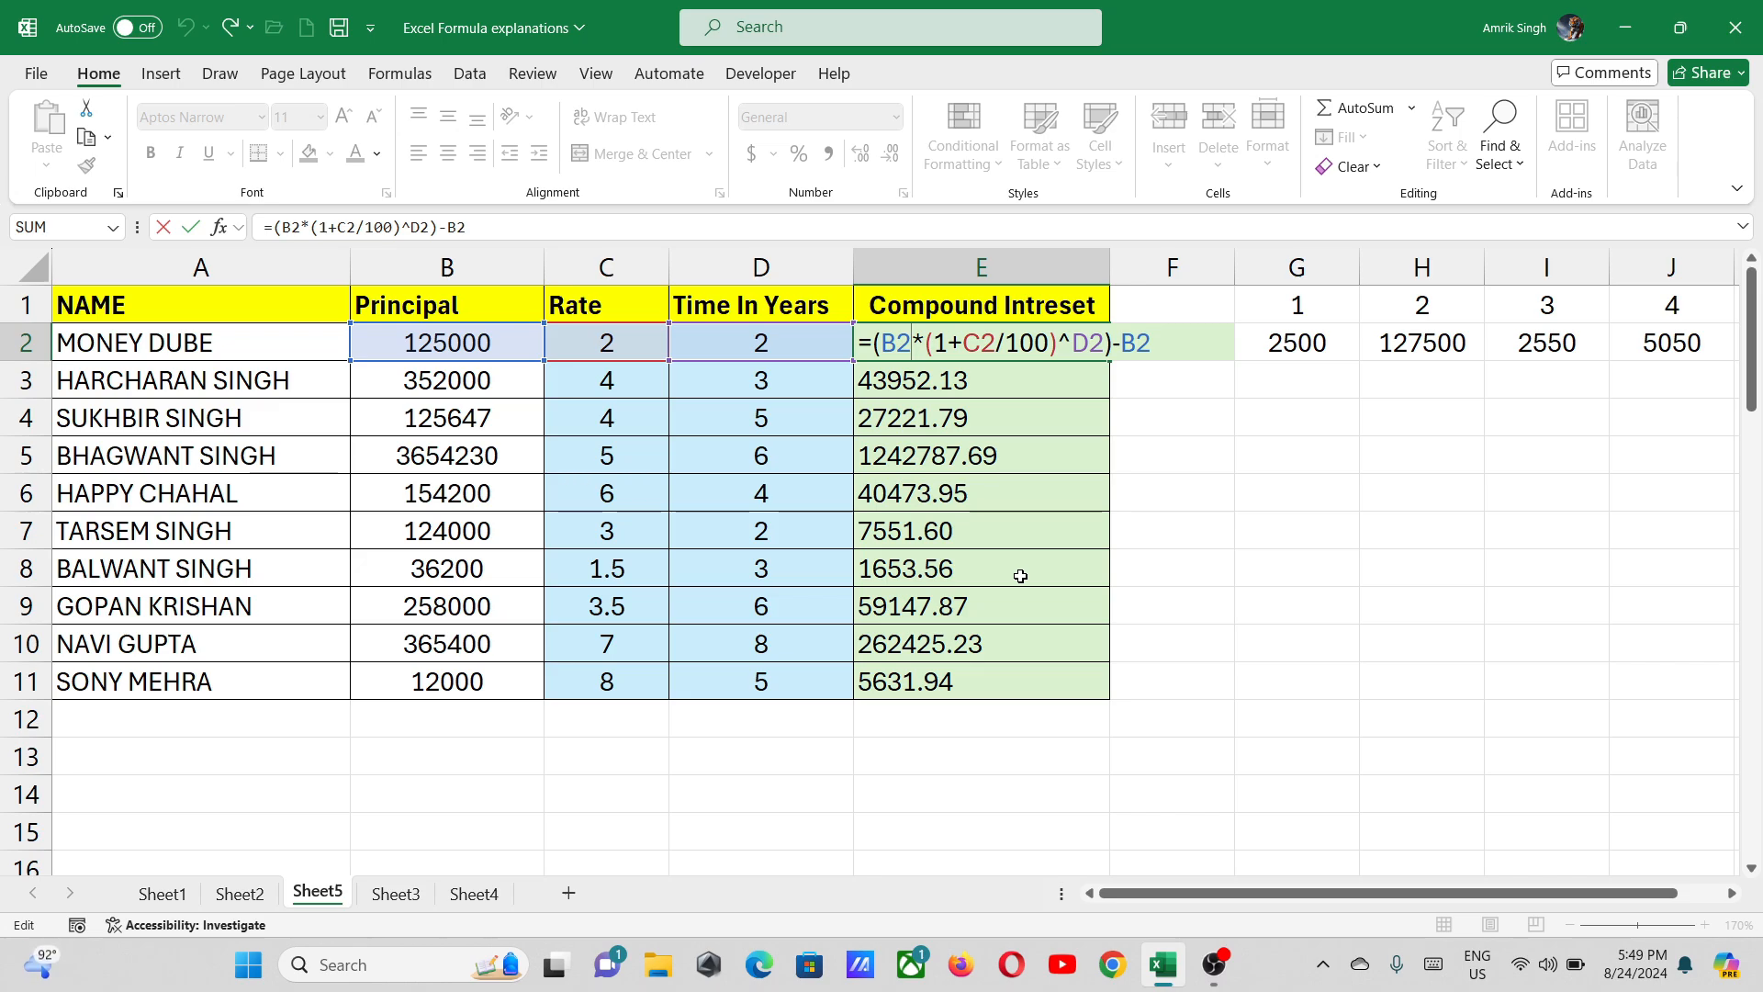
{"action": "key", "text": "Return"}
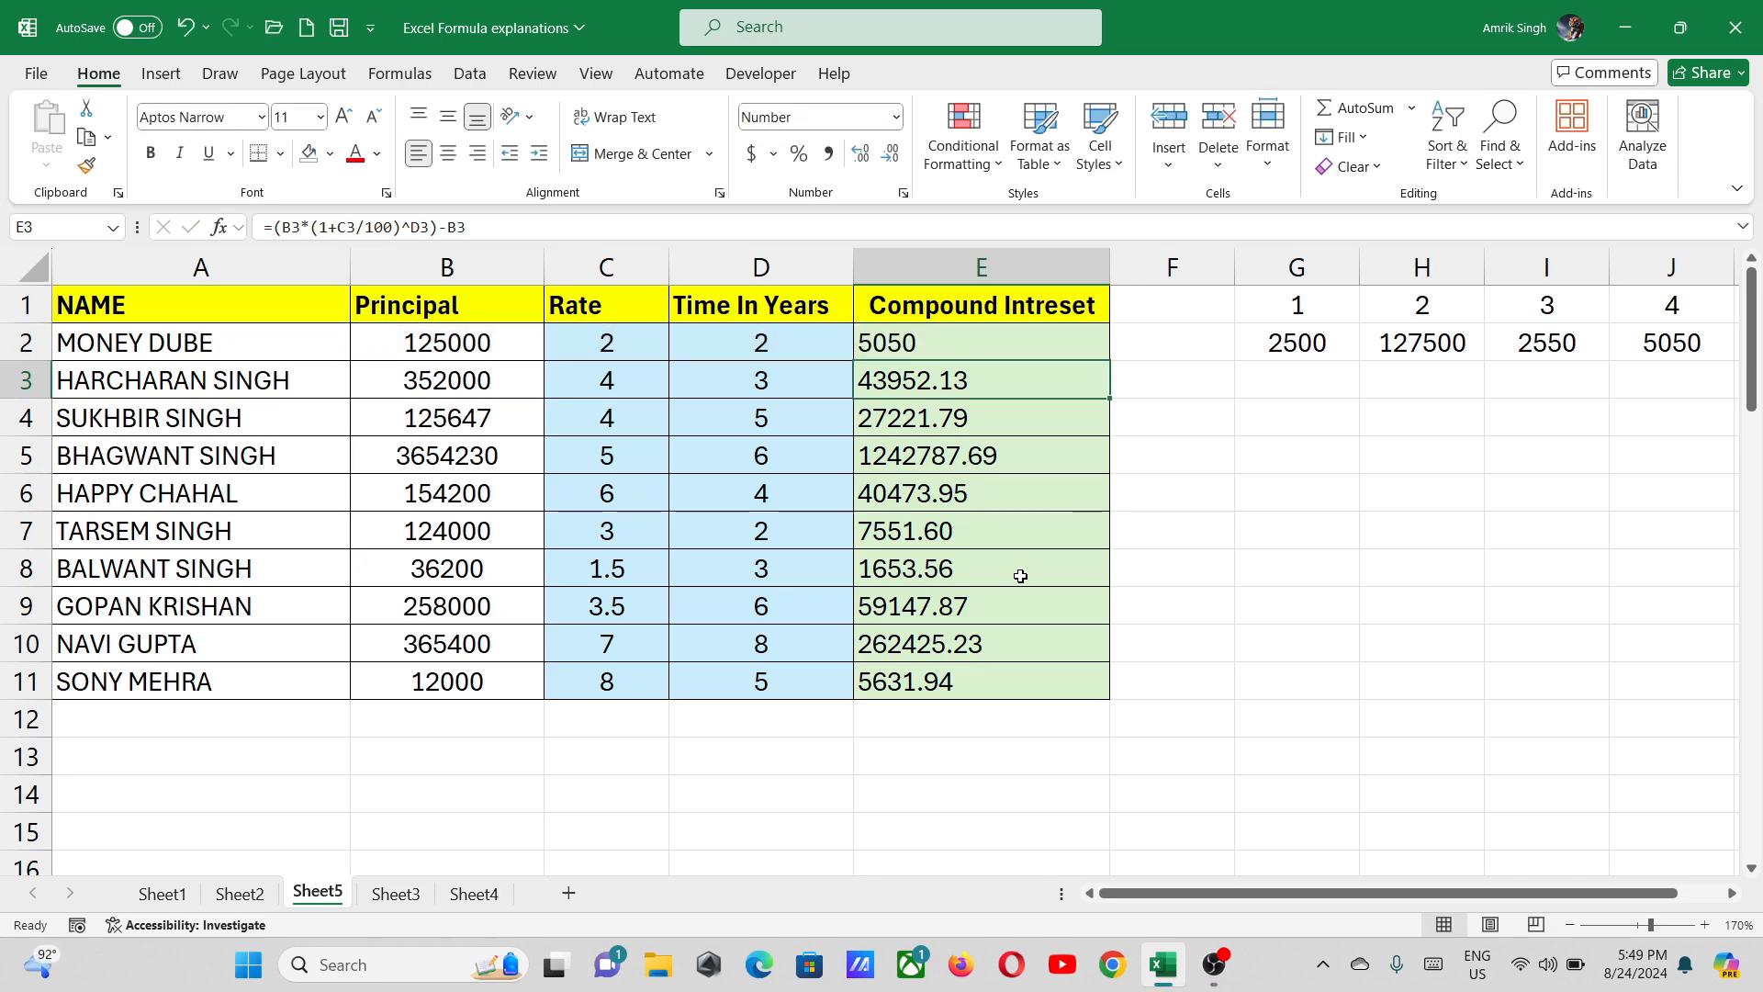
Examine the rates in C2:C11 and the compound interest formula in E19 of the table with percentage rates
{"action": "left_click_drag", "start_coordinate": [591, 344], "coordinate": [622, 673]}
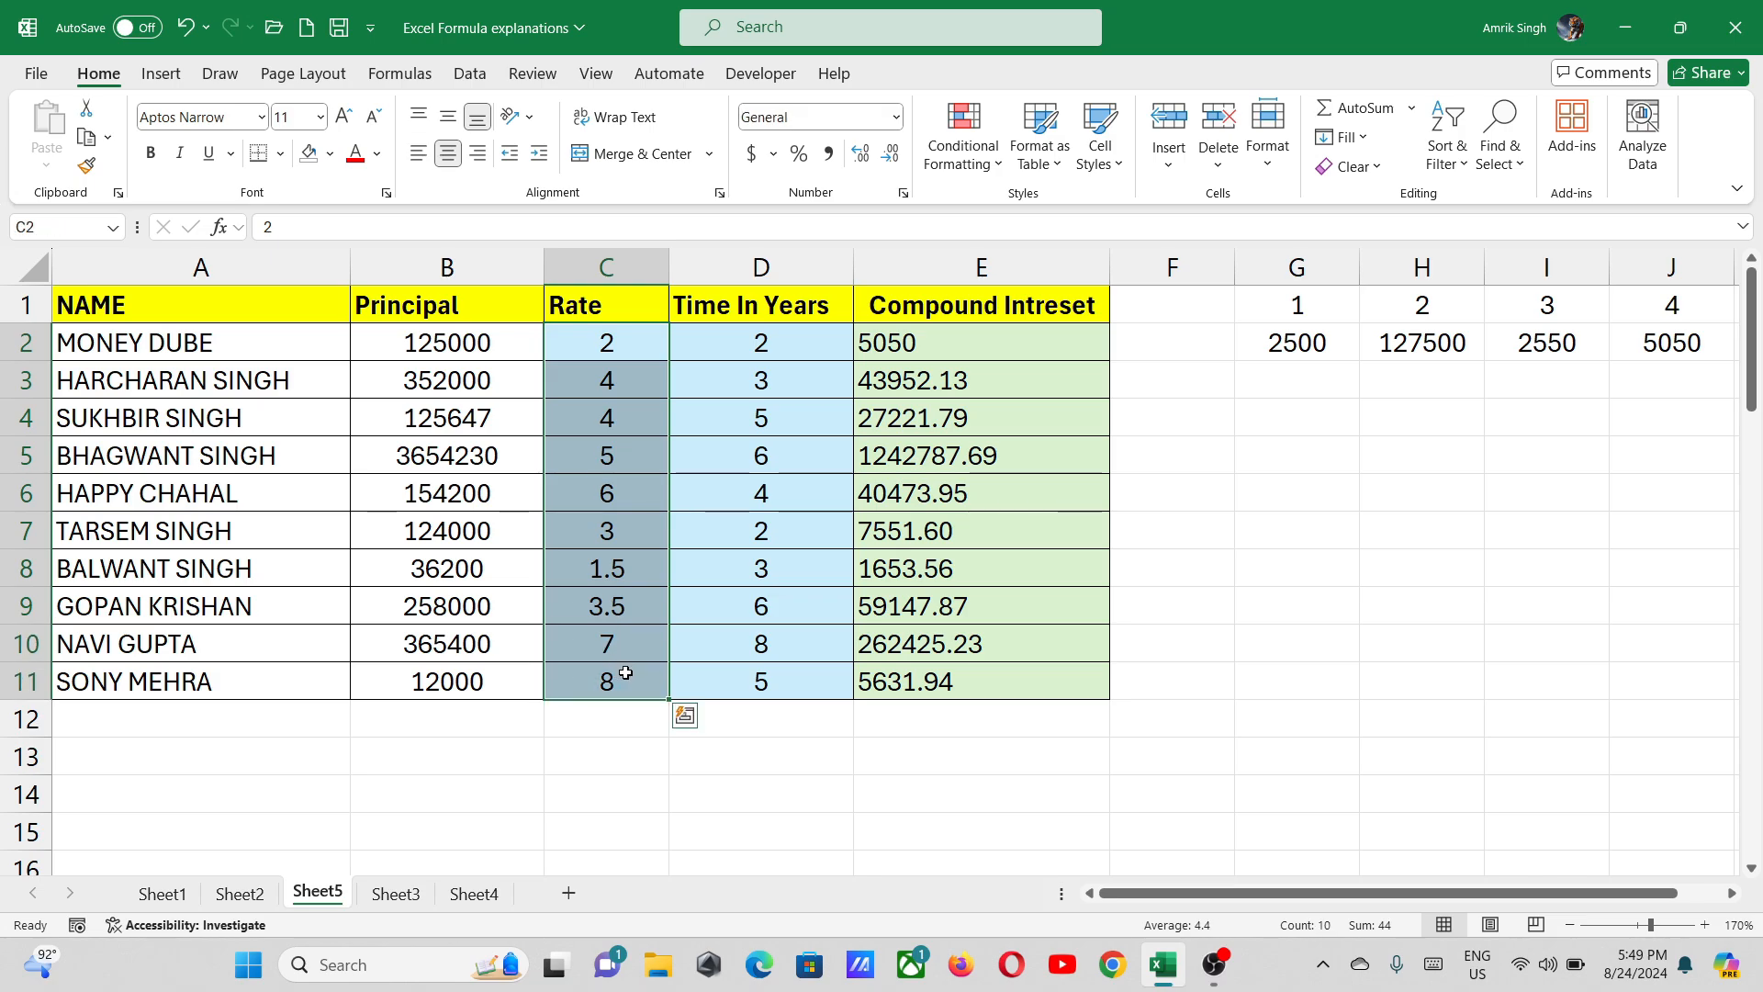
{"action": "scroll", "coordinate": [629, 716], "scroll_direction": "down", "scroll_amount": 3}
{"action": "scroll", "coordinate": [634, 755], "scroll_direction": "down", "scroll_amount": 2}
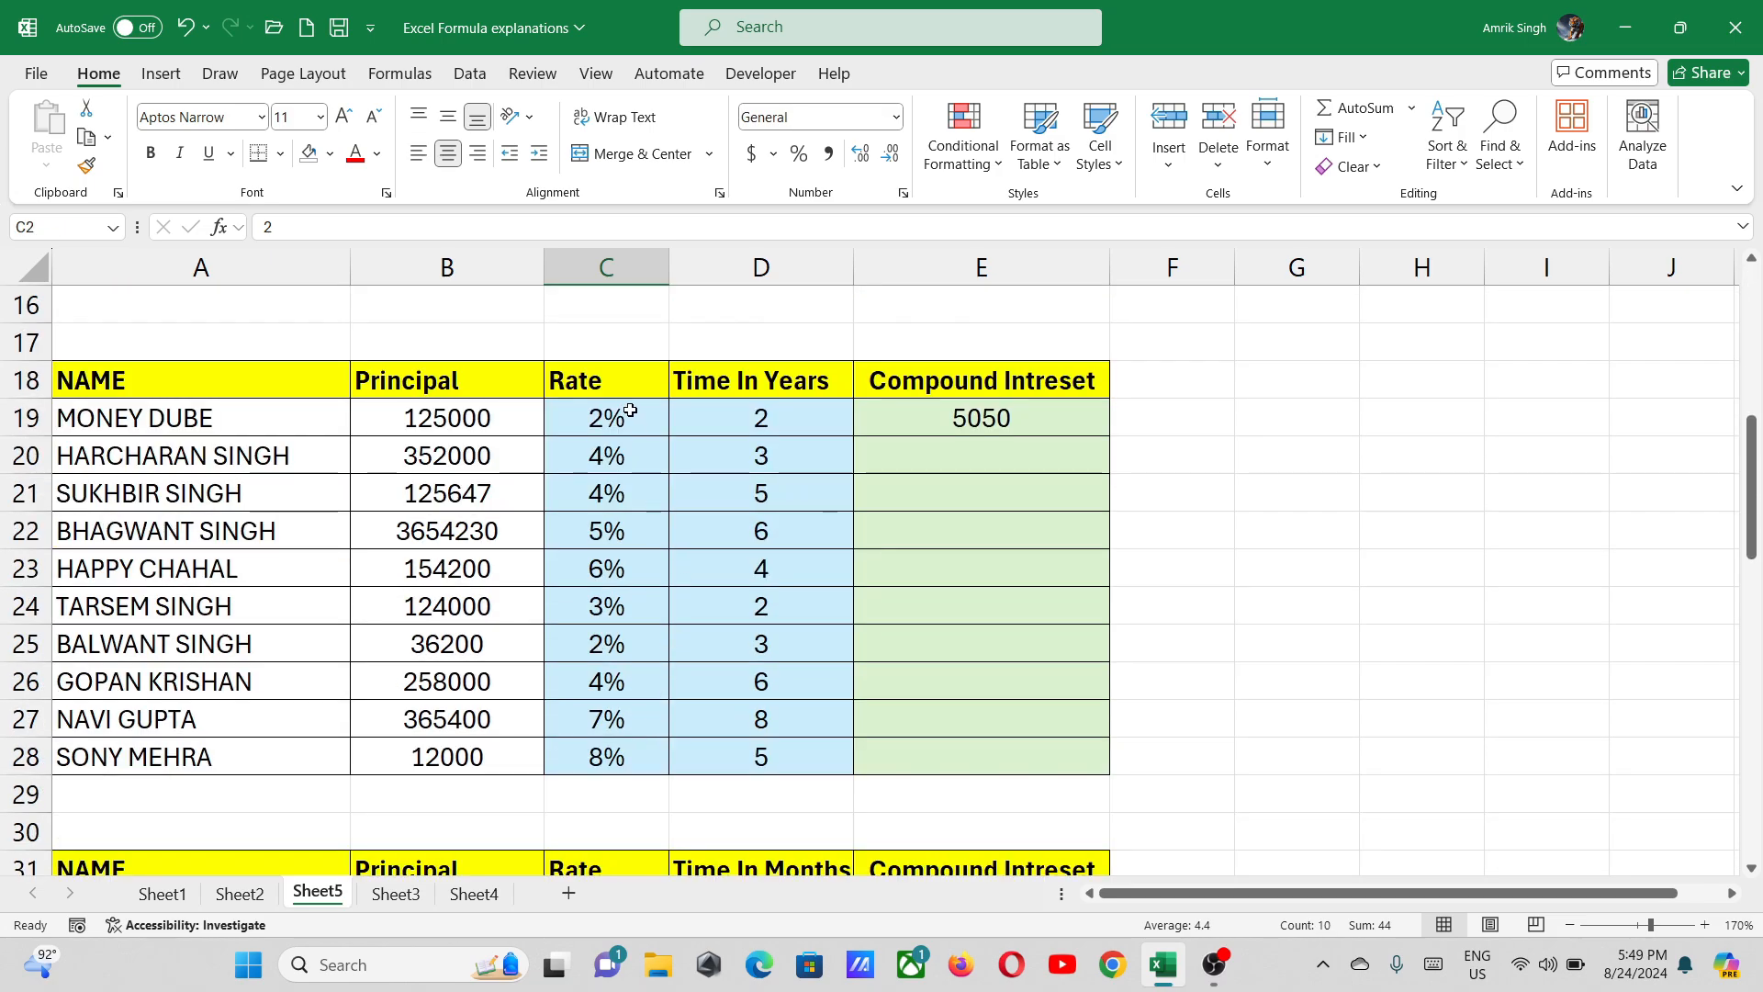
{"action": "left_click", "coordinate": [866, 421]}
{"action": "double_click", "coordinate": [877, 419]}
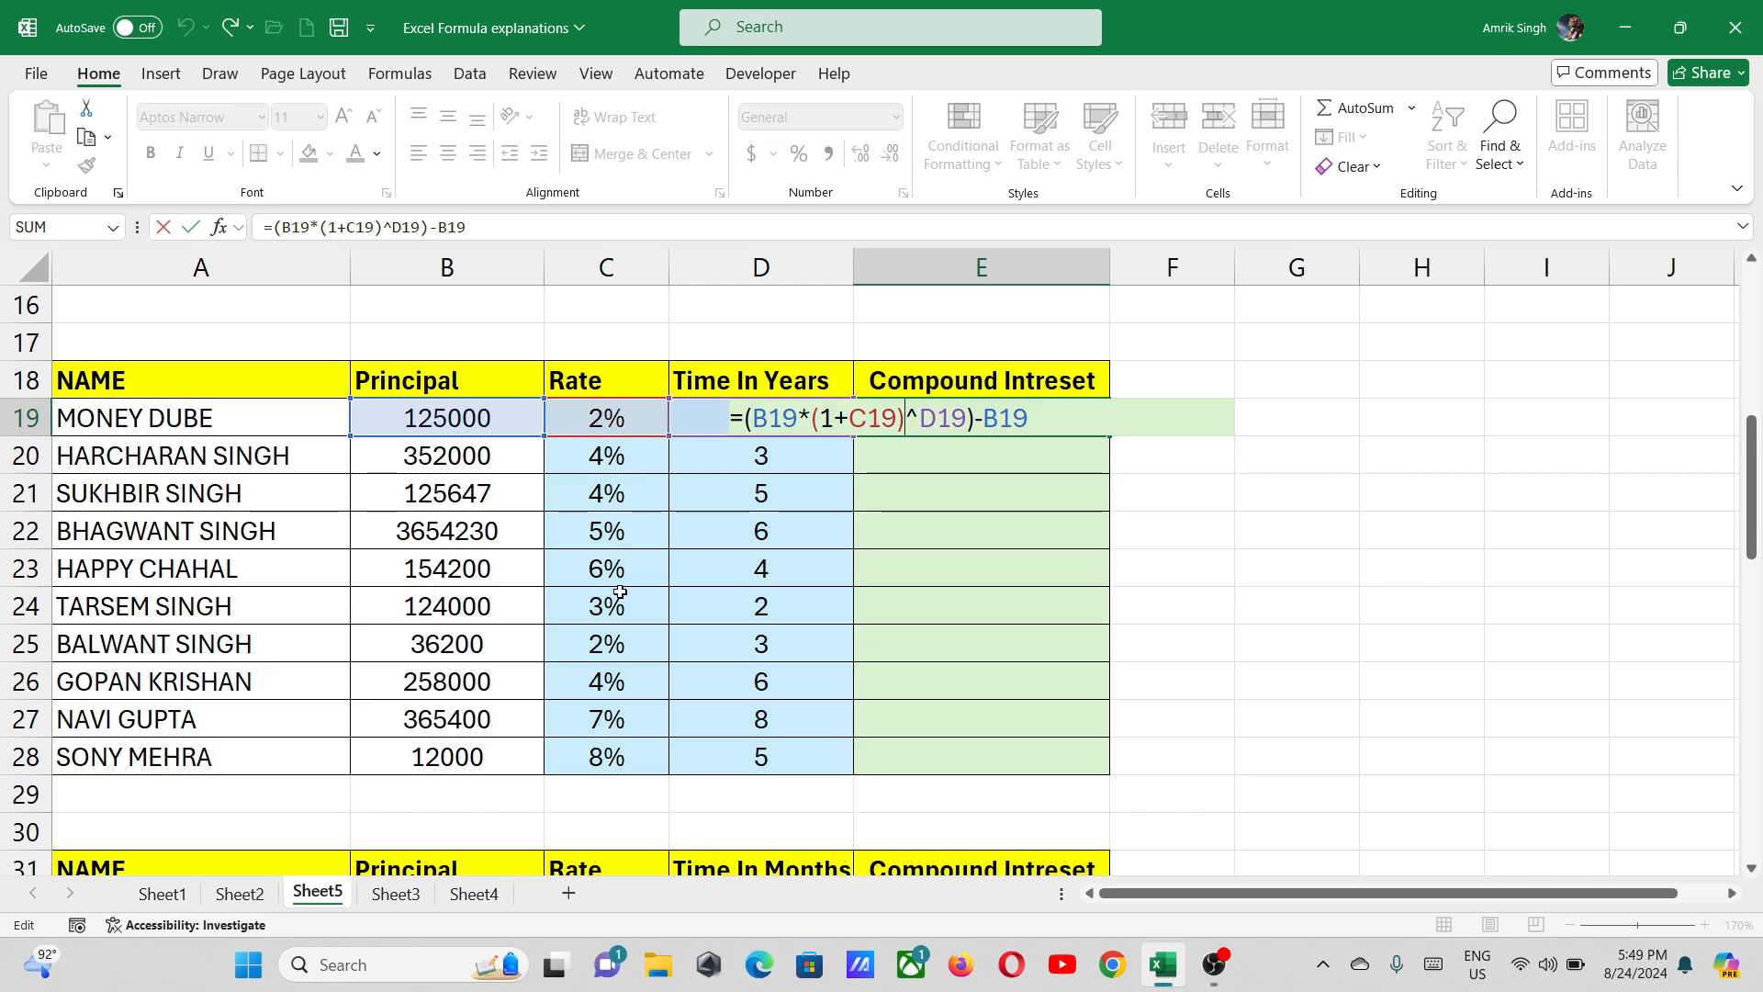
{"action": "key", "text": "Return"}
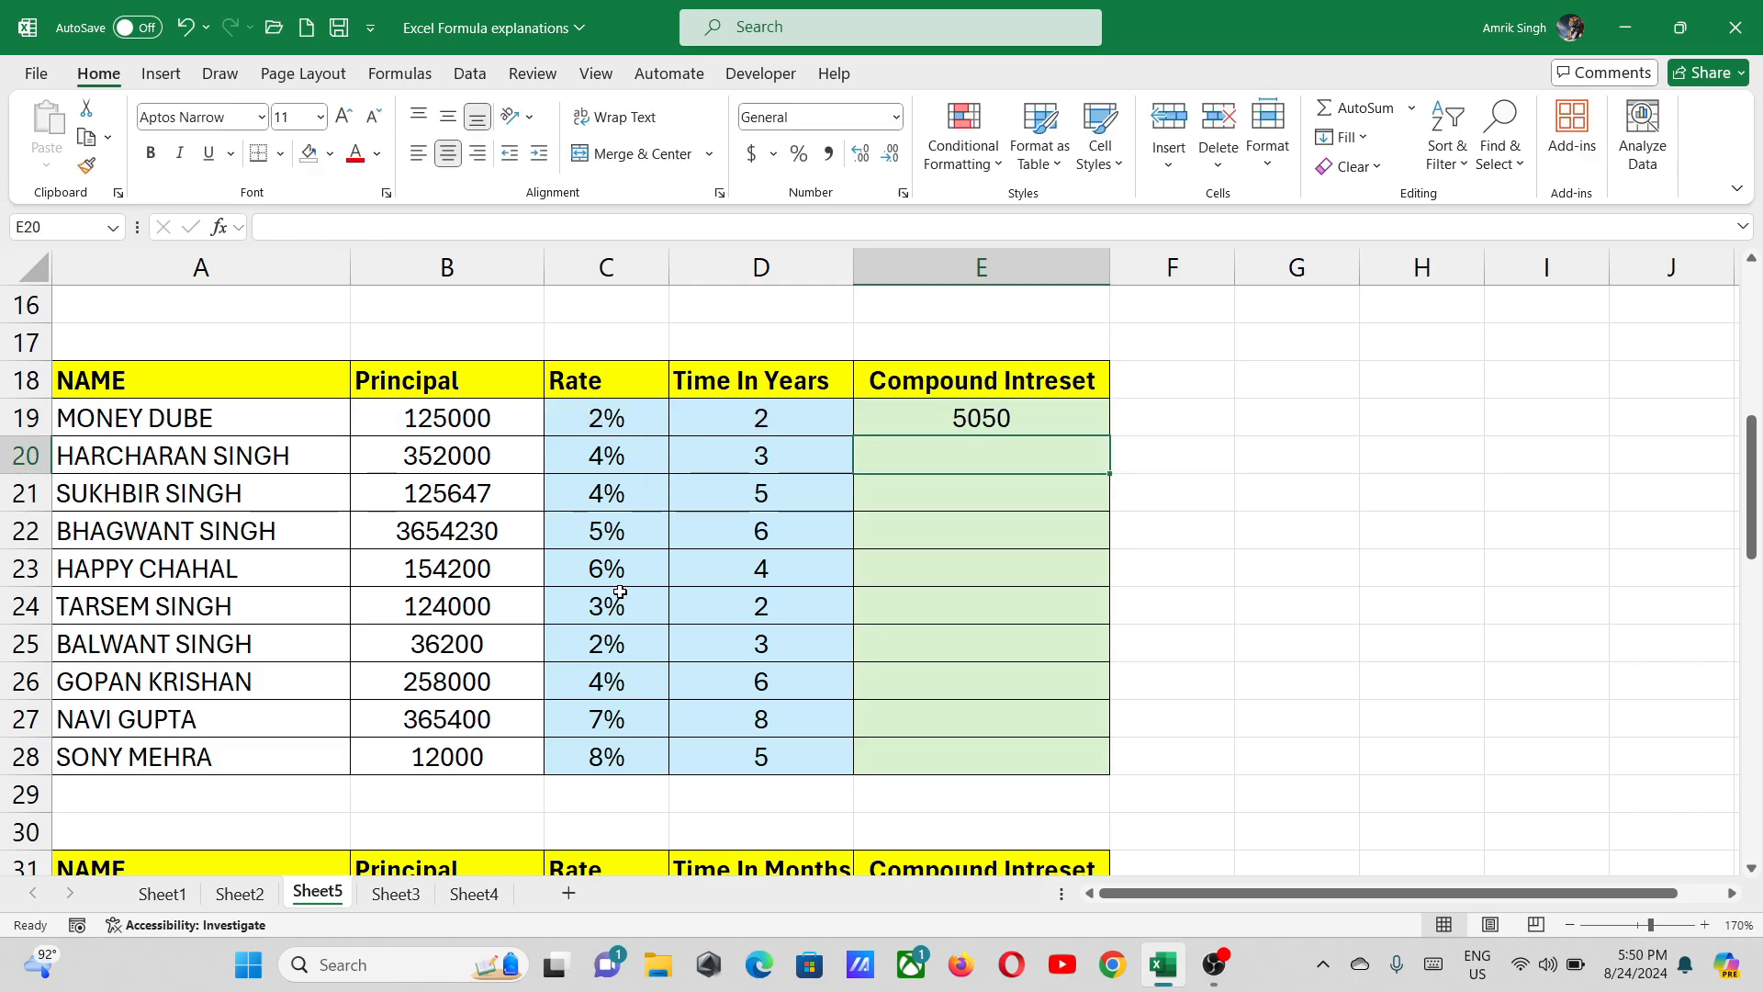
Copy the compound interest formula from E19 down through E28 and left-align the results
{"action": "left_click", "coordinate": [981, 426]}
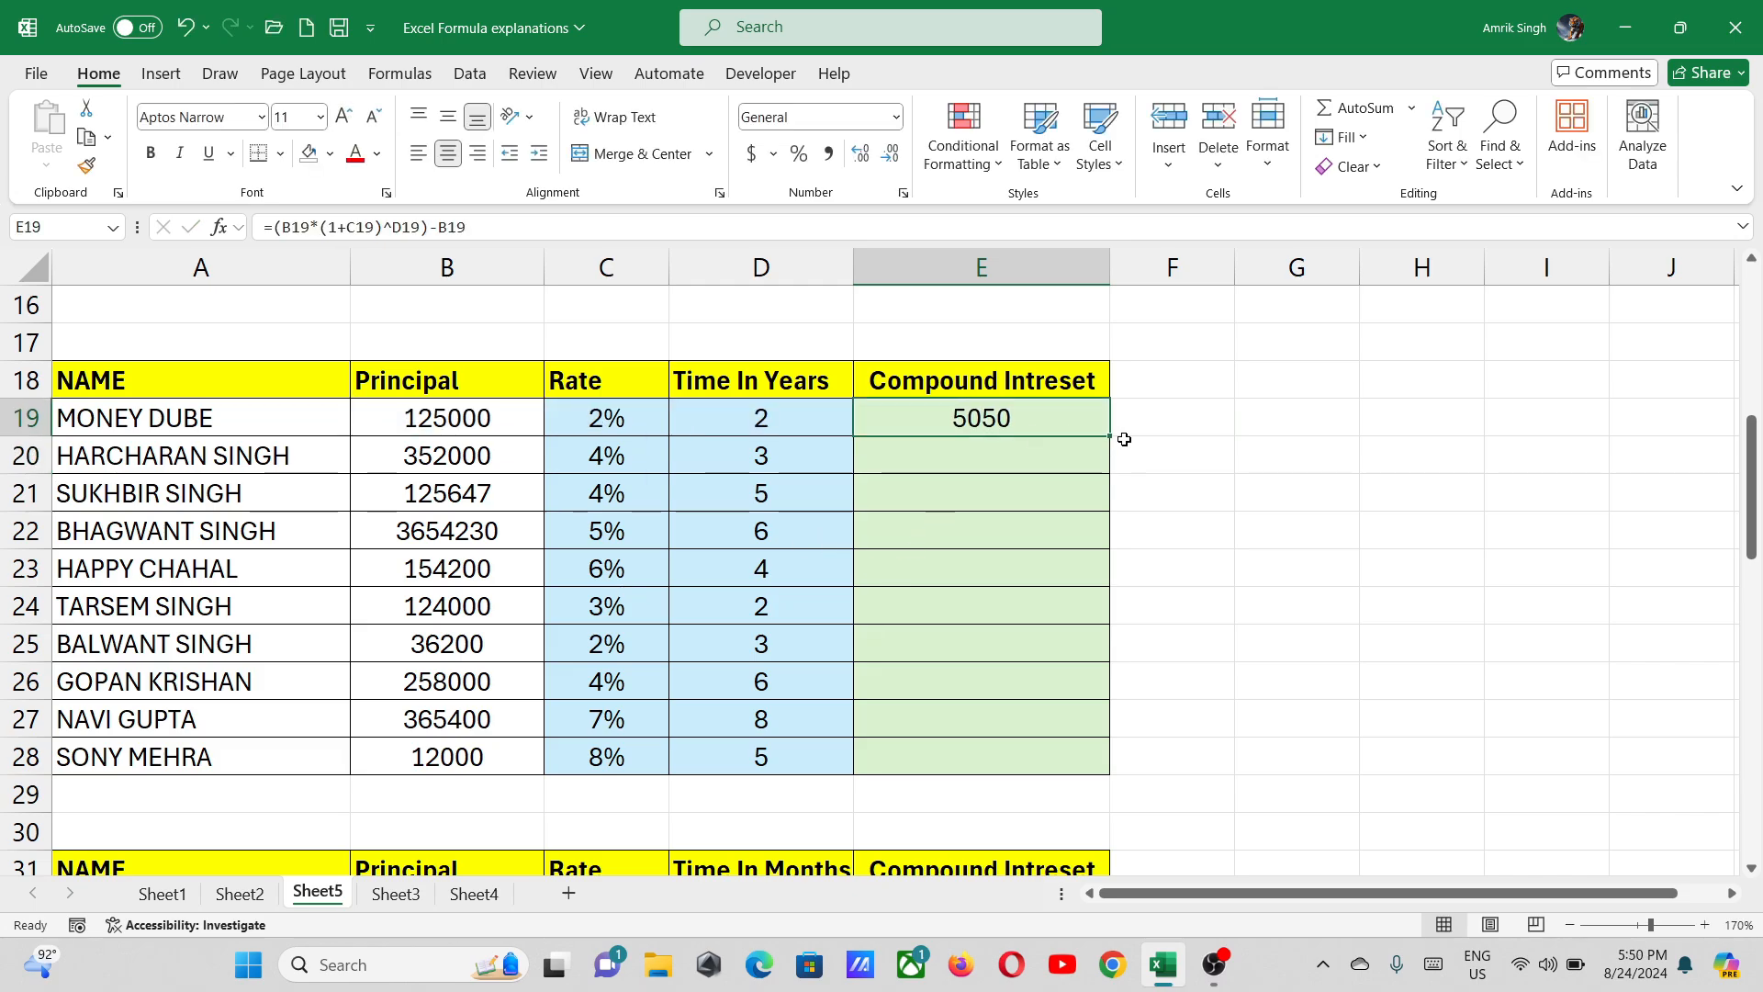
{"action": "left_click_drag", "start_coordinate": [1107, 435], "coordinate": [1105, 774]}
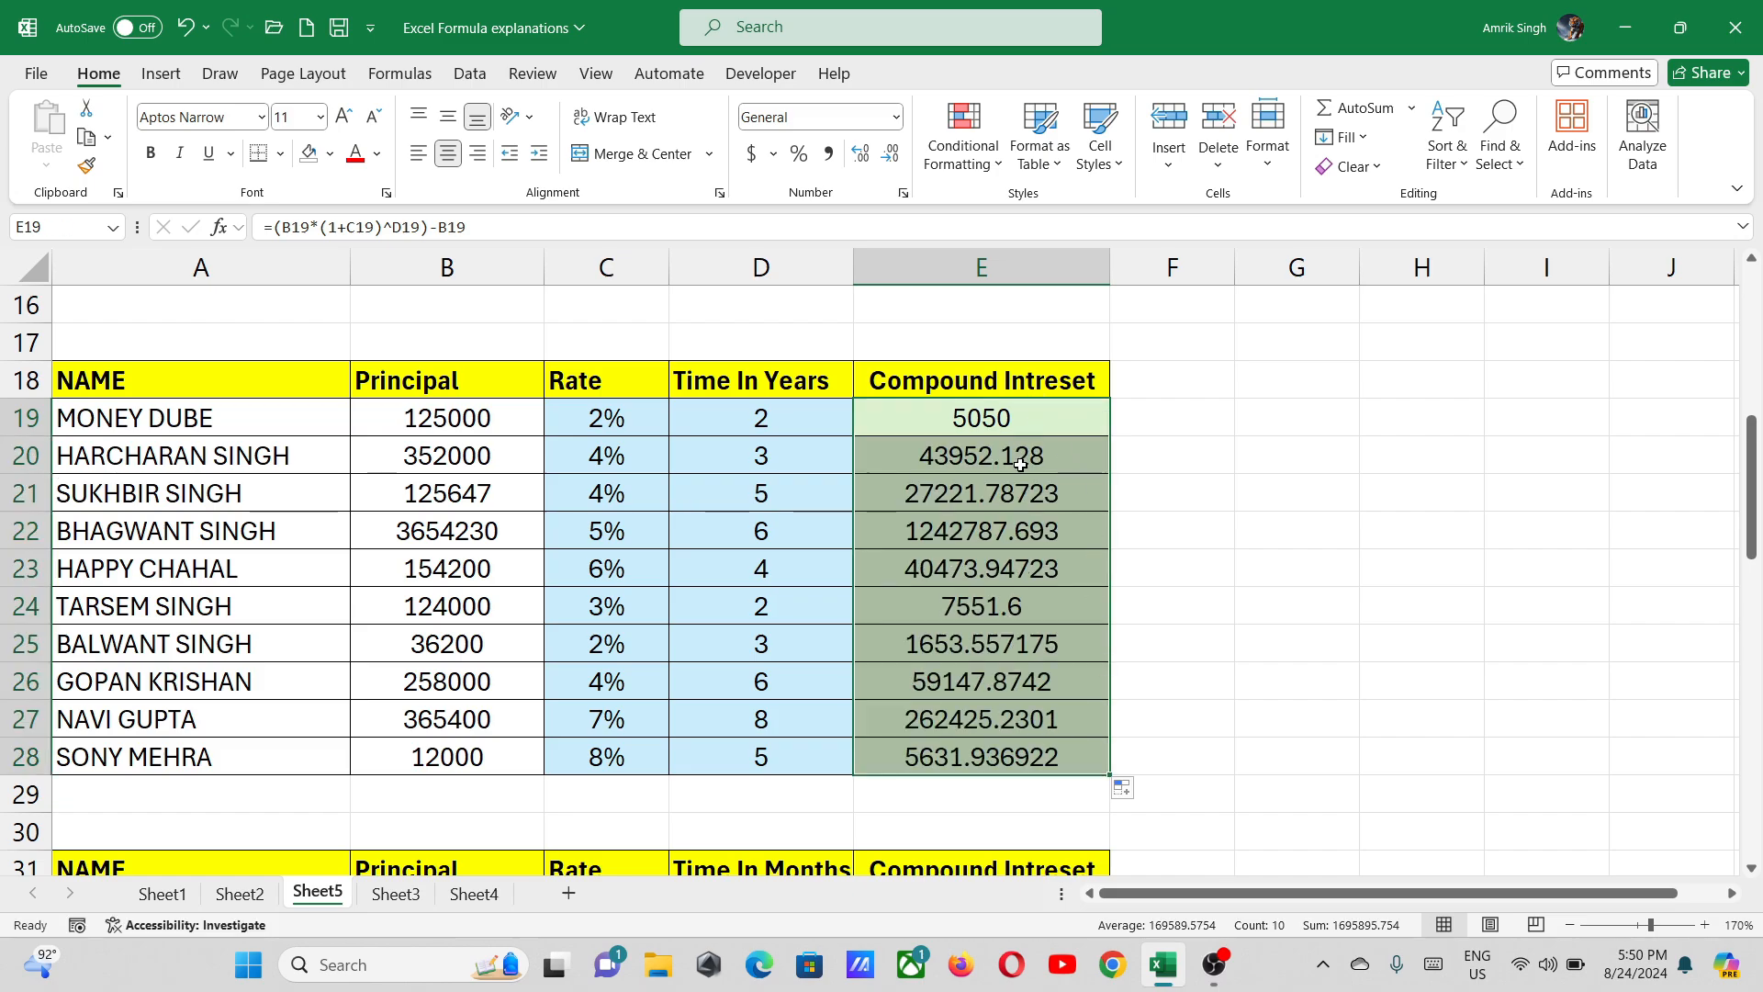
{"action": "left_click", "coordinate": [419, 153]}
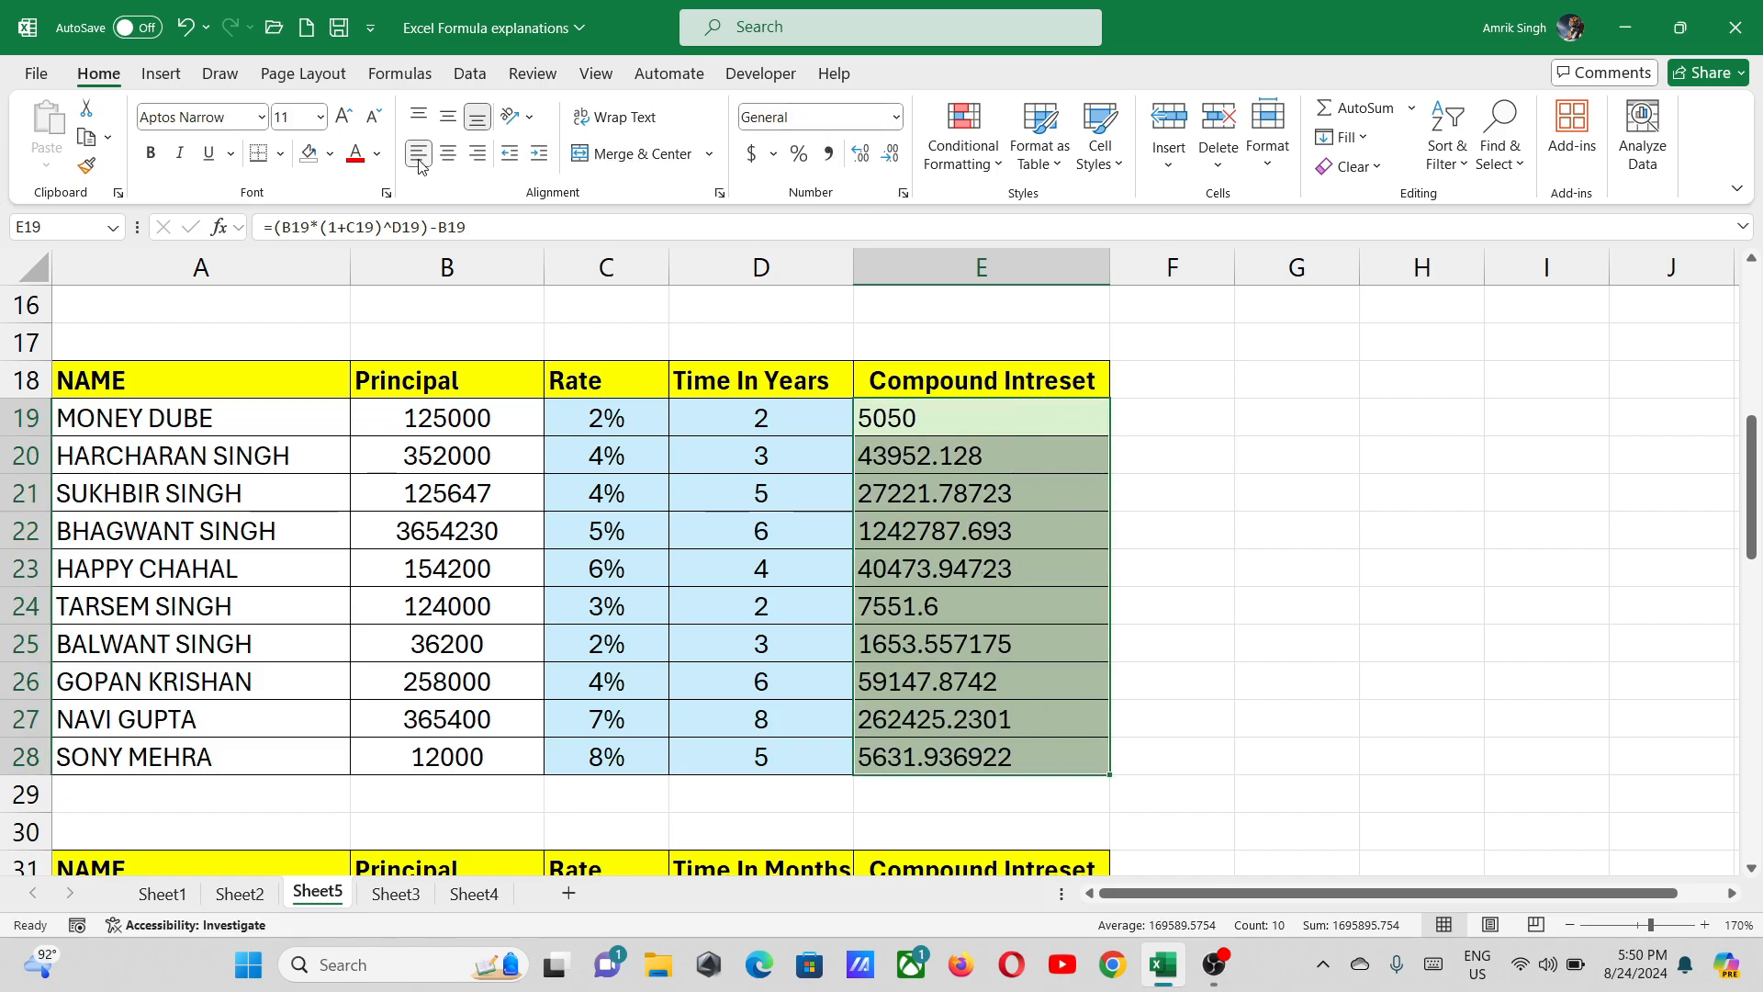
Format the compound interest values in E19:E28 to show two decimal places
{"action": "left_click", "coordinate": [890, 156]}
{"action": "left_click", "coordinate": [890, 156]}
{"action": "left_click", "coordinate": [891, 156]}
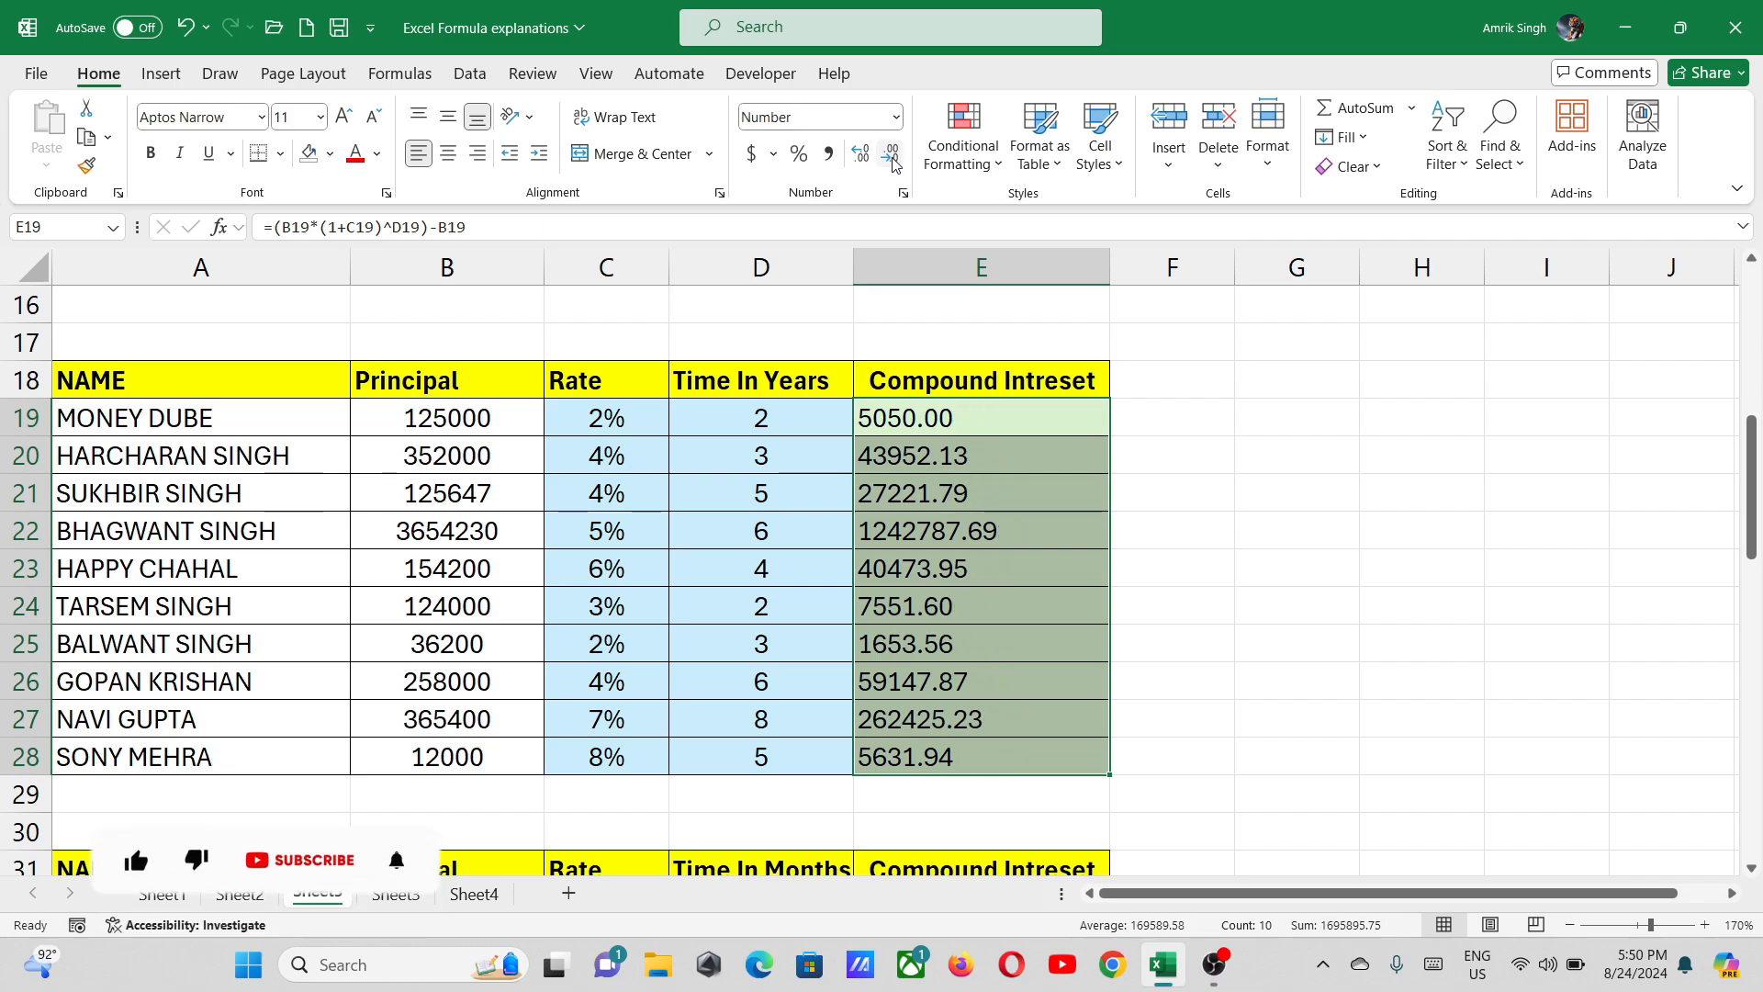
{"action": "left_click", "coordinate": [891, 156]}
{"action": "left_click", "coordinate": [860, 153]}
{"action": "left_click", "coordinate": [994, 426]}
Review the compound interest formula in E32 of the table with time in months
{"action": "scroll", "coordinate": [994, 424], "scroll_direction": "down", "scroll_amount": 3}
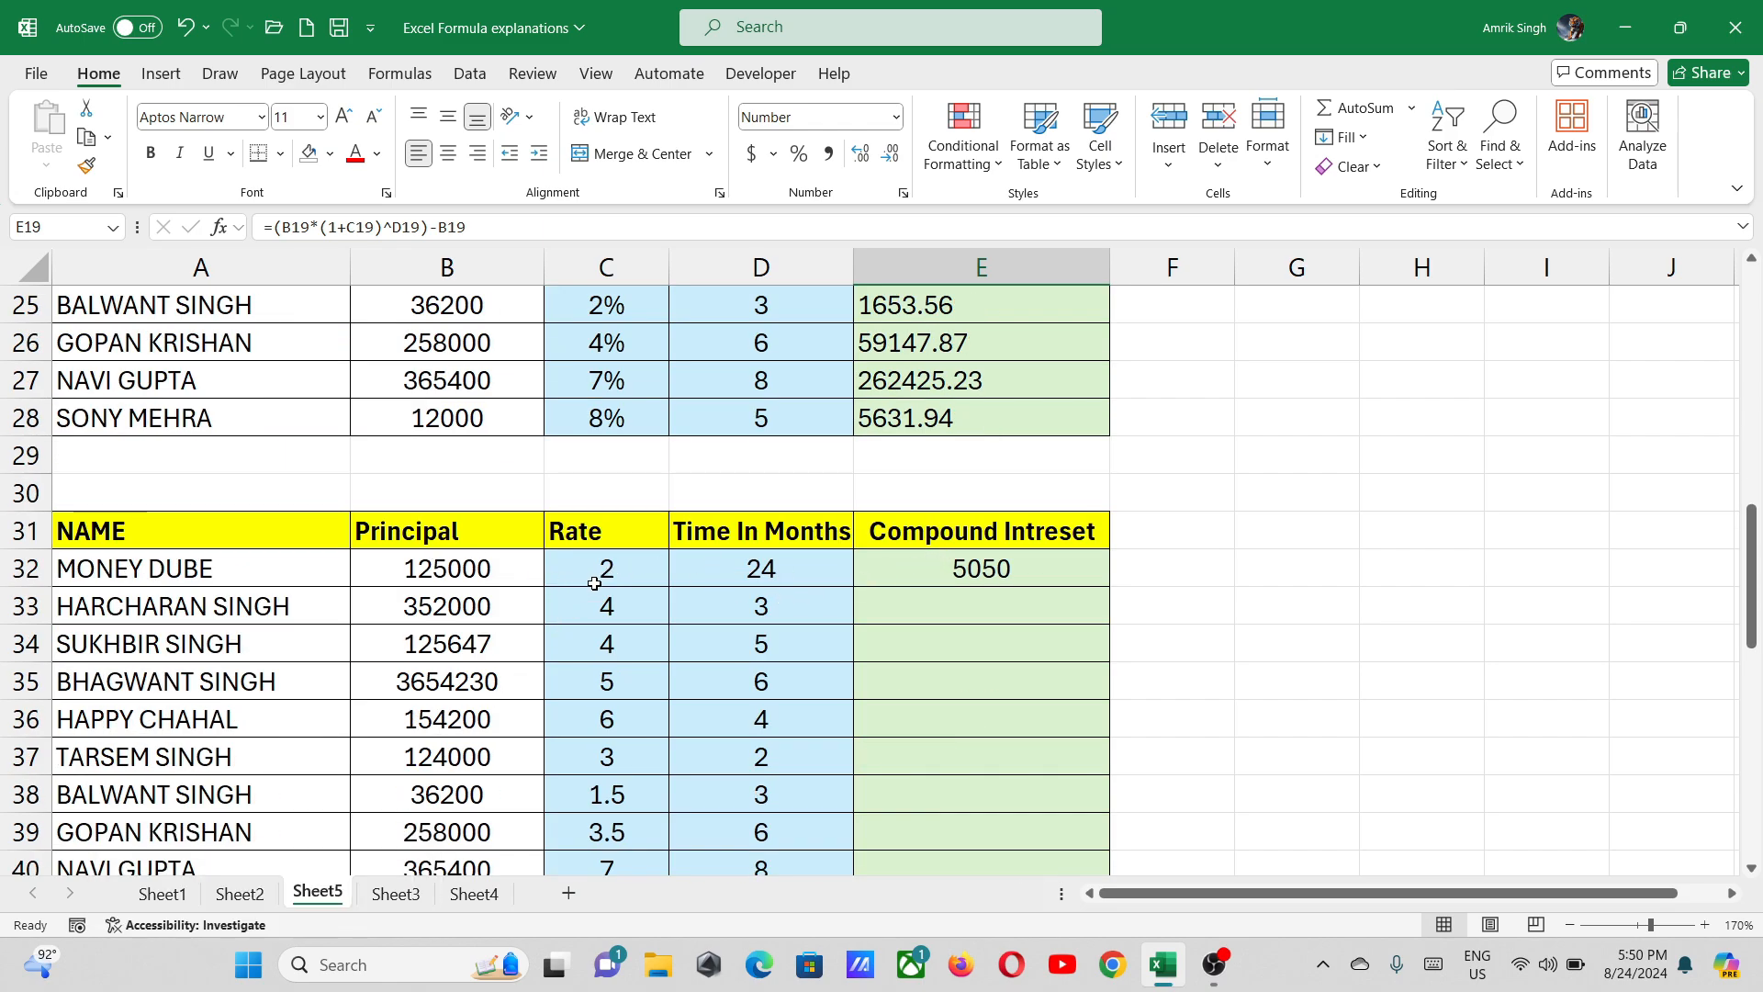
{"action": "double_click", "coordinate": [994, 571]}
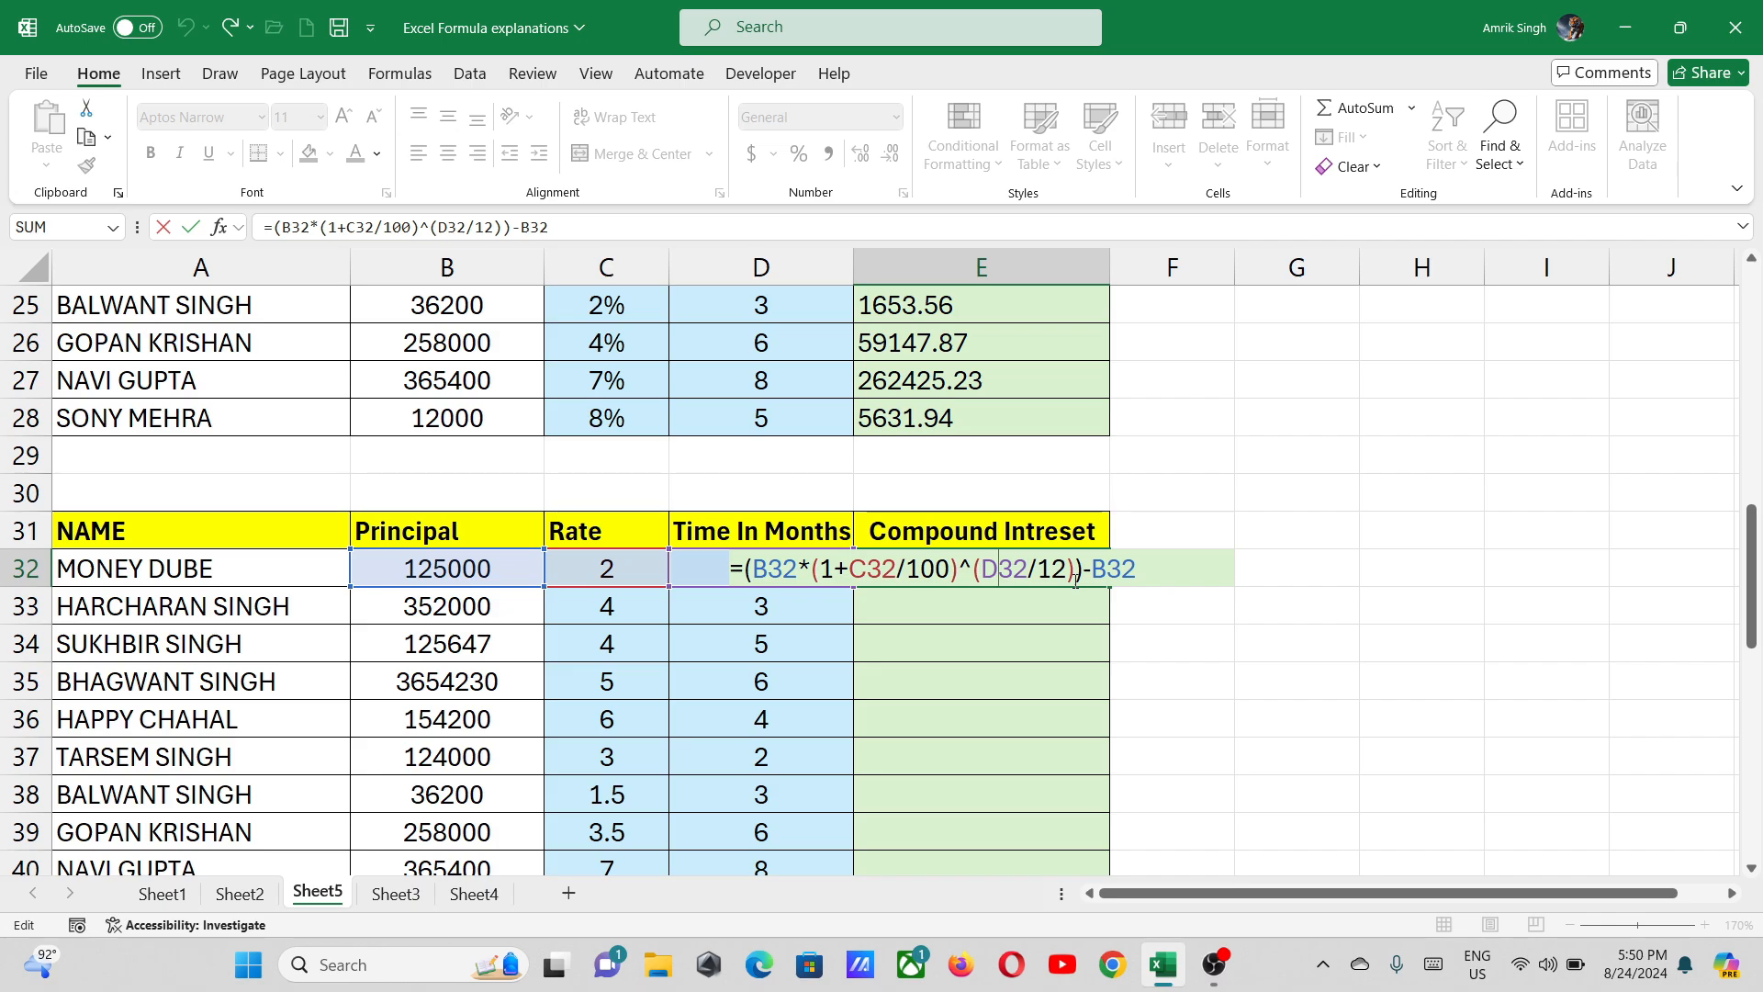
{"action": "key", "text": "Return"}
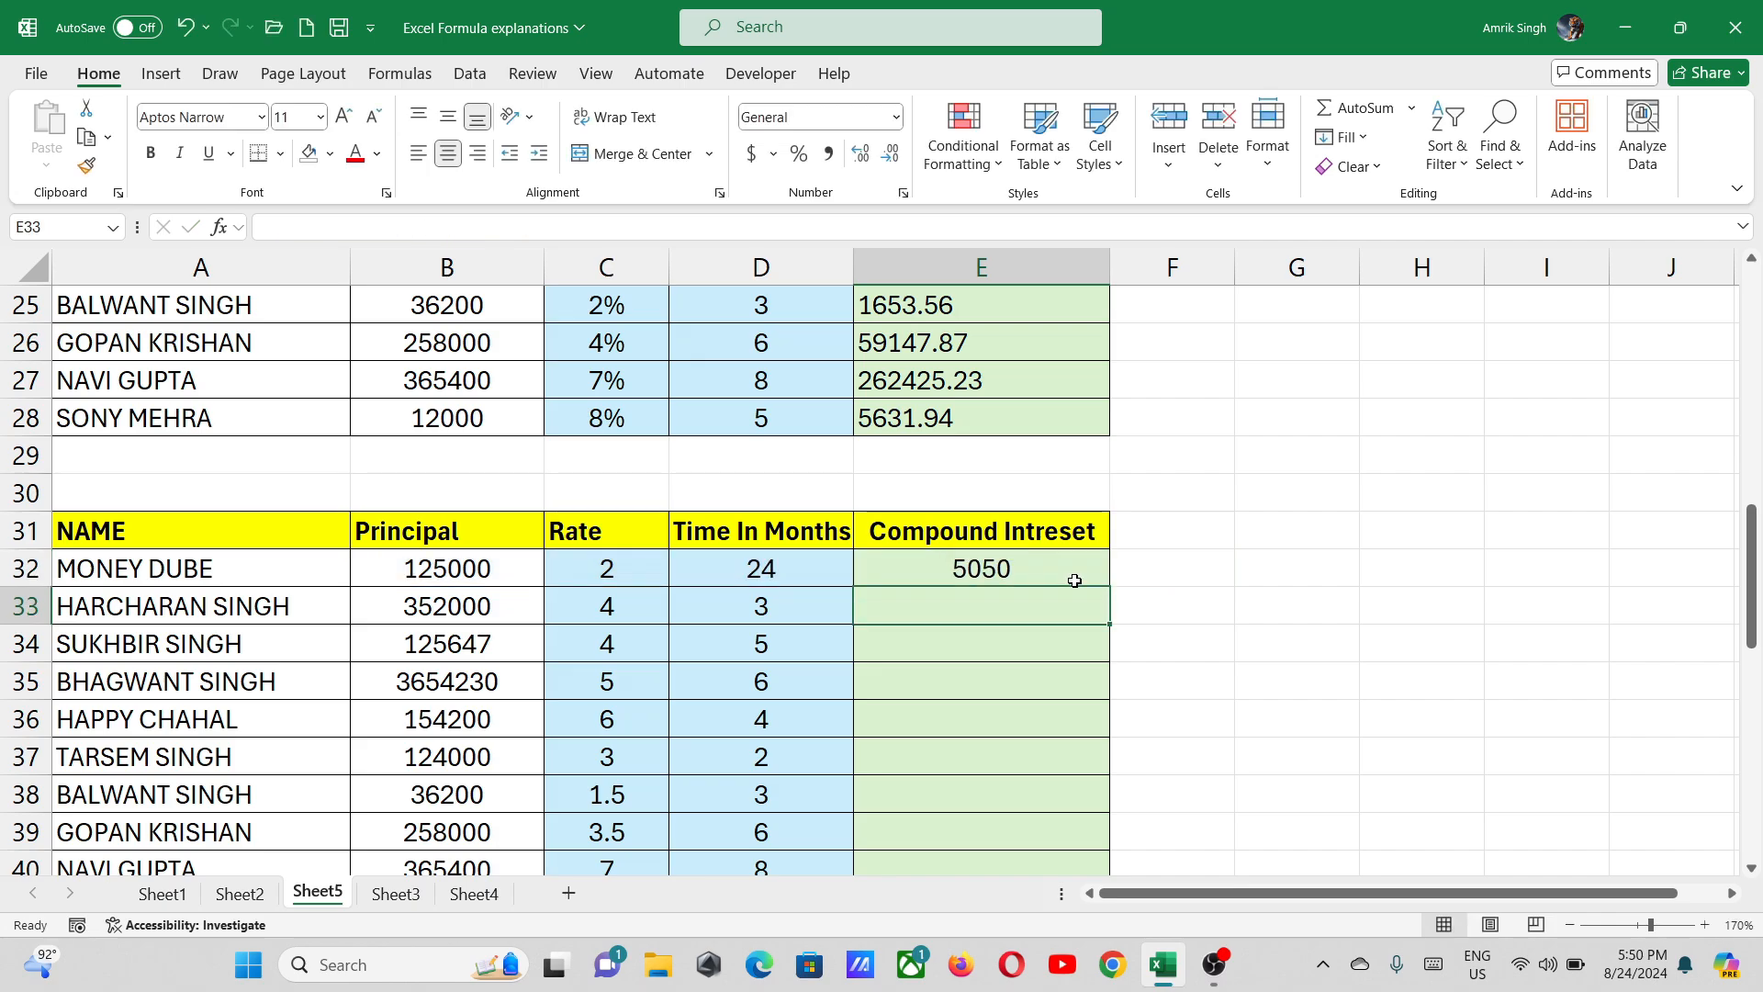
Copy the months-based compound interest formula from E32 down through E41 and check the copied formula in E33
{"action": "left_click", "coordinate": [1074, 569]}
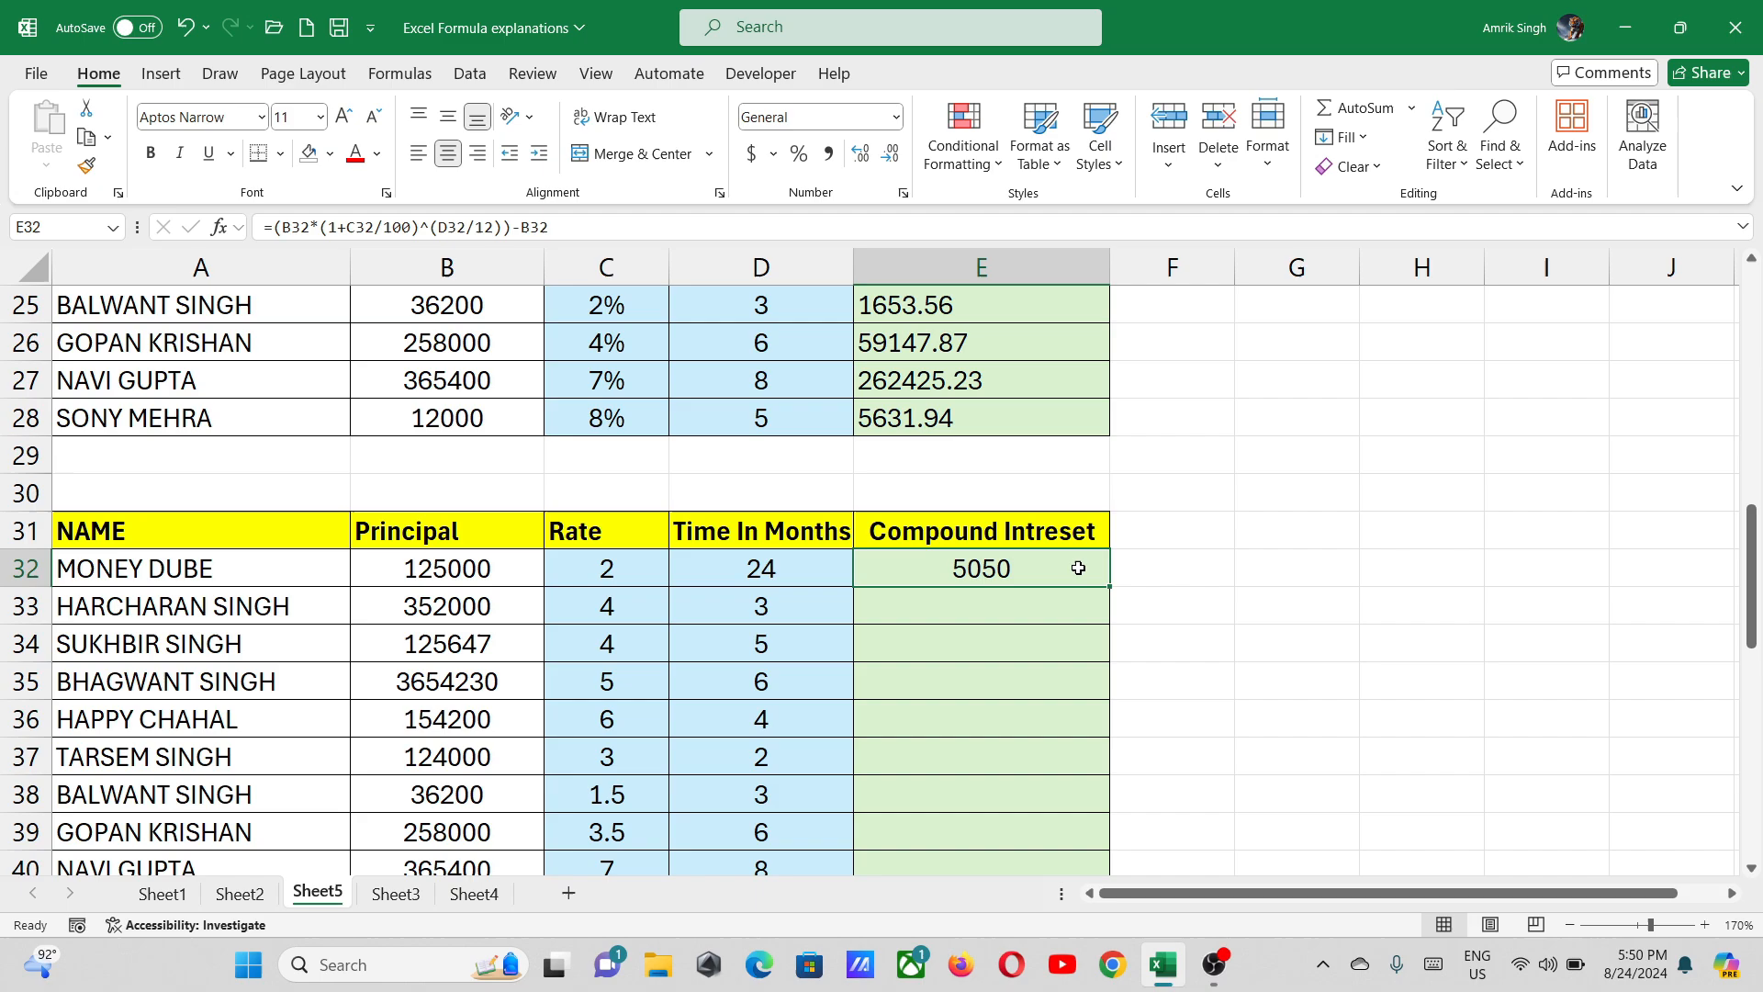
{"action": "left_click_drag", "start_coordinate": [1111, 589], "coordinate": [1116, 811]}
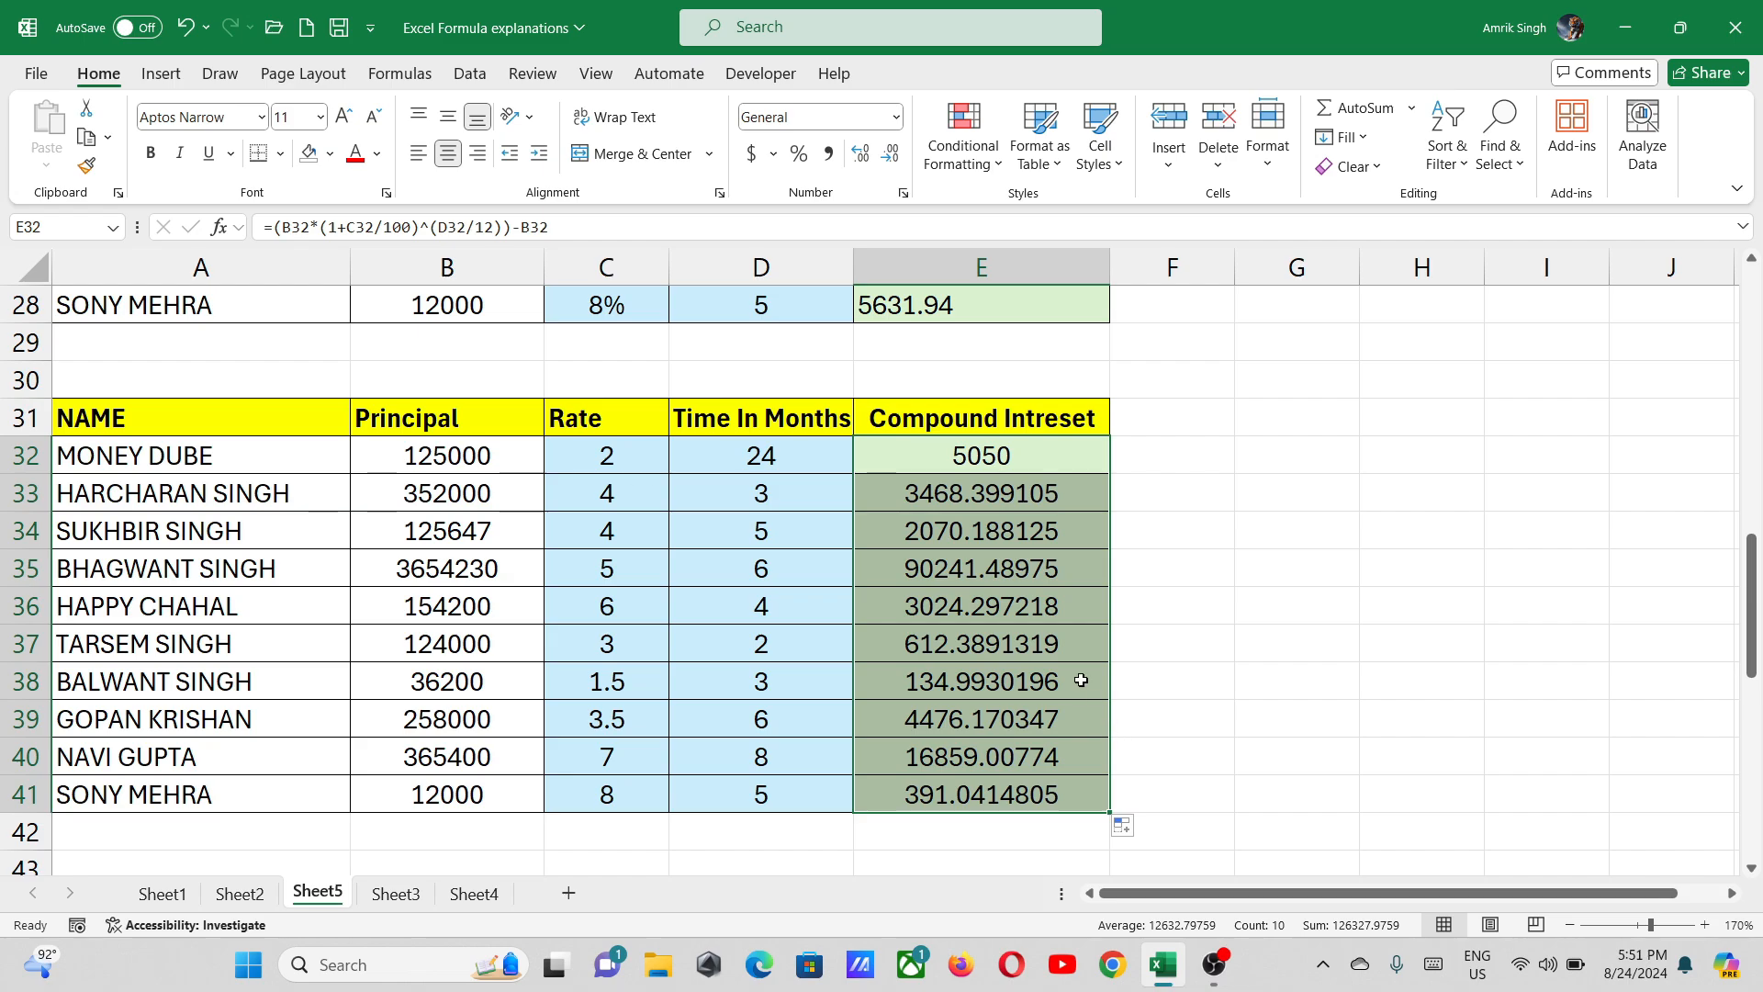
{"action": "left_click", "coordinate": [976, 485]}
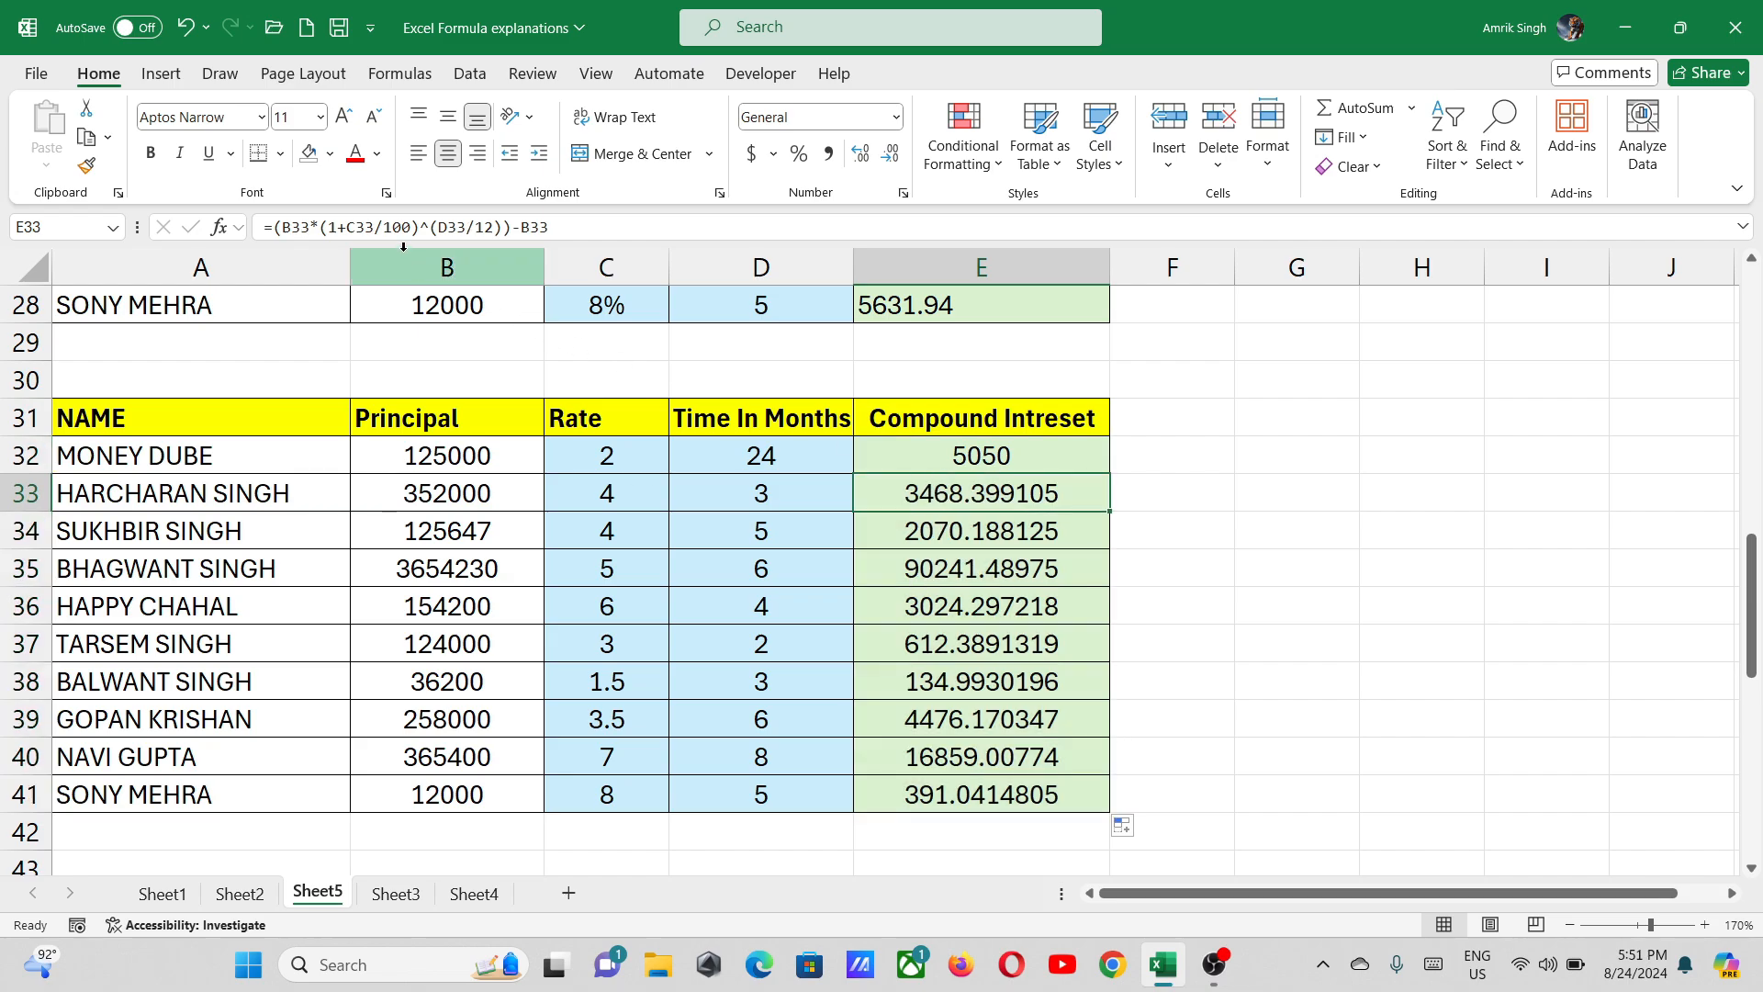
Check the months-based compound interest formula for percentage rates in E45 and copy it down through E54
{"action": "scroll", "coordinate": [776, 554], "scroll_direction": "down", "scroll_amount": 5}
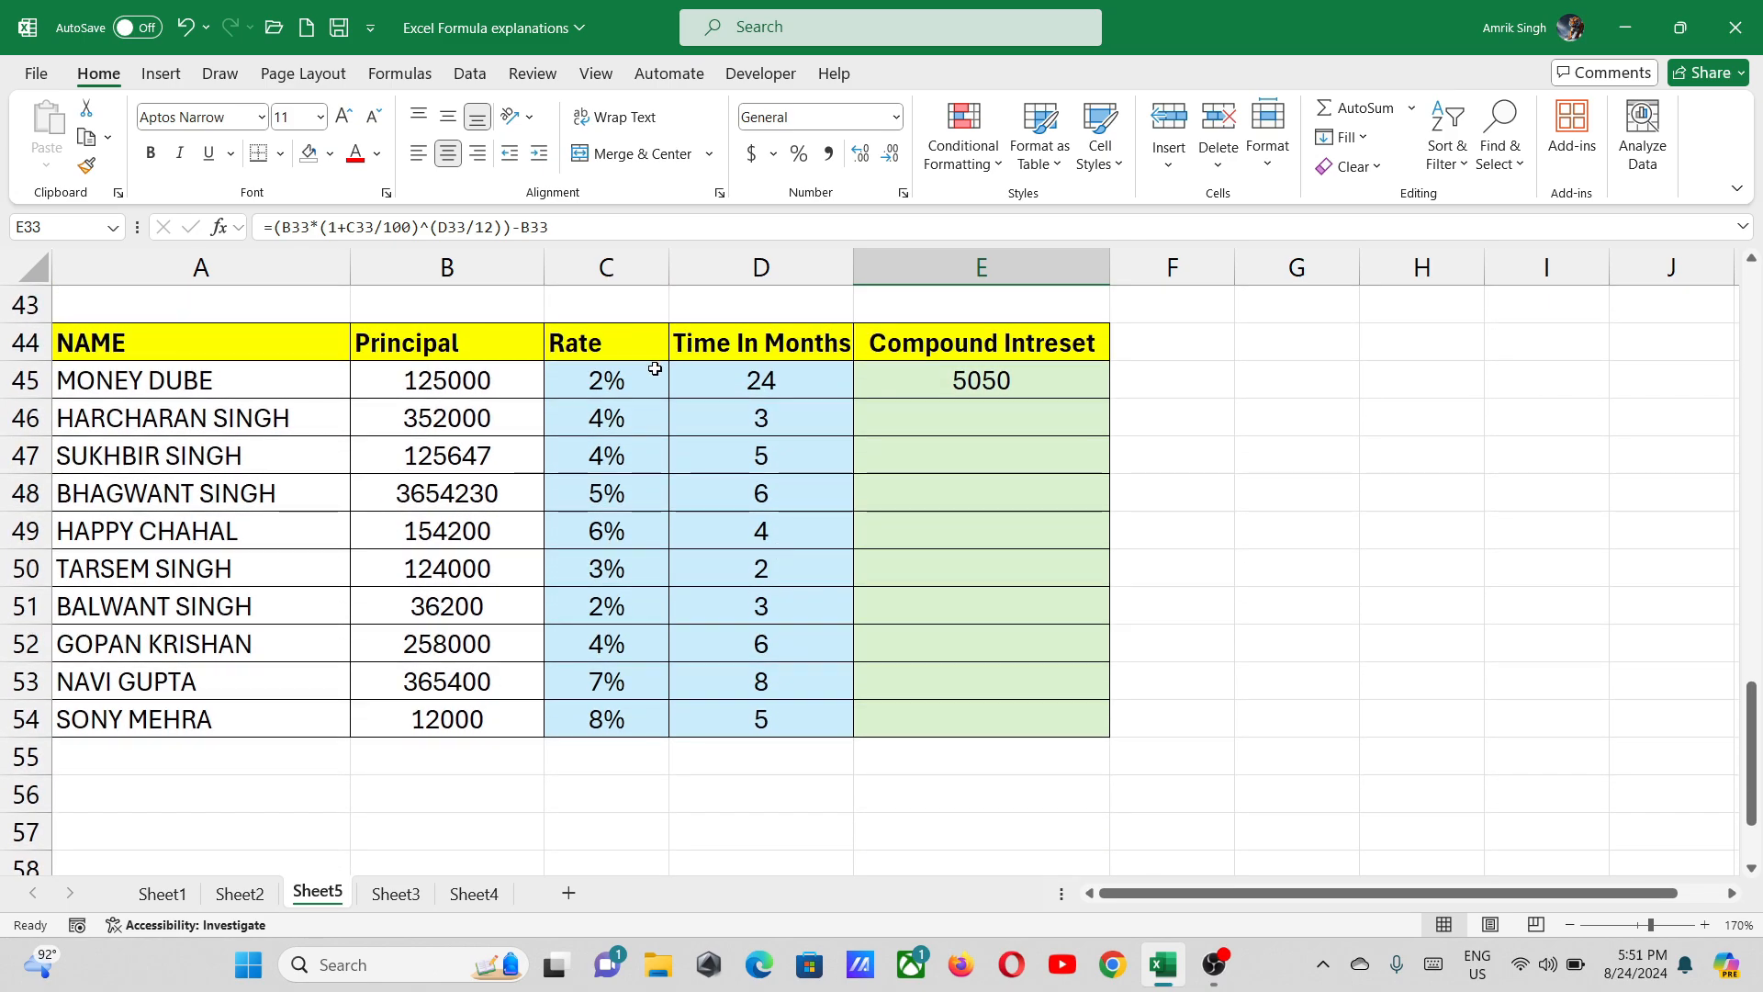
{"action": "left_click", "coordinate": [1031, 385]}
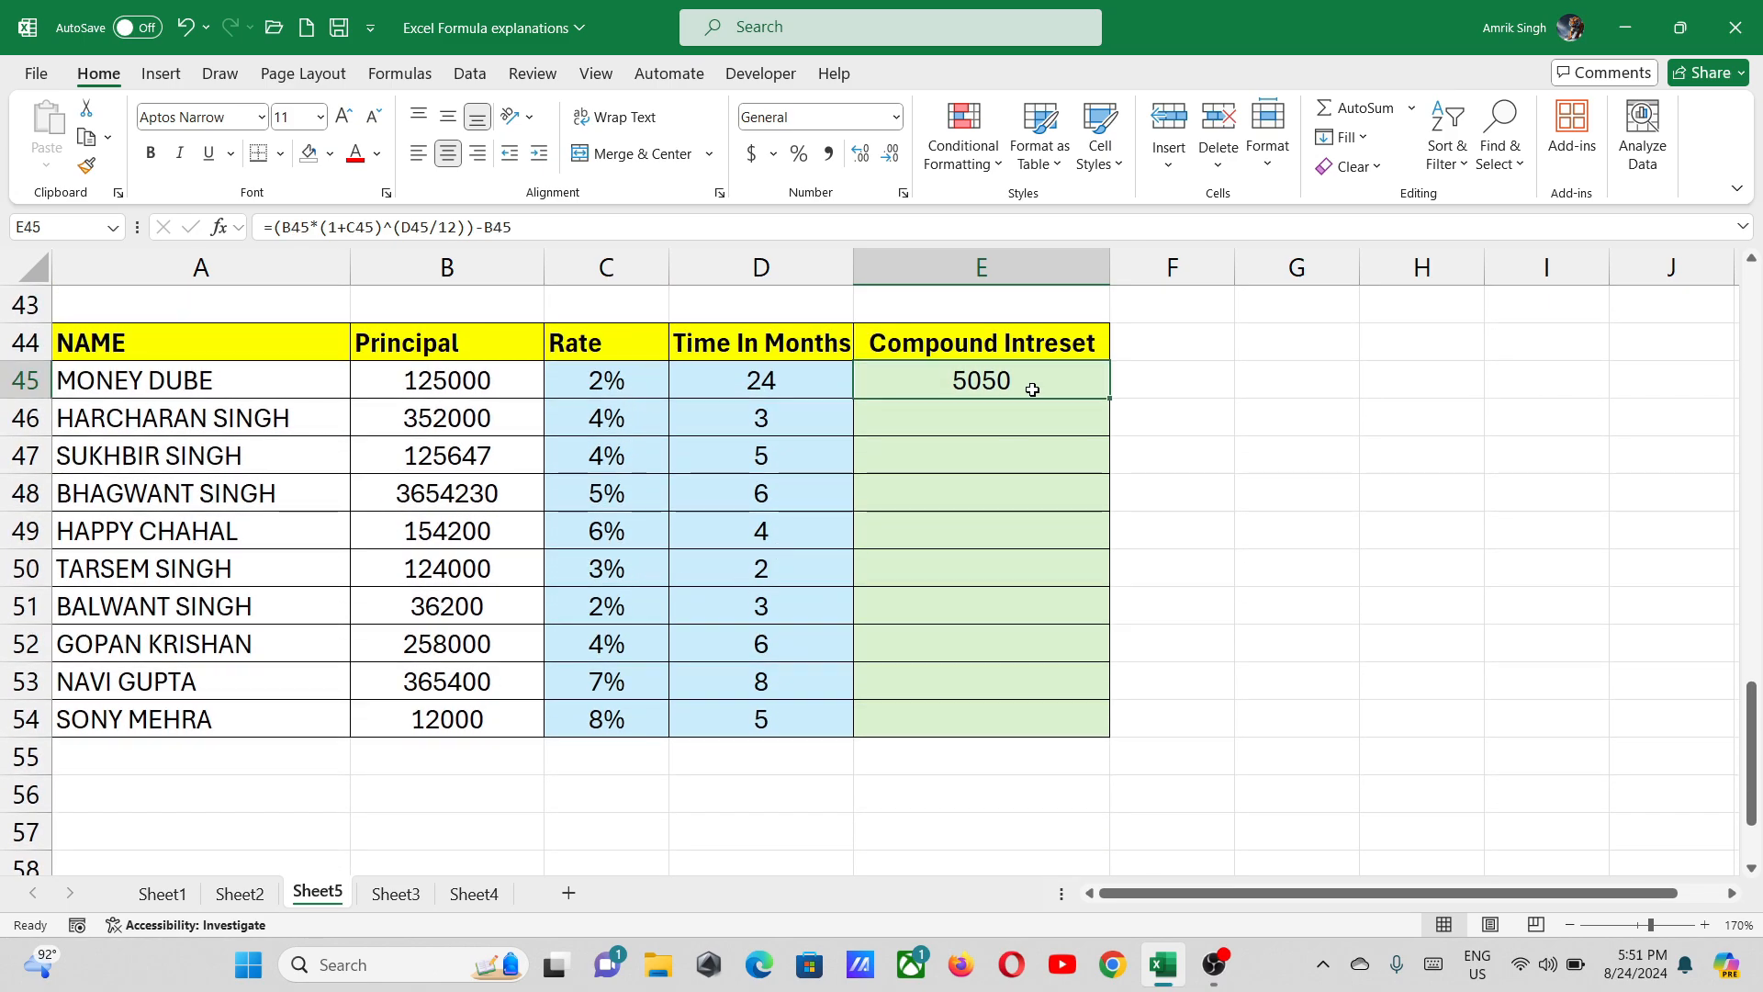
{"action": "double_click", "coordinate": [1030, 385]}
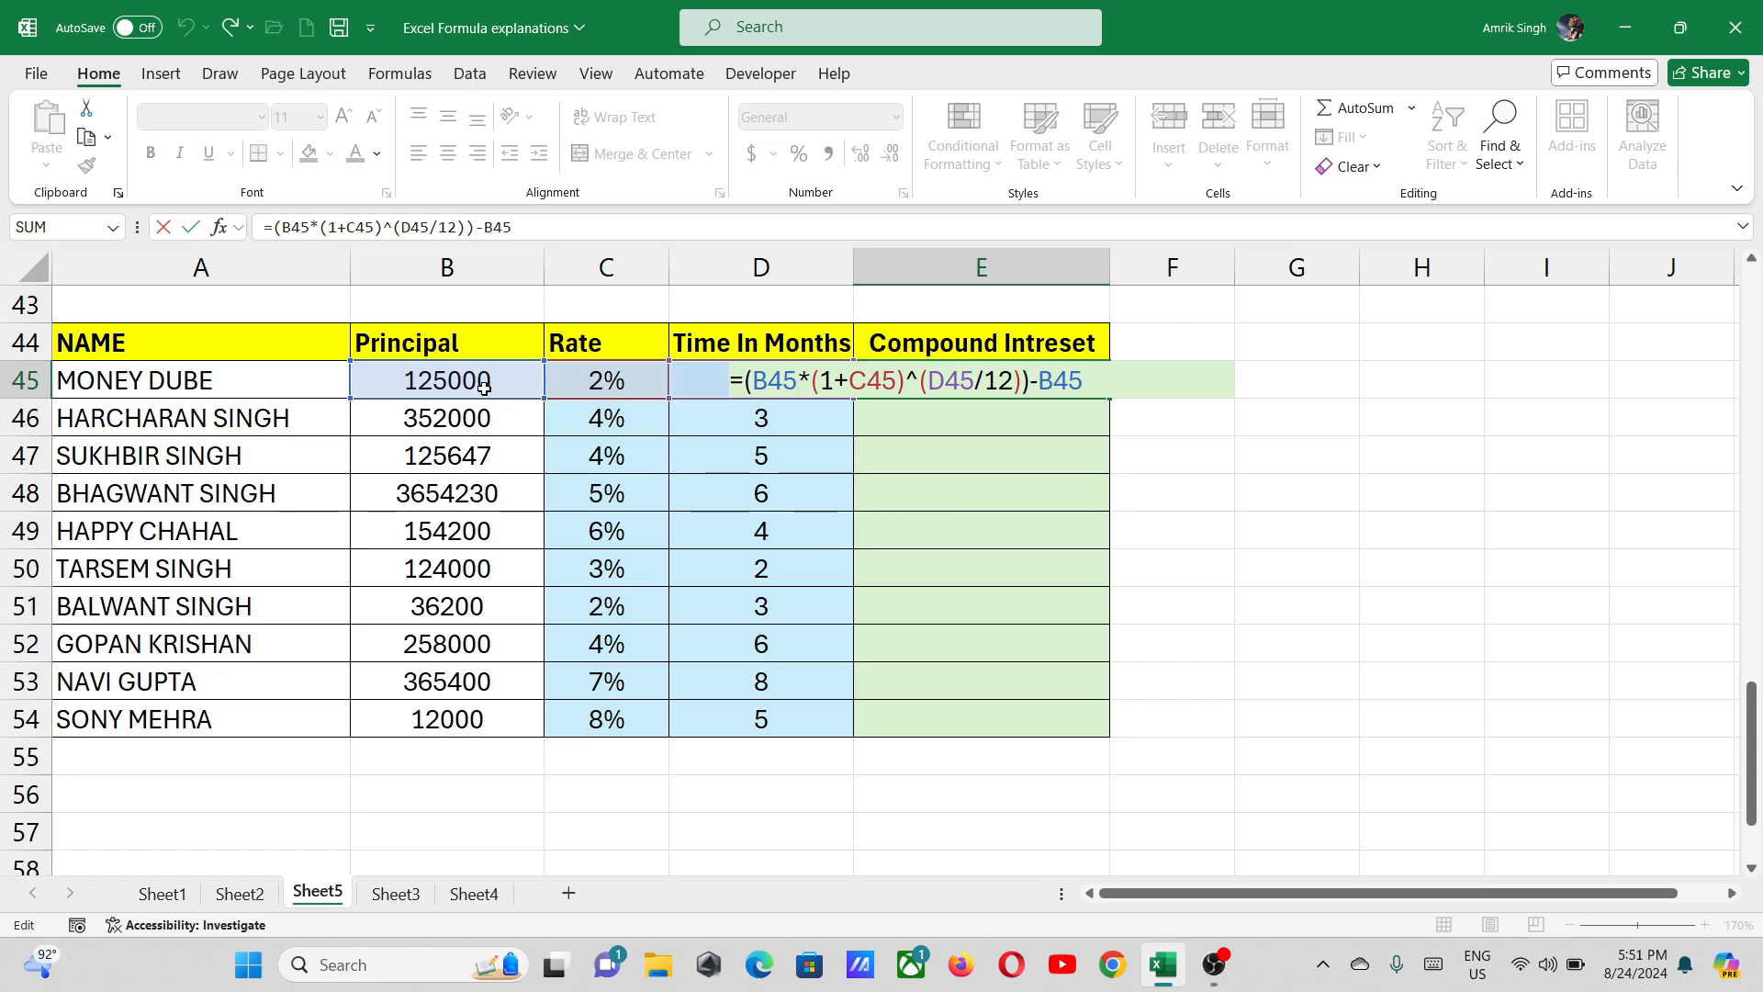
{"action": "key", "text": "Return"}
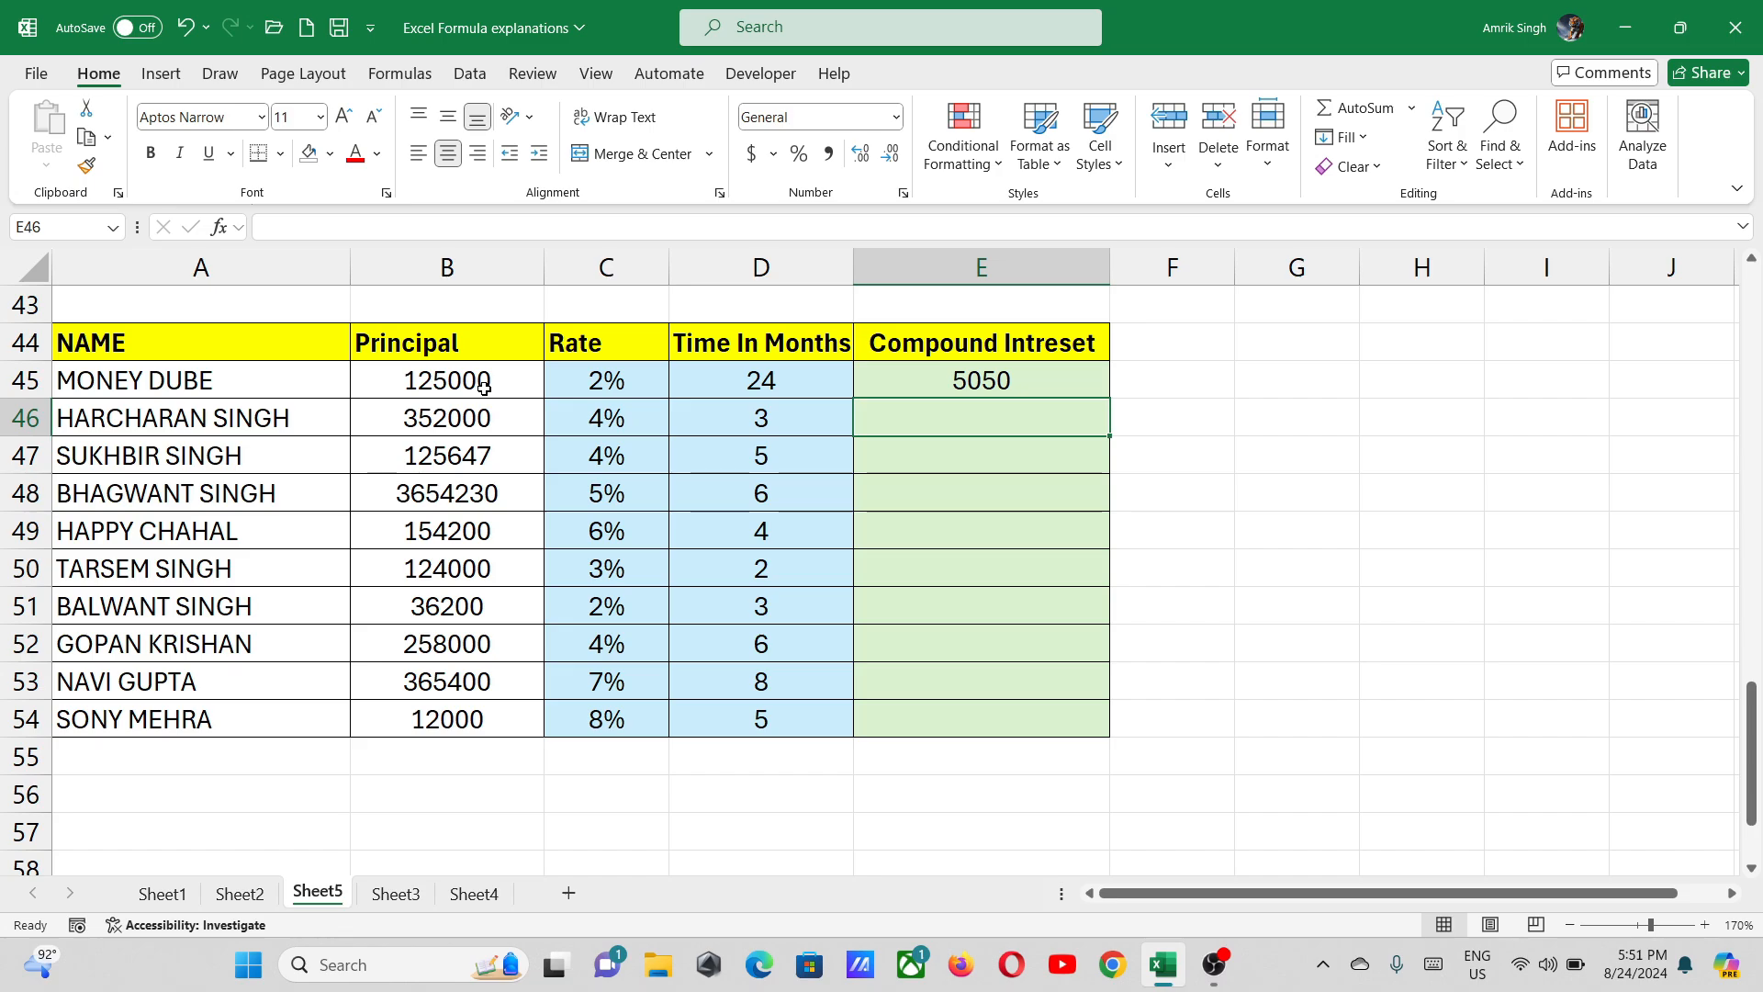
{"action": "left_click", "coordinate": [951, 378]}
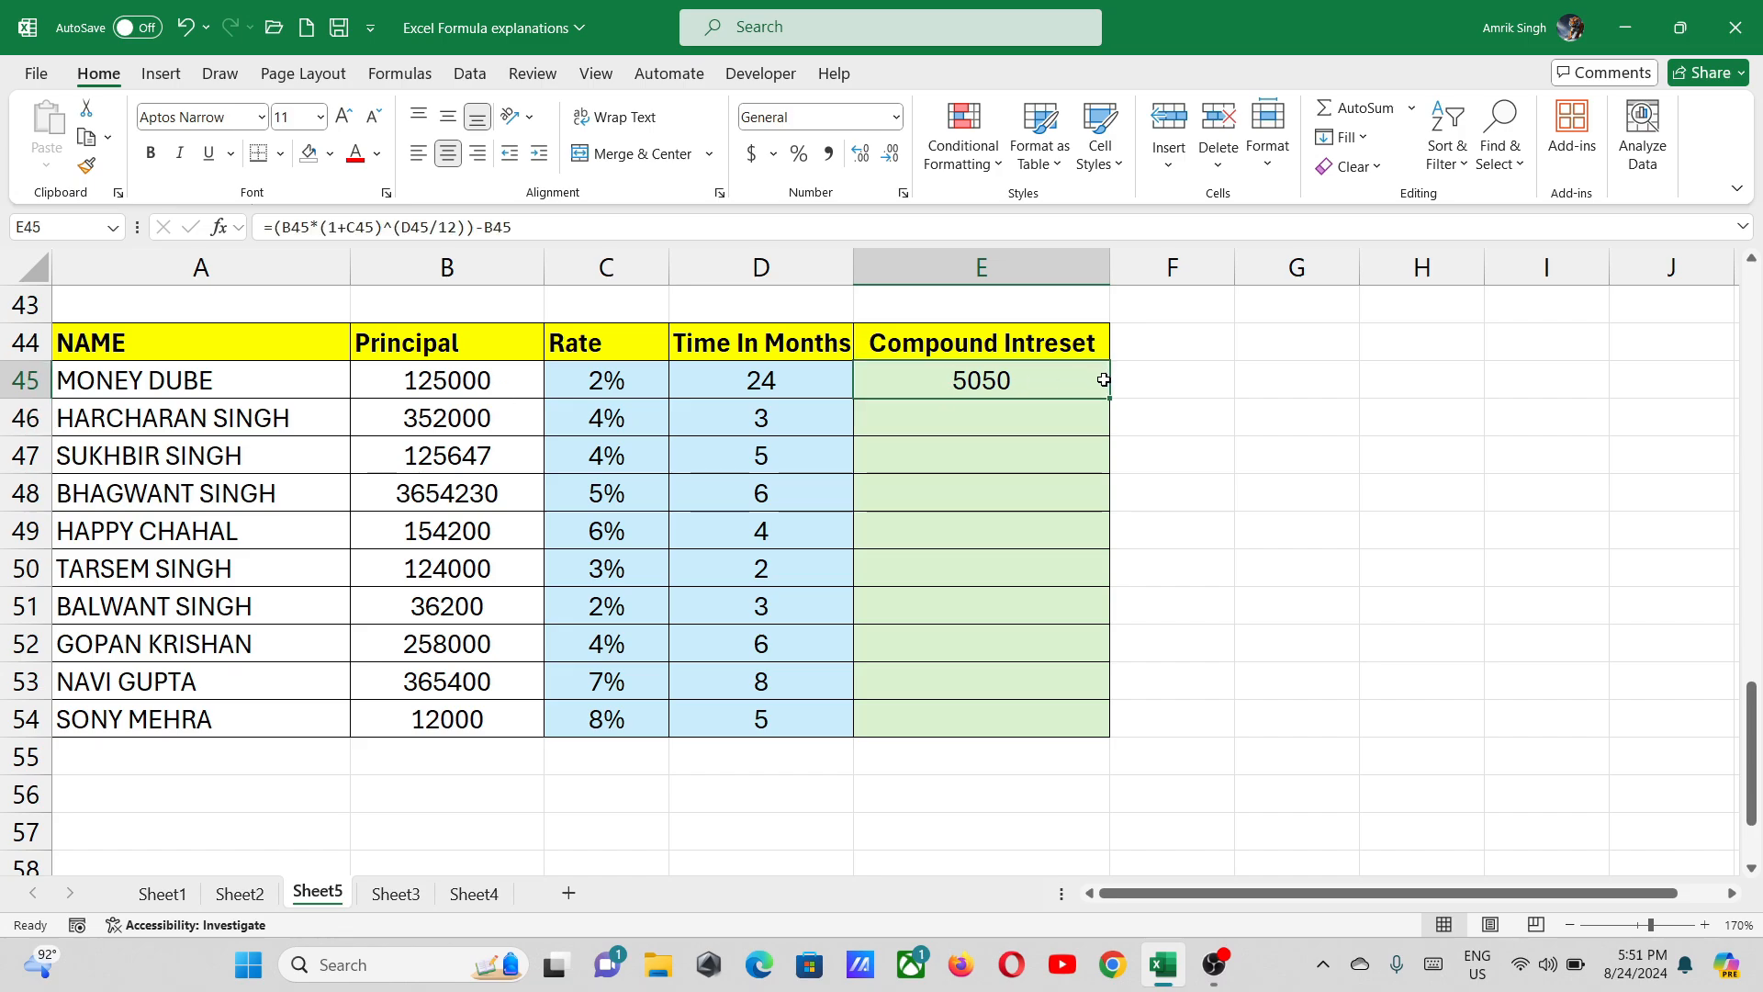
{"action": "left_click_drag", "start_coordinate": [1114, 396], "coordinate": [1094, 736]}
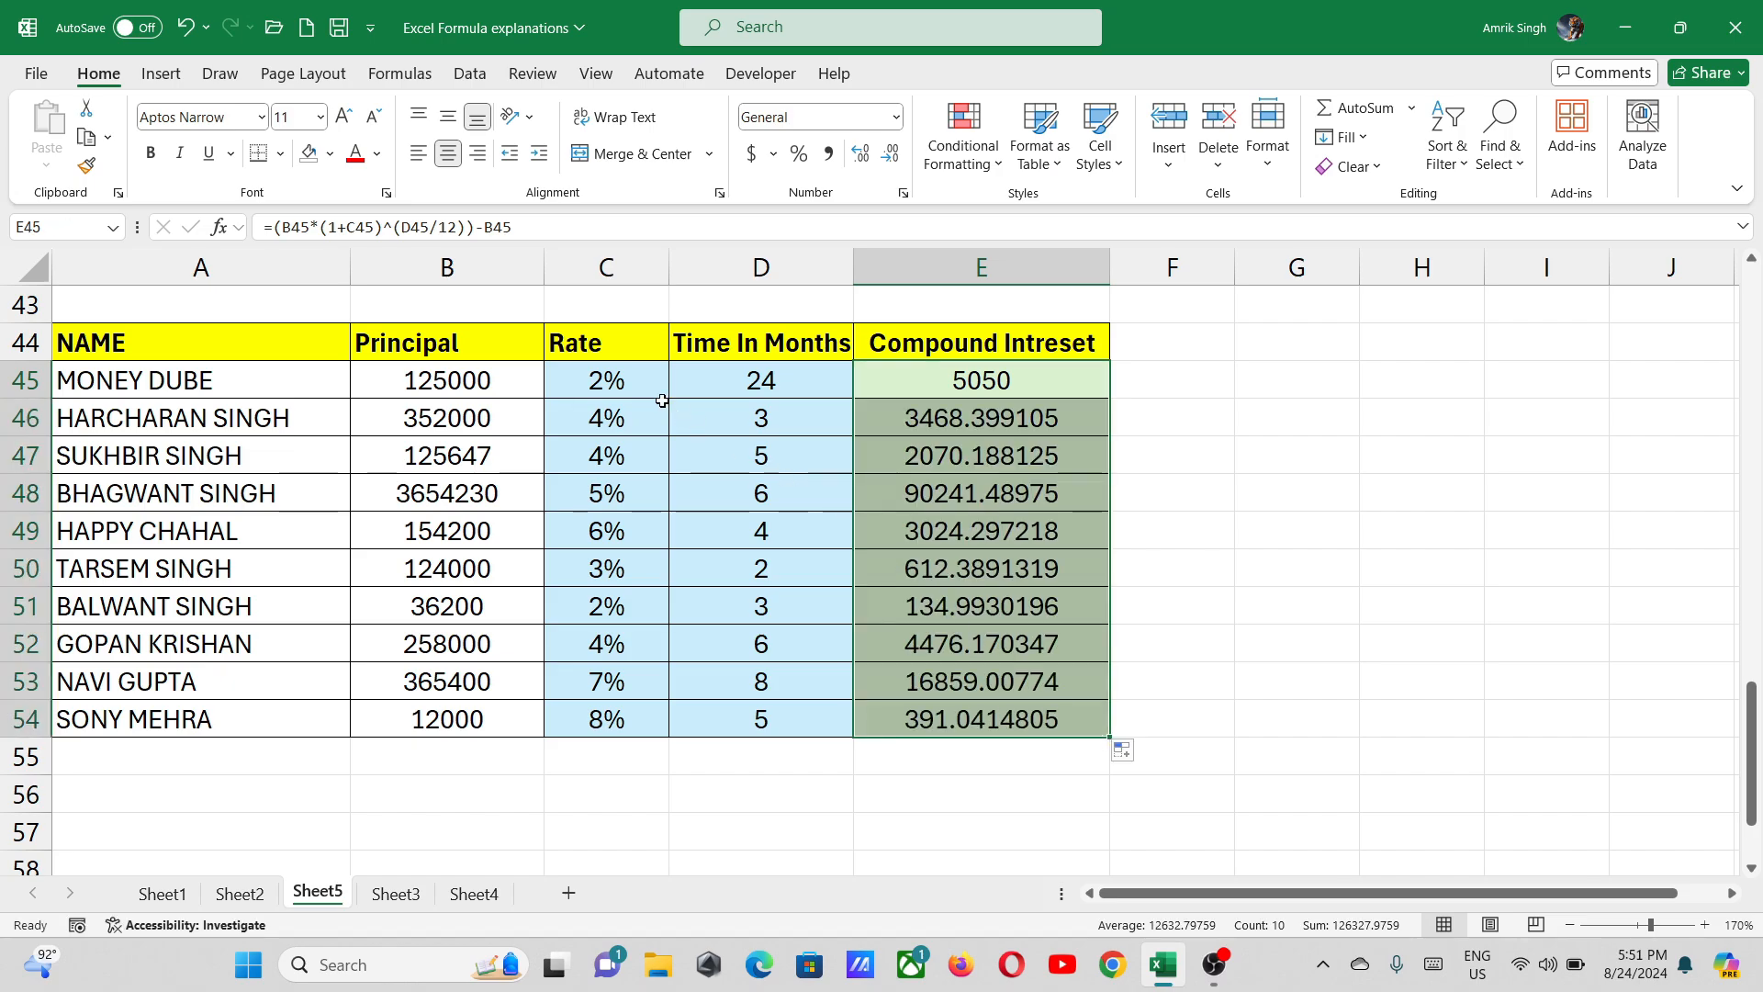
Compare the percentage rates in C45:C54 with the plain rates in the months-based table above
{"action": "left_click_drag", "start_coordinate": [622, 384], "coordinate": [615, 716]}
{"action": "scroll", "coordinate": [624, 710], "scroll_direction": "down", "scroll_amount": 1}
{"action": "scroll", "coordinate": [622, 712], "scroll_direction": "up", "scroll_amount": 4}
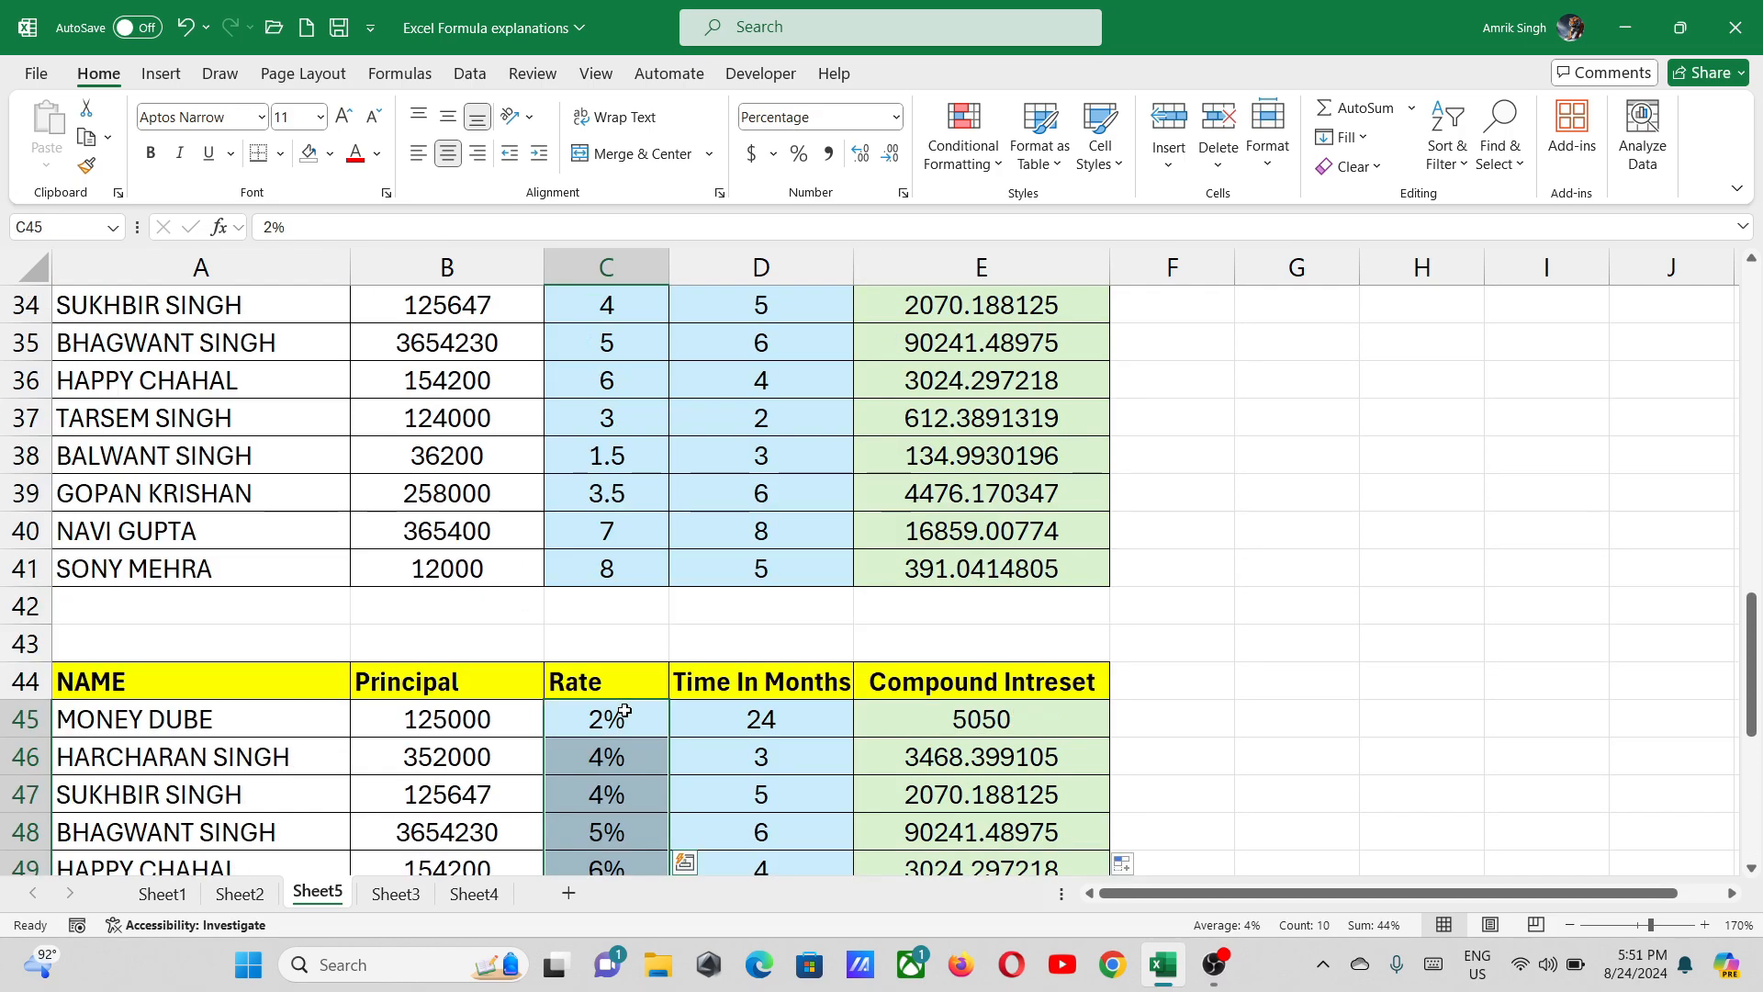
{"action": "scroll", "coordinate": [618, 712], "scroll_direction": "down", "scroll_amount": 2}
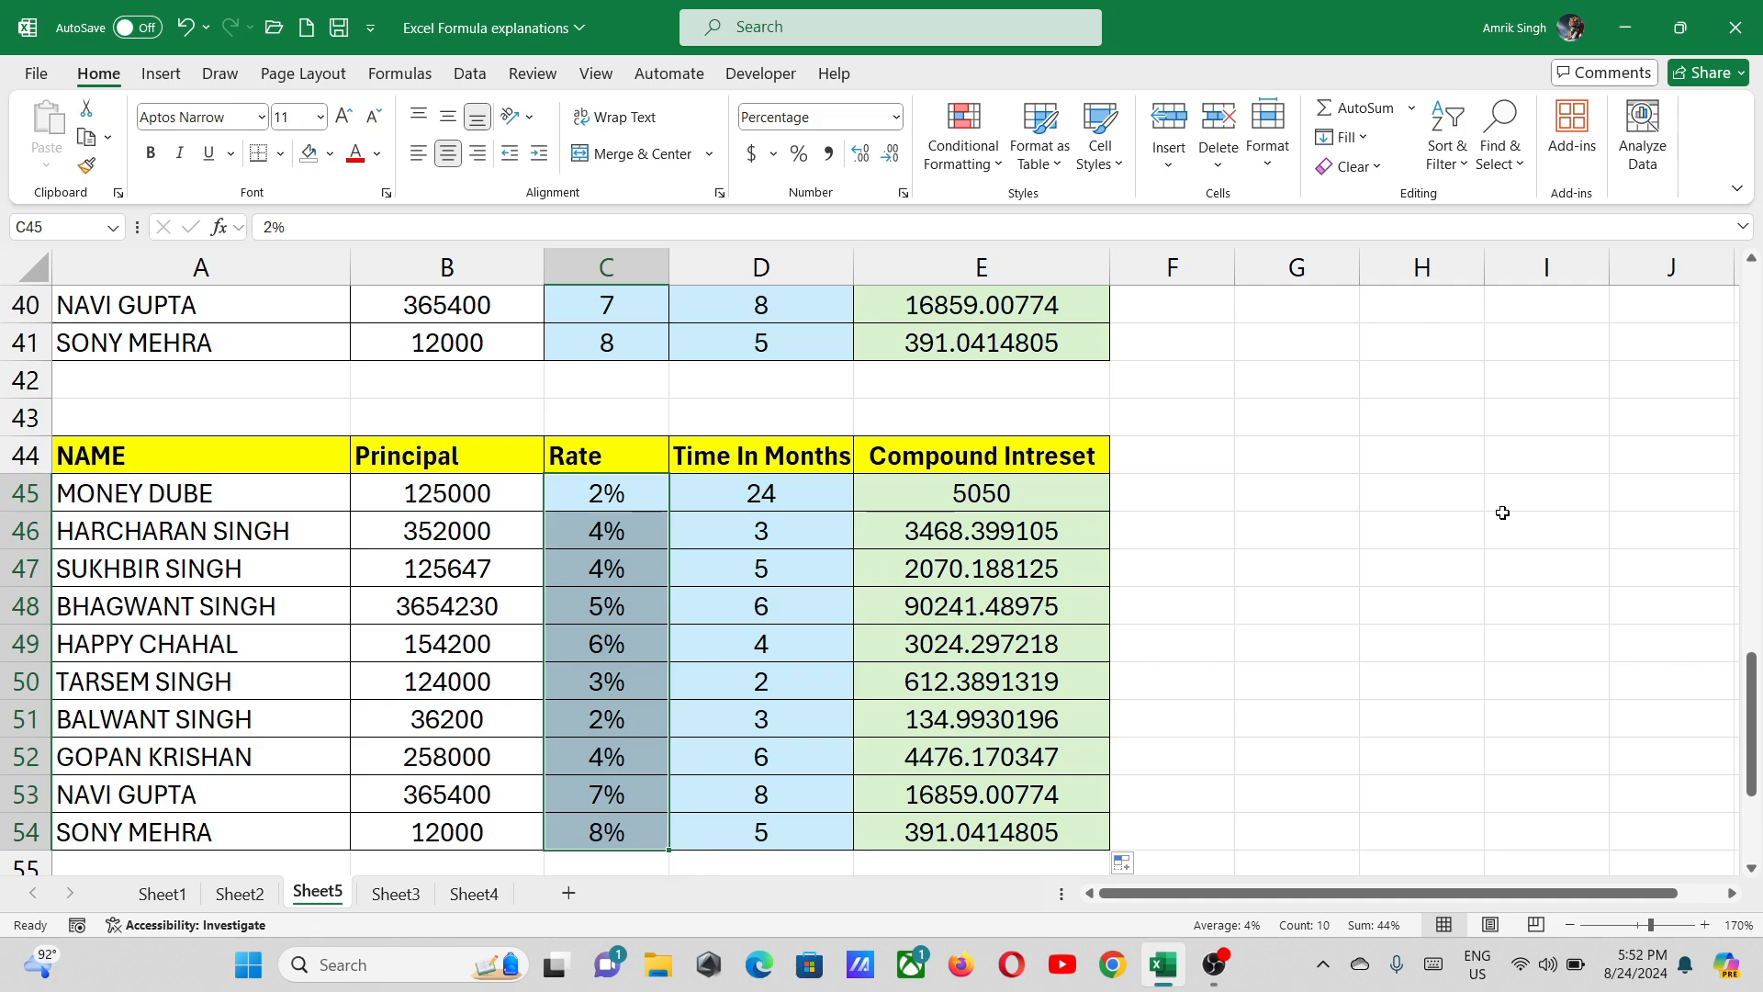
Return to the first table and review the principal, rate and compound interest formula in row 2
{"action": "left_click", "coordinate": [1414, 447]}
{"action": "scroll", "coordinate": [1375, 496], "scroll_direction": "up", "scroll_amount": 10}
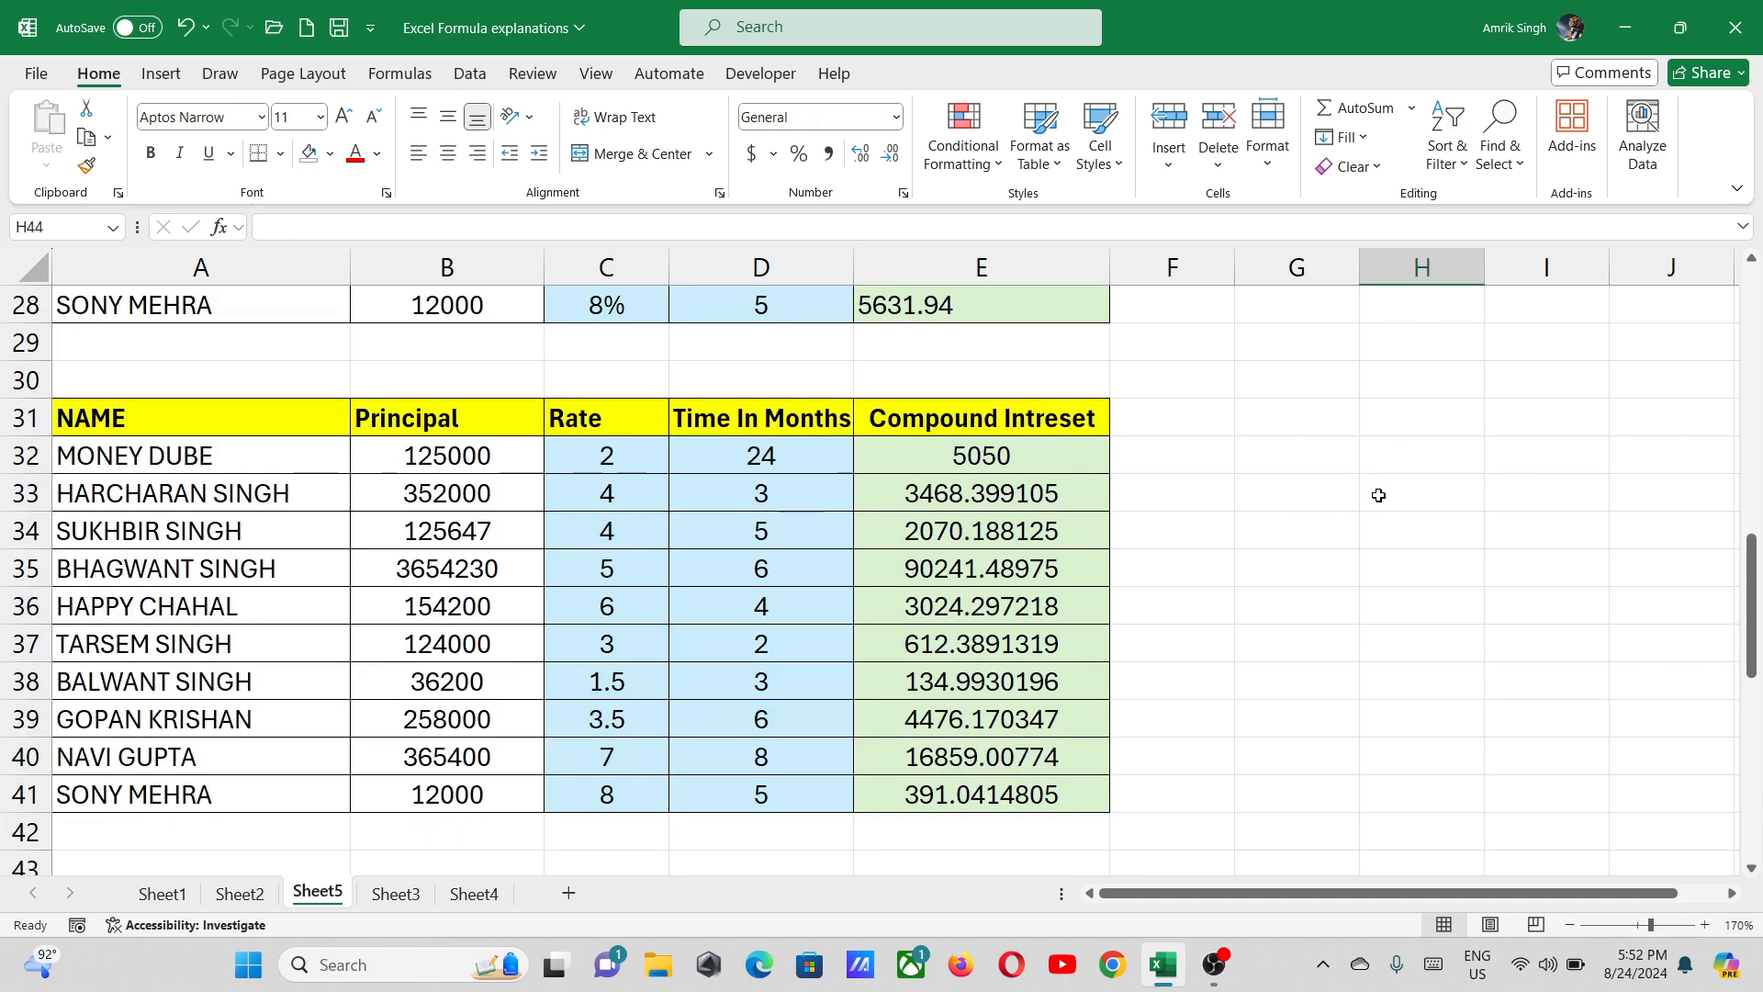
{"action": "scroll", "coordinate": [1378, 495], "scroll_direction": "up", "scroll_amount": 3}
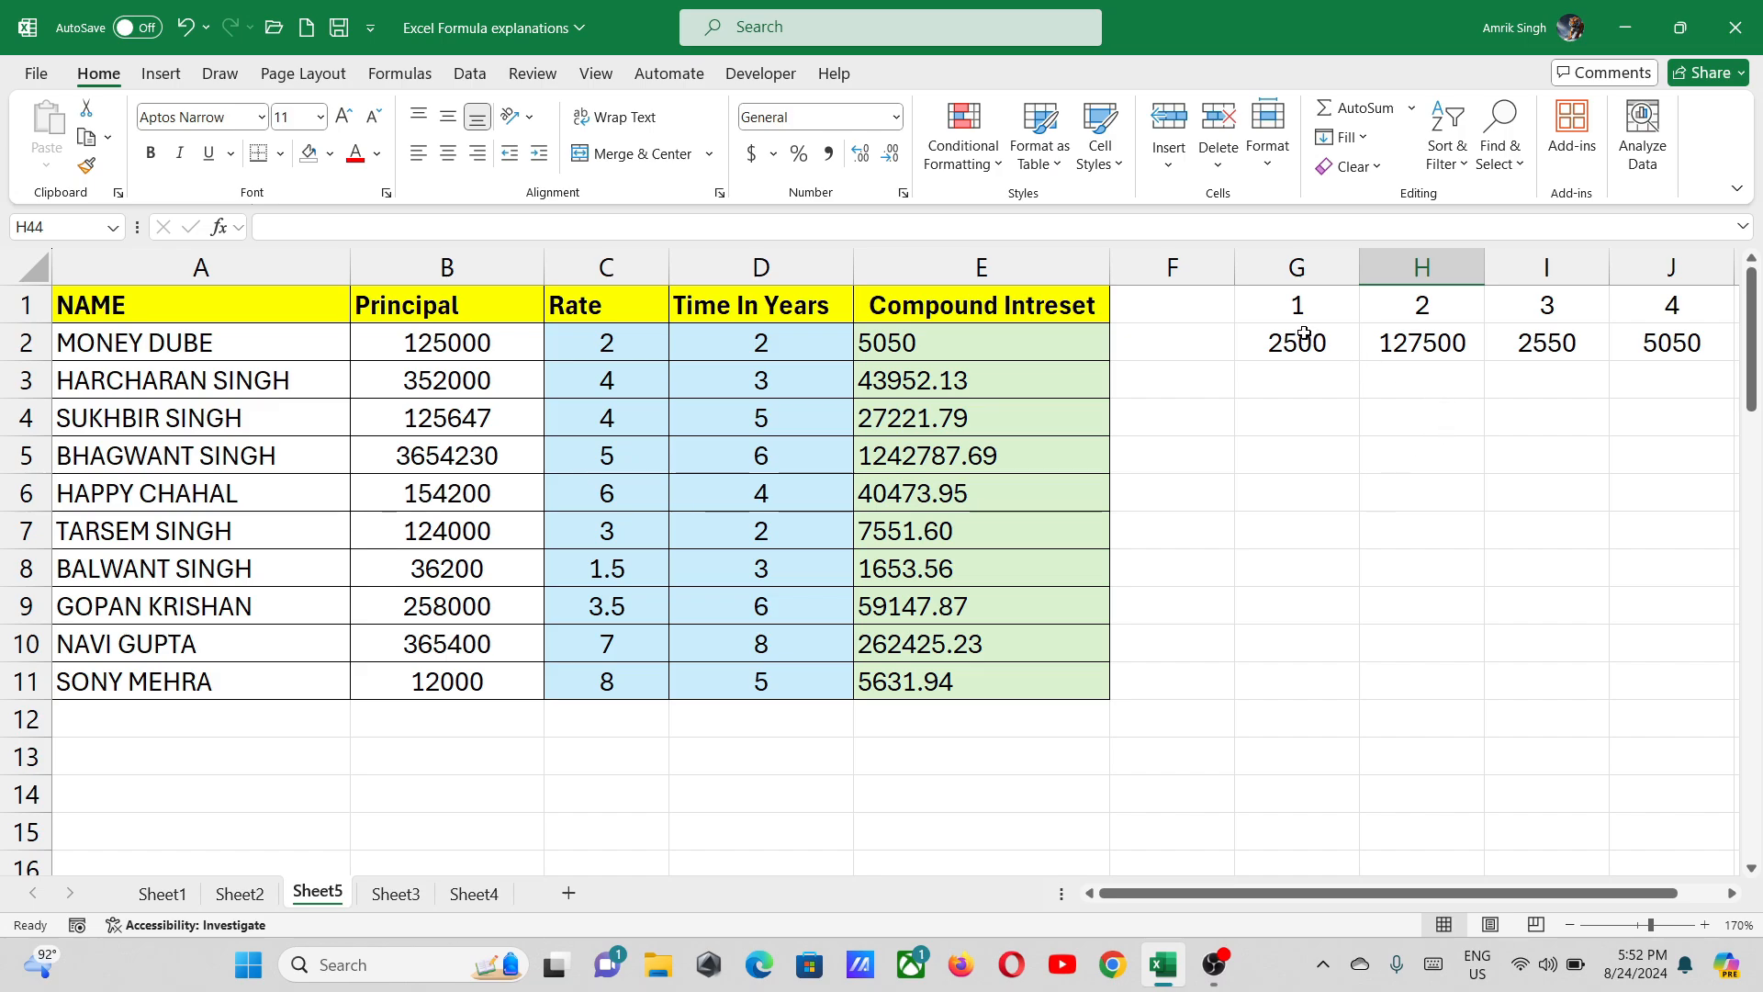
{"action": "left_click", "coordinate": [519, 354]}
{"action": "left_click", "coordinate": [620, 343]}
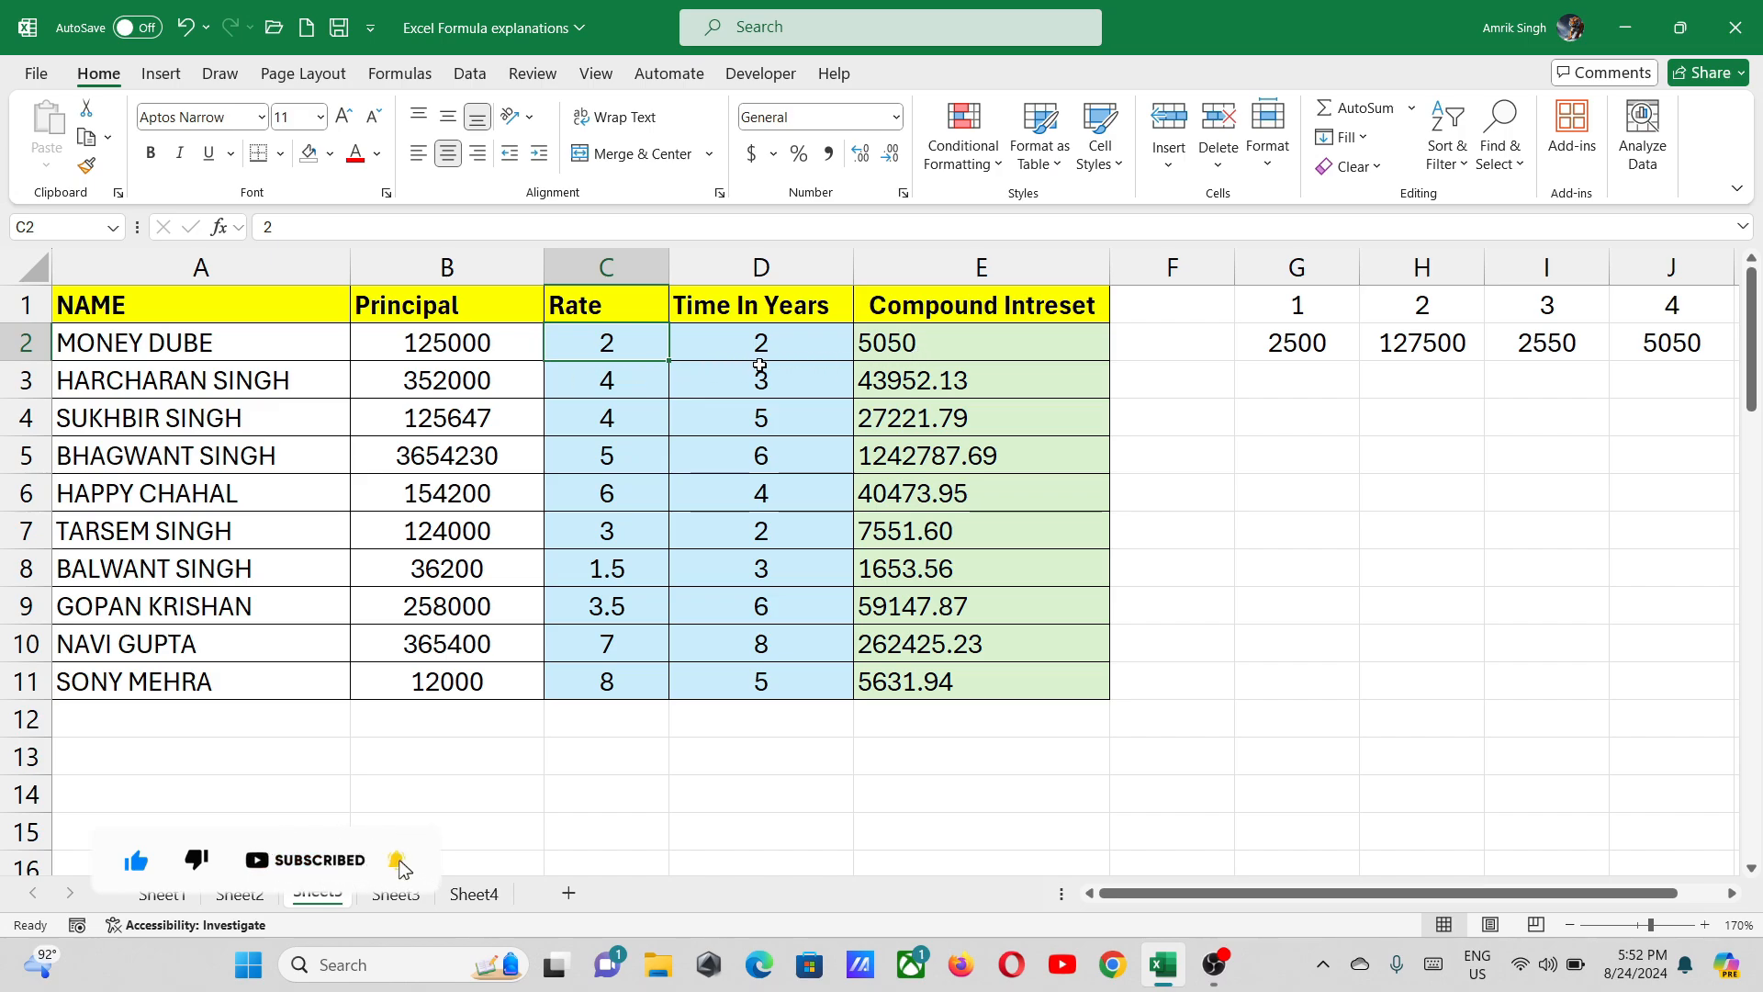
{"action": "double_click", "coordinate": [880, 352]}
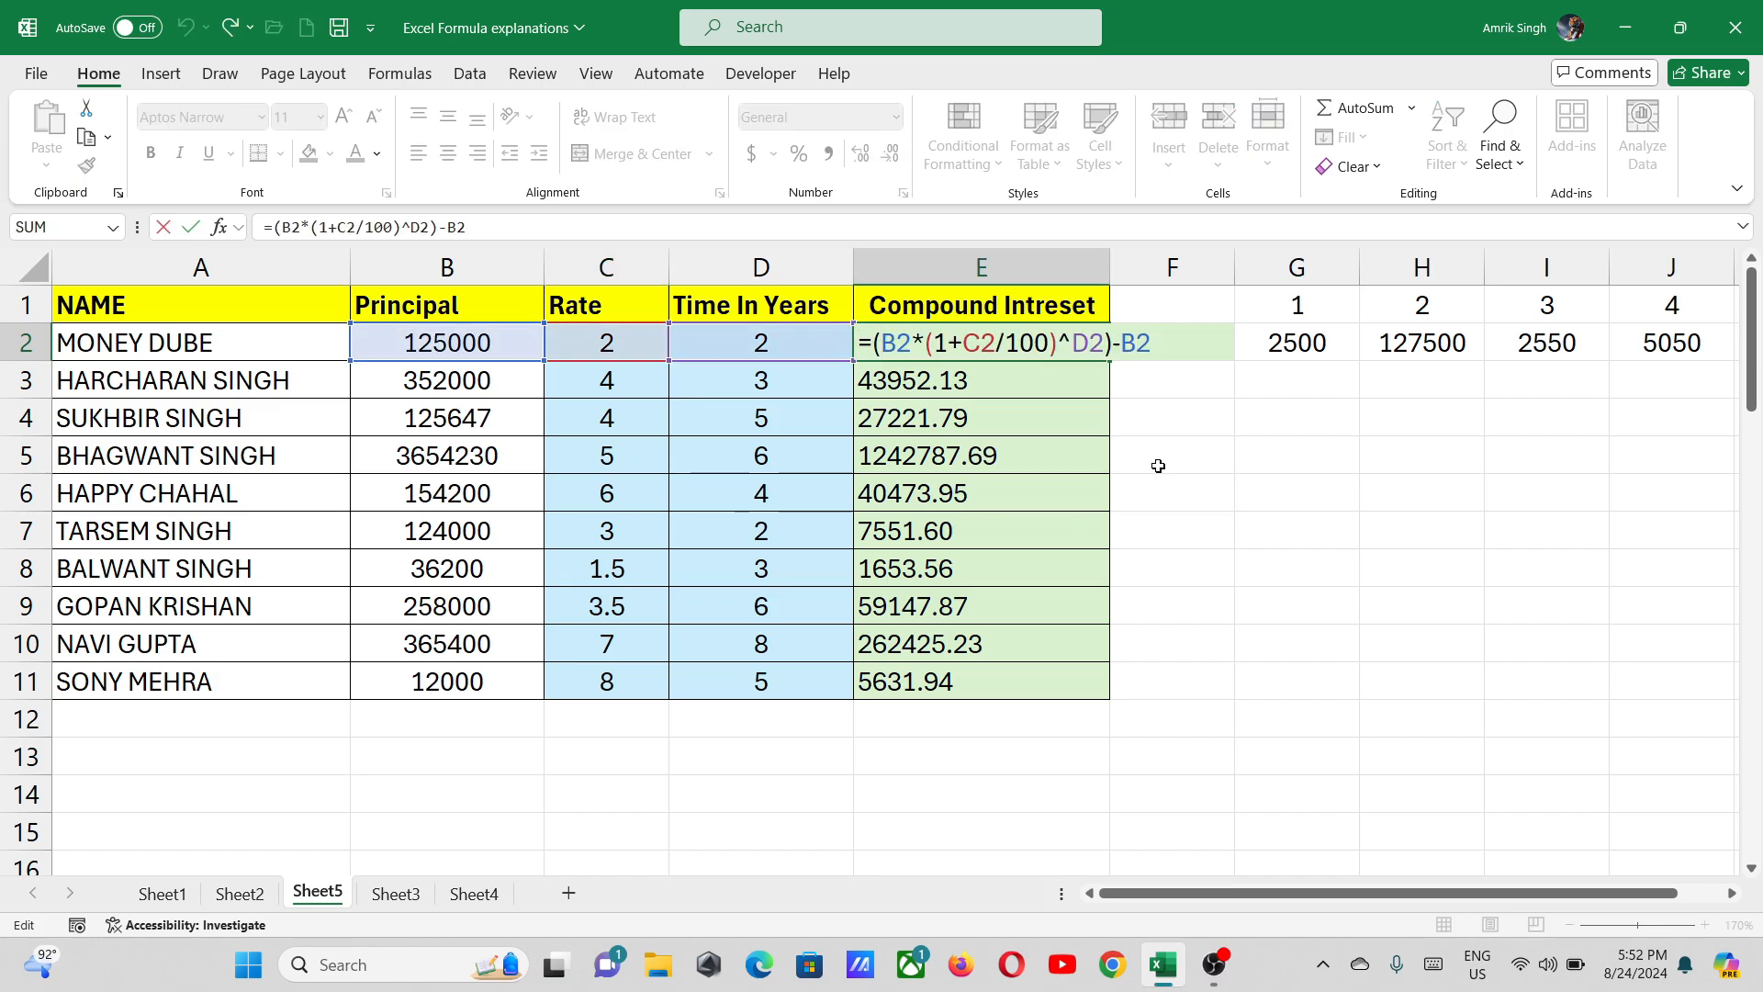